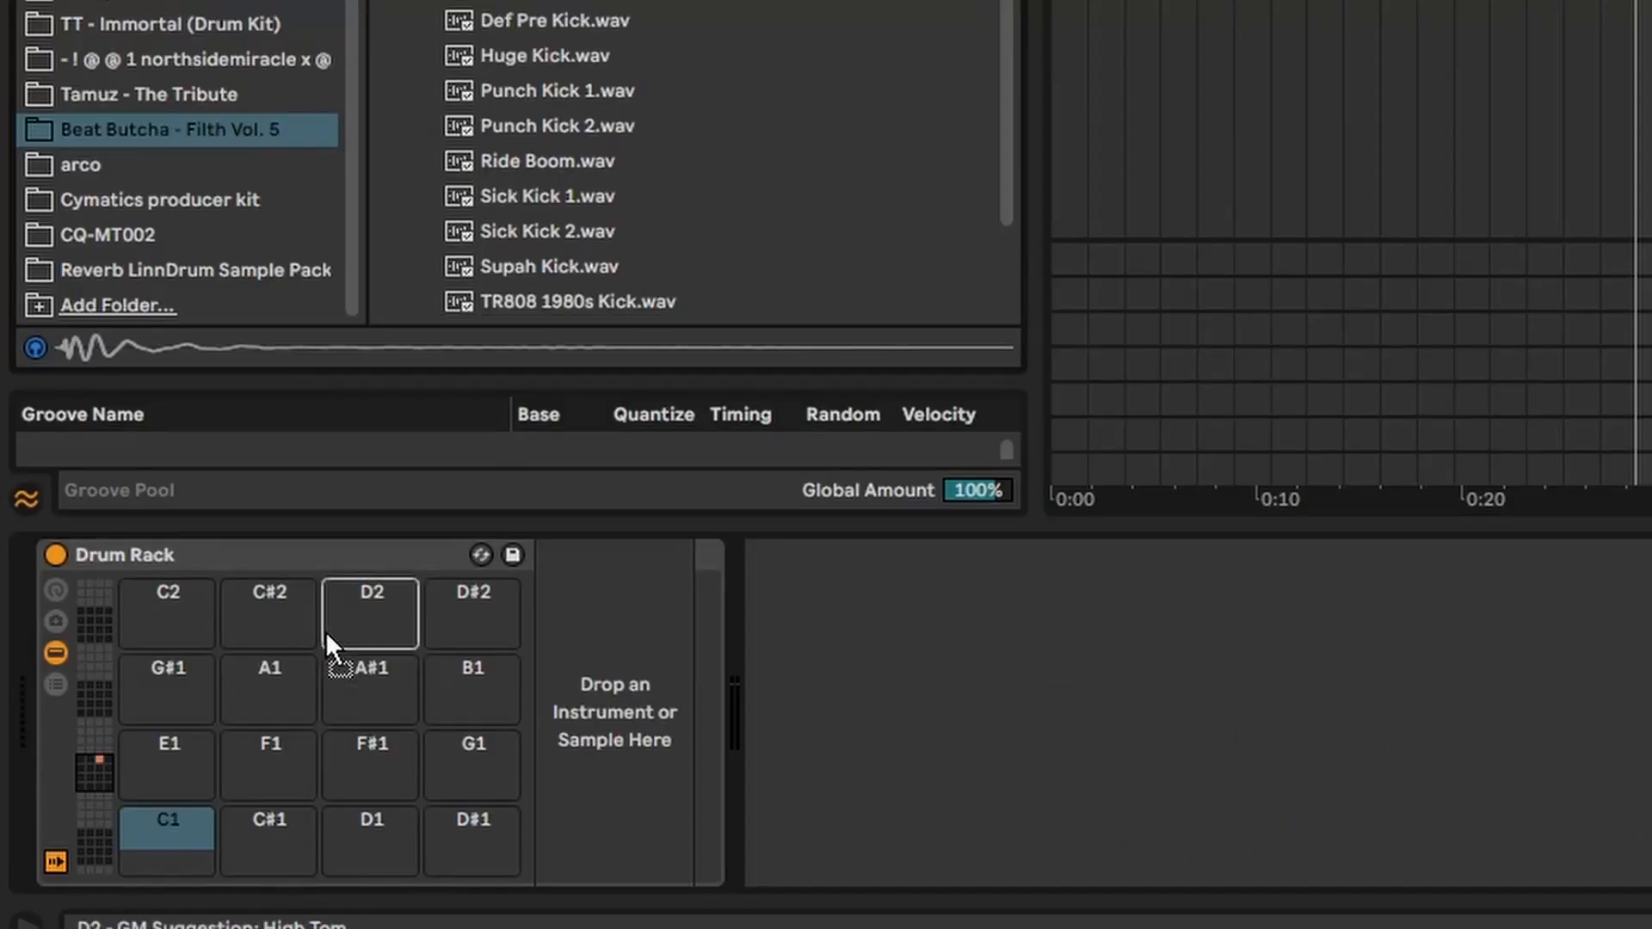
Step: Load the Badaz Kick 2 sample from the Beat Butcha - Filth Vol. 5 folder onto the Drum Rack's C1 pad
{"action": "left_click_drag", "start_coordinate": [325, 633], "coordinate": [79, 872]}
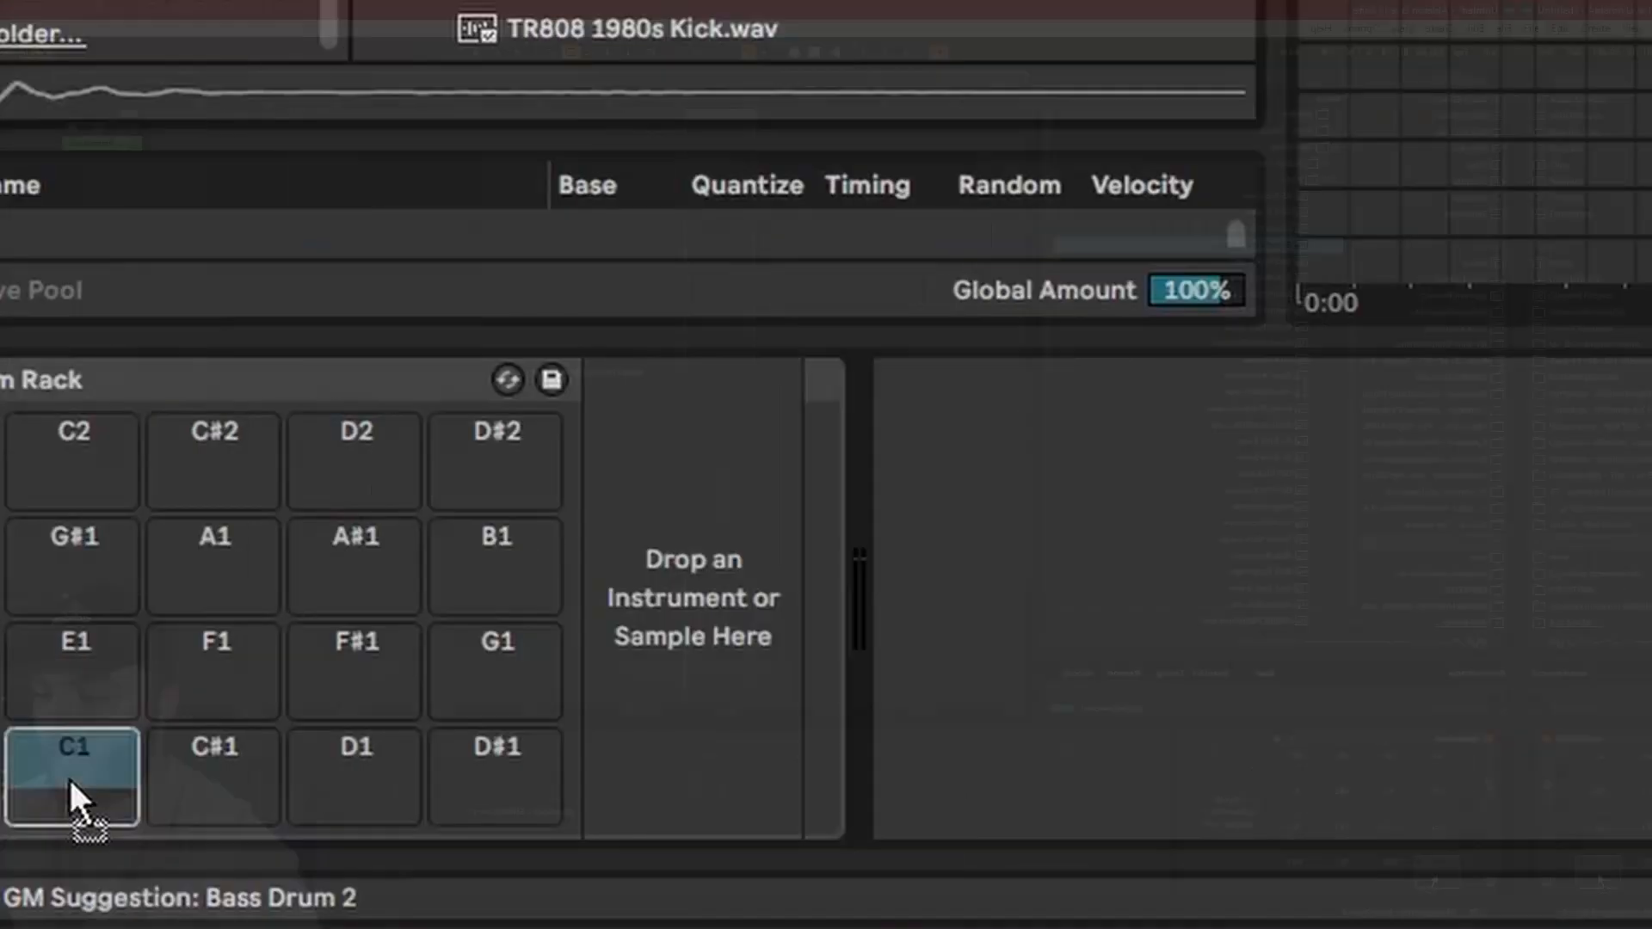
{"action": "left_click_drag", "start_coordinate": [69, 776], "coordinate": [72, 780]}
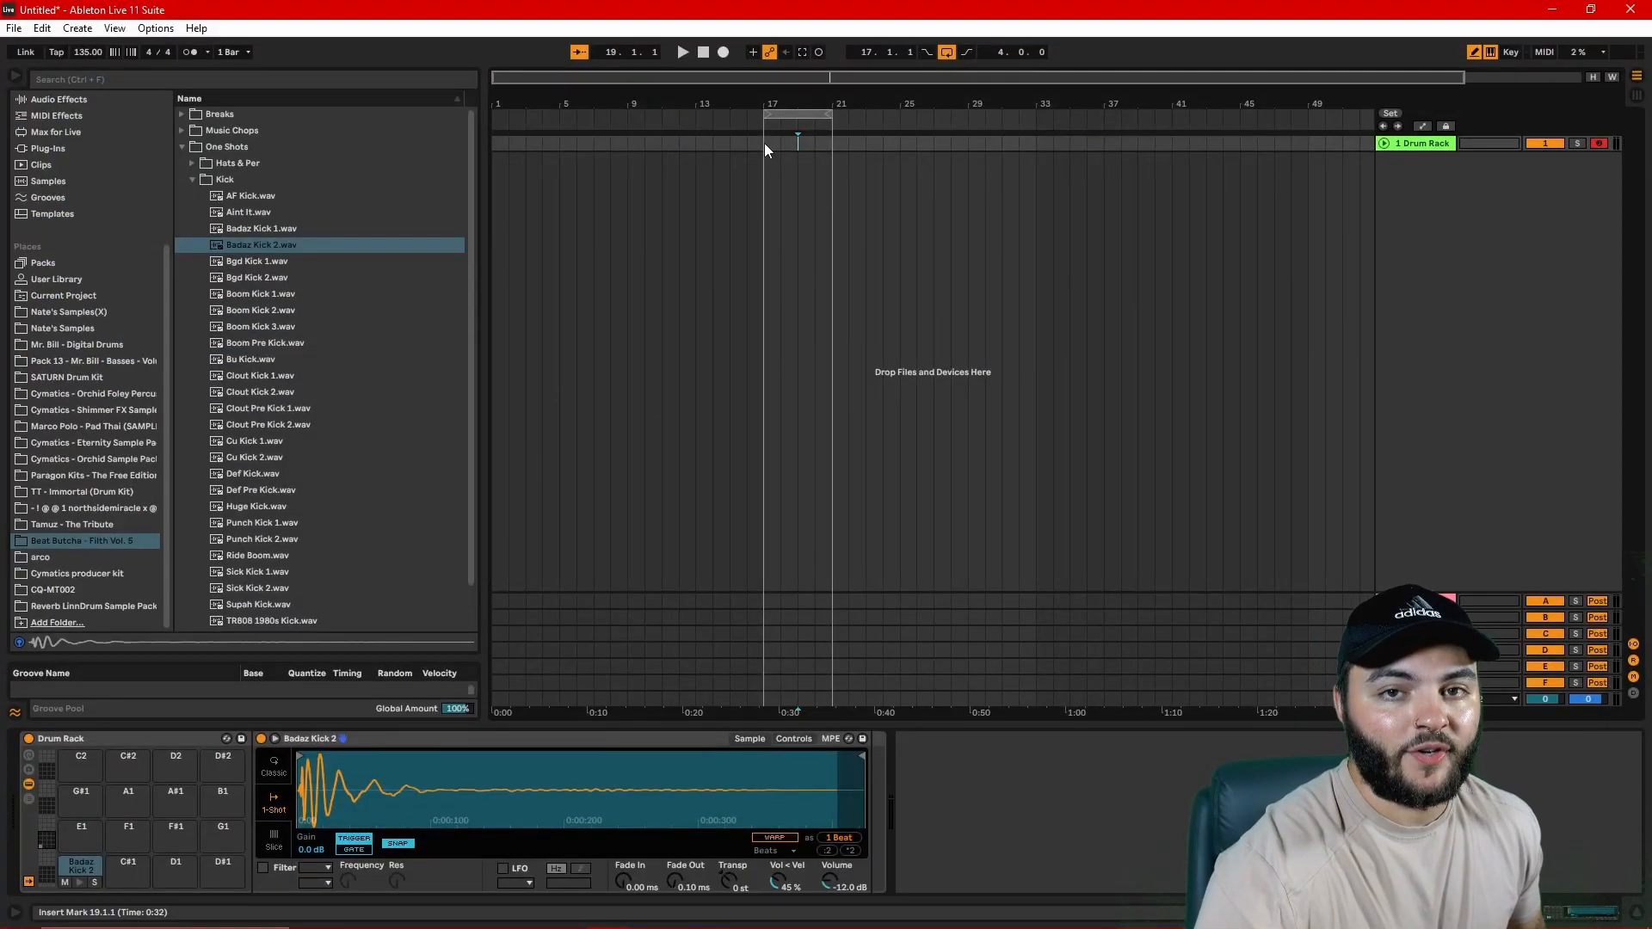
Step: Insert an empty MIDI clip on the Drum Rack track from bar 17 to 21 and enlarge its note editor
{"action": "left_click_drag", "start_coordinate": [764, 143], "coordinate": [831, 145]}
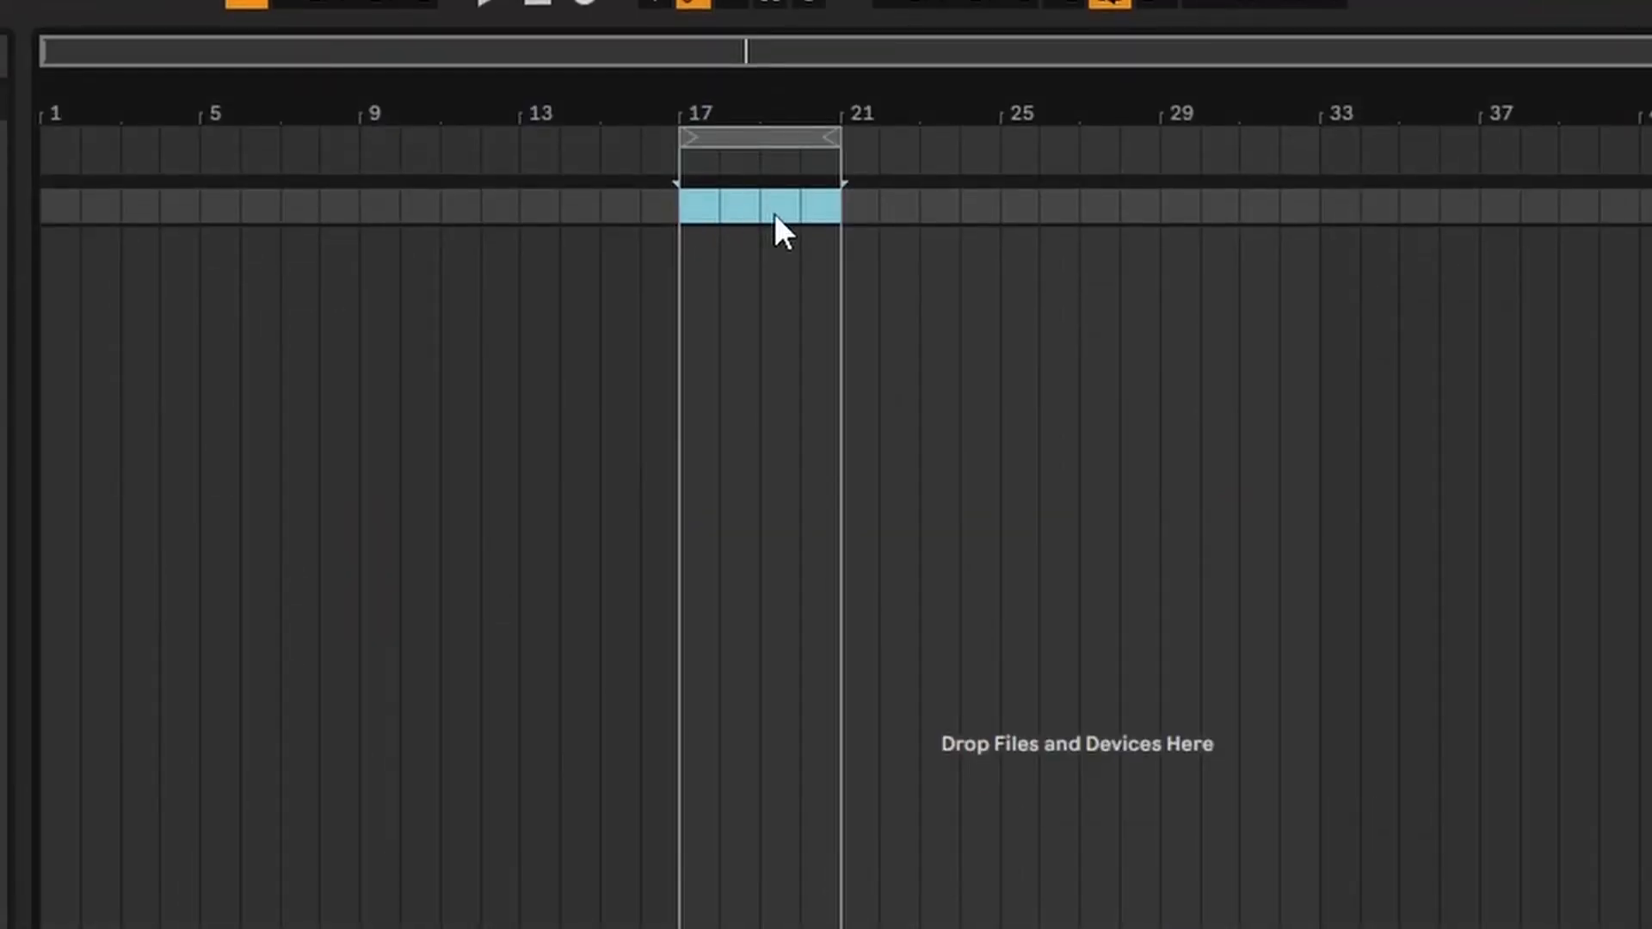
{"action": "right_click", "coordinate": [774, 213]}
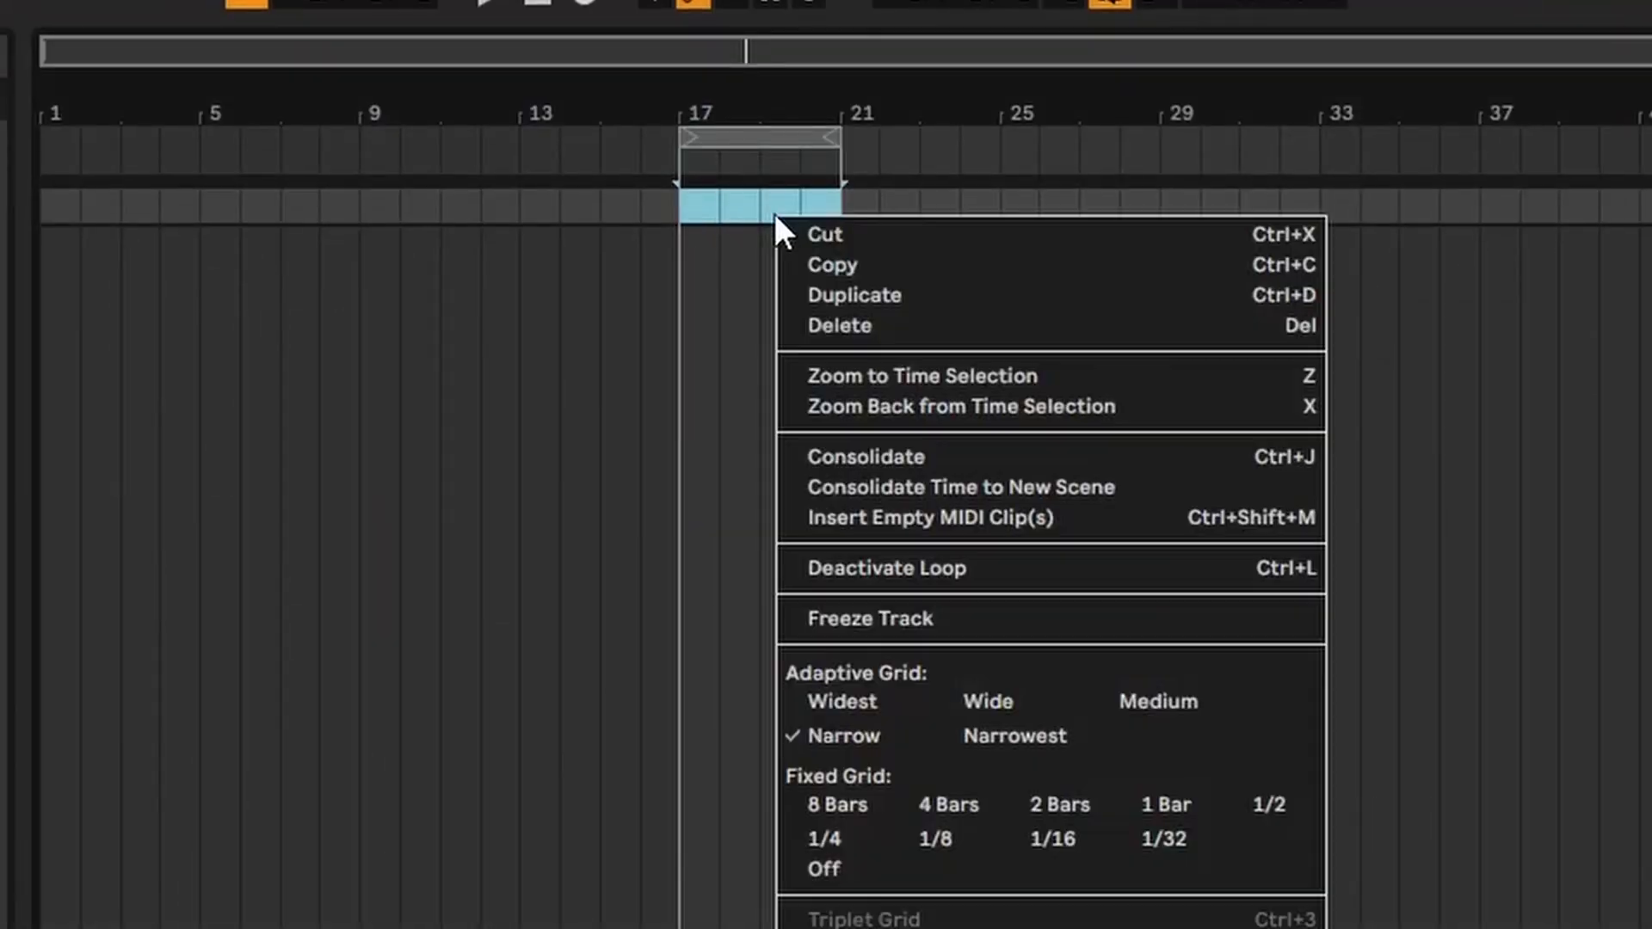
{"action": "left_click", "coordinate": [880, 516]}
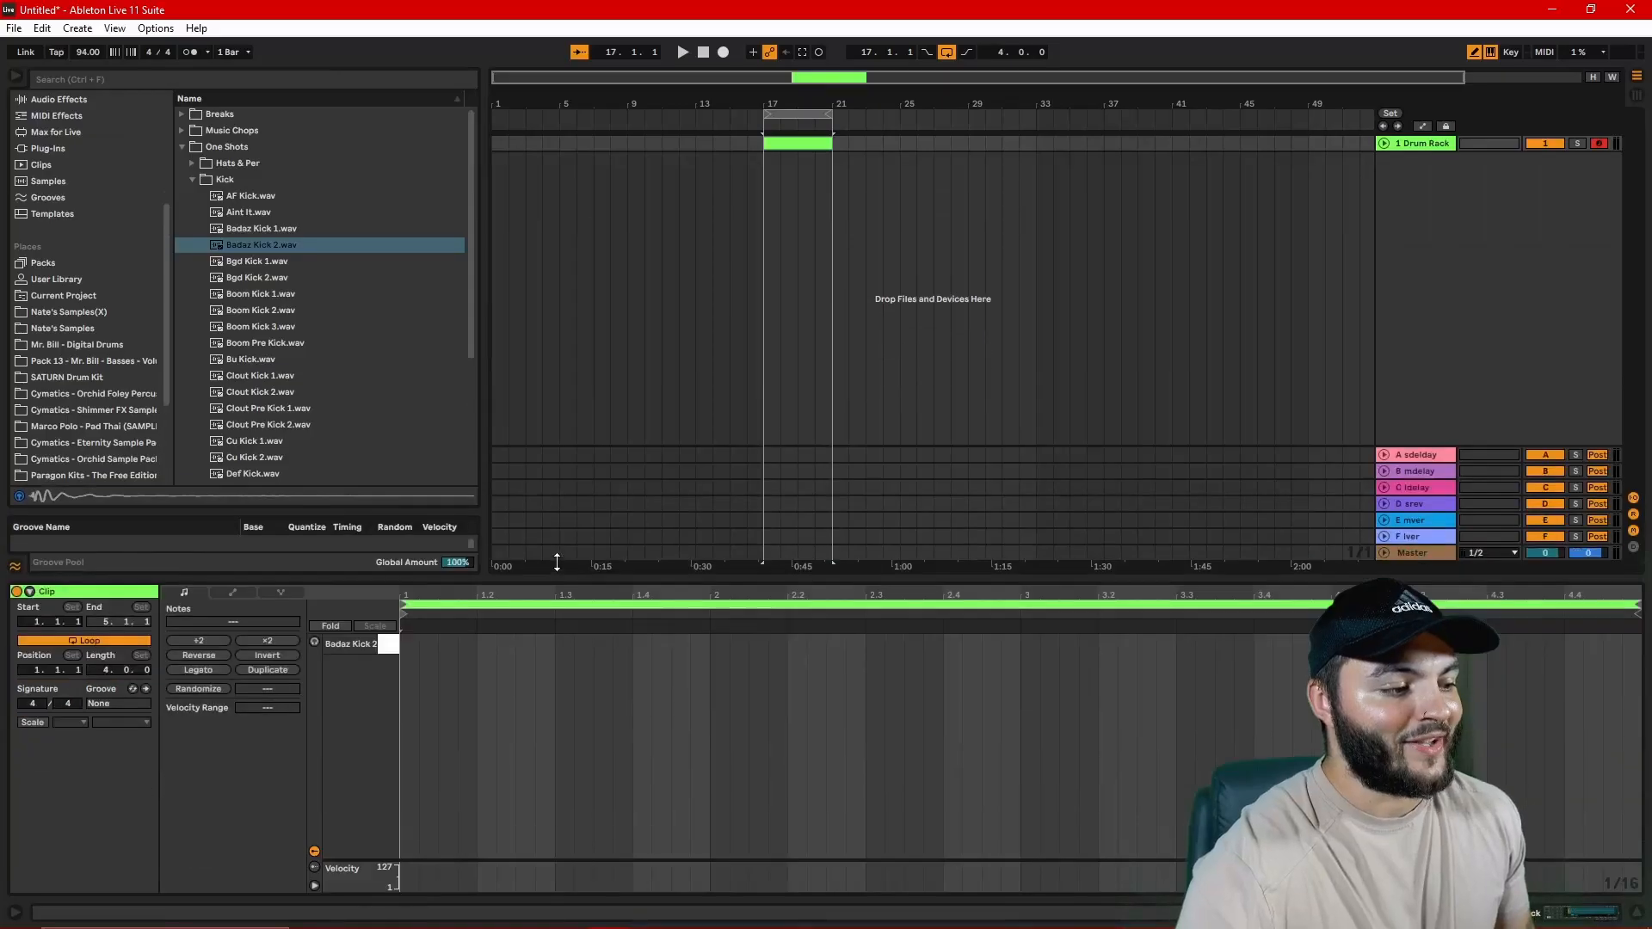
{"action": "left_click_drag", "start_coordinate": [555, 711], "coordinate": [556, 209]}
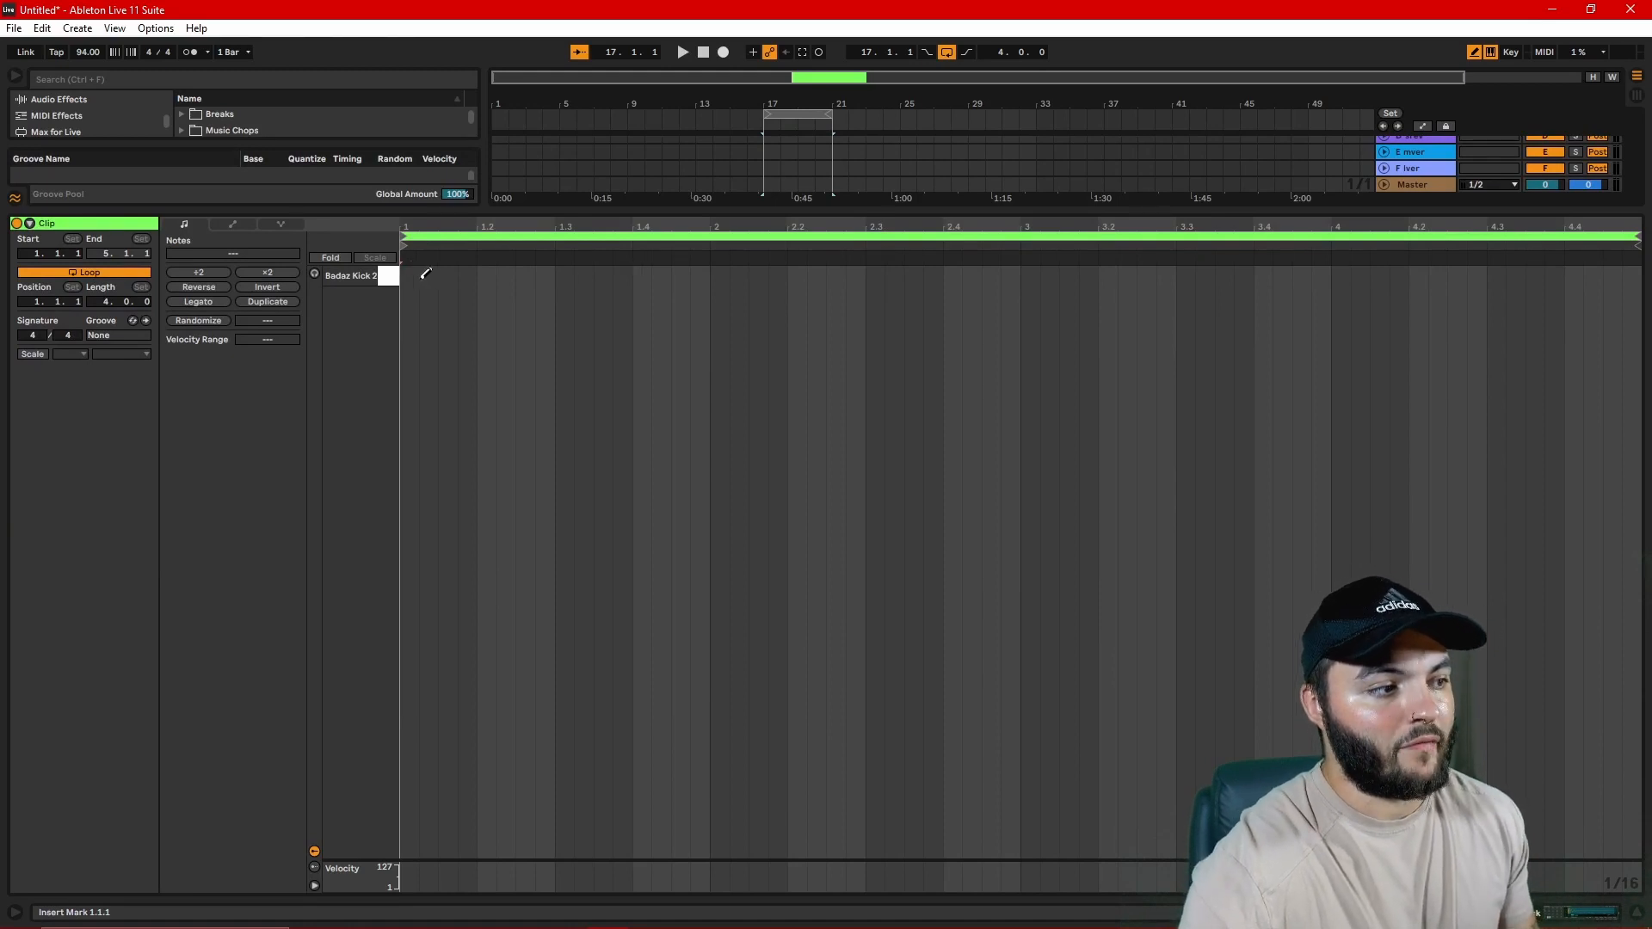
Step: Draw Badaz Kick 2 notes at 1.1.1, 1.1.4 and 1.2.3 in the clip and play them
{"action": "left_click", "coordinate": [414, 274]}
{"action": "left_click", "coordinate": [467, 275]}
{"action": "left_click", "coordinate": [525, 275]}
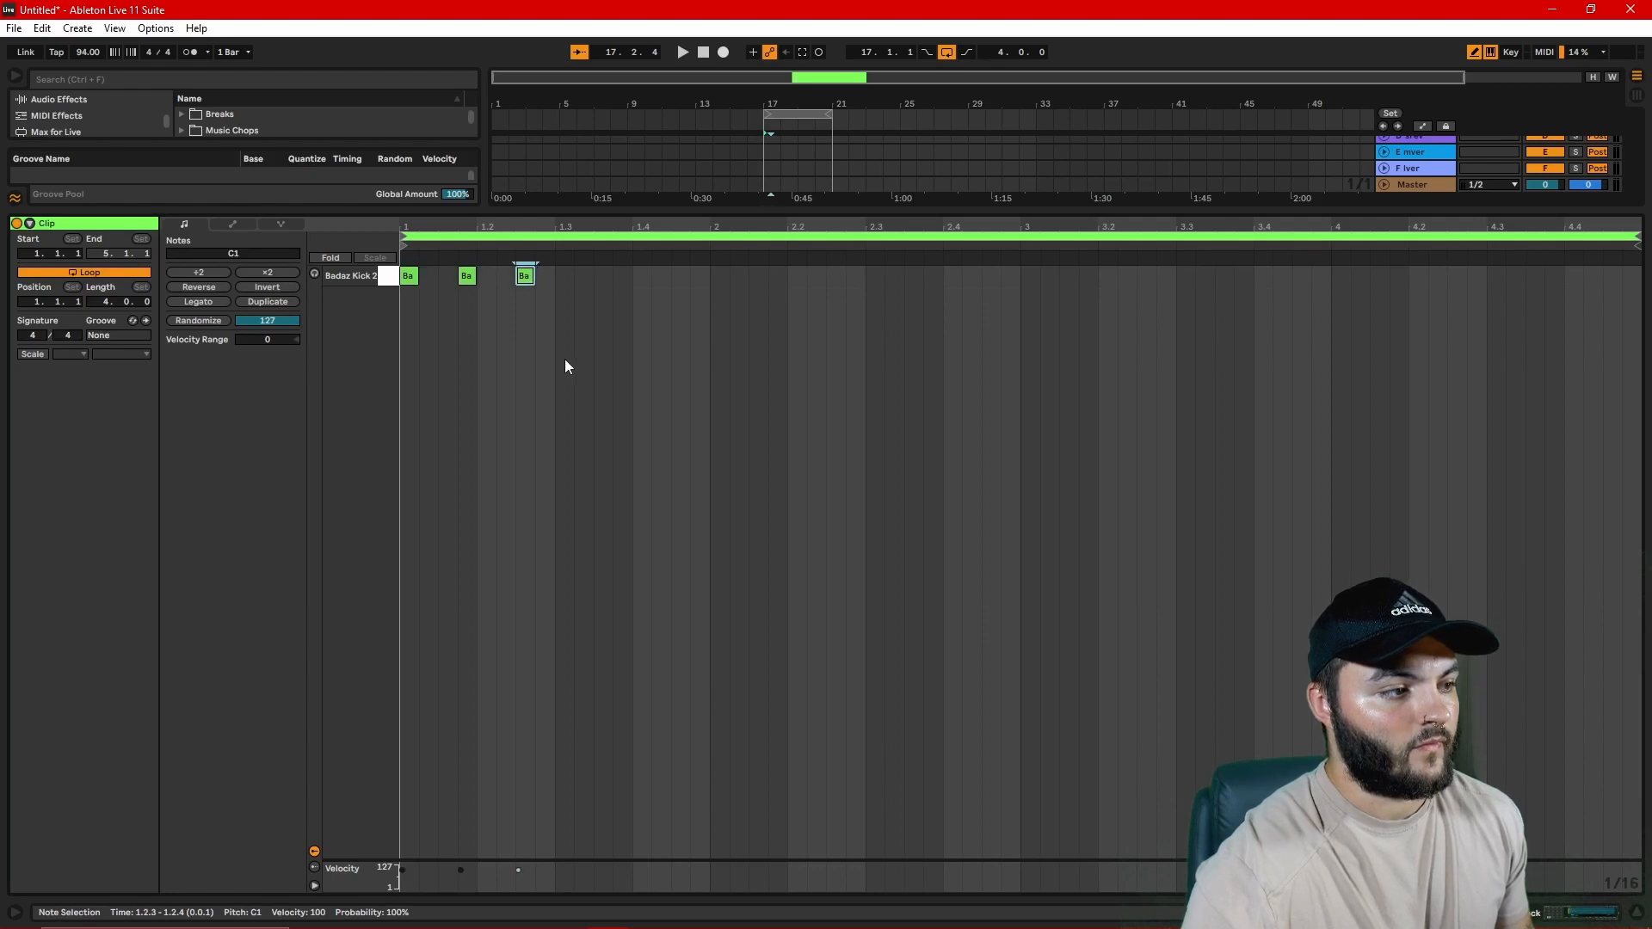
{"action": "key", "text": "space"}
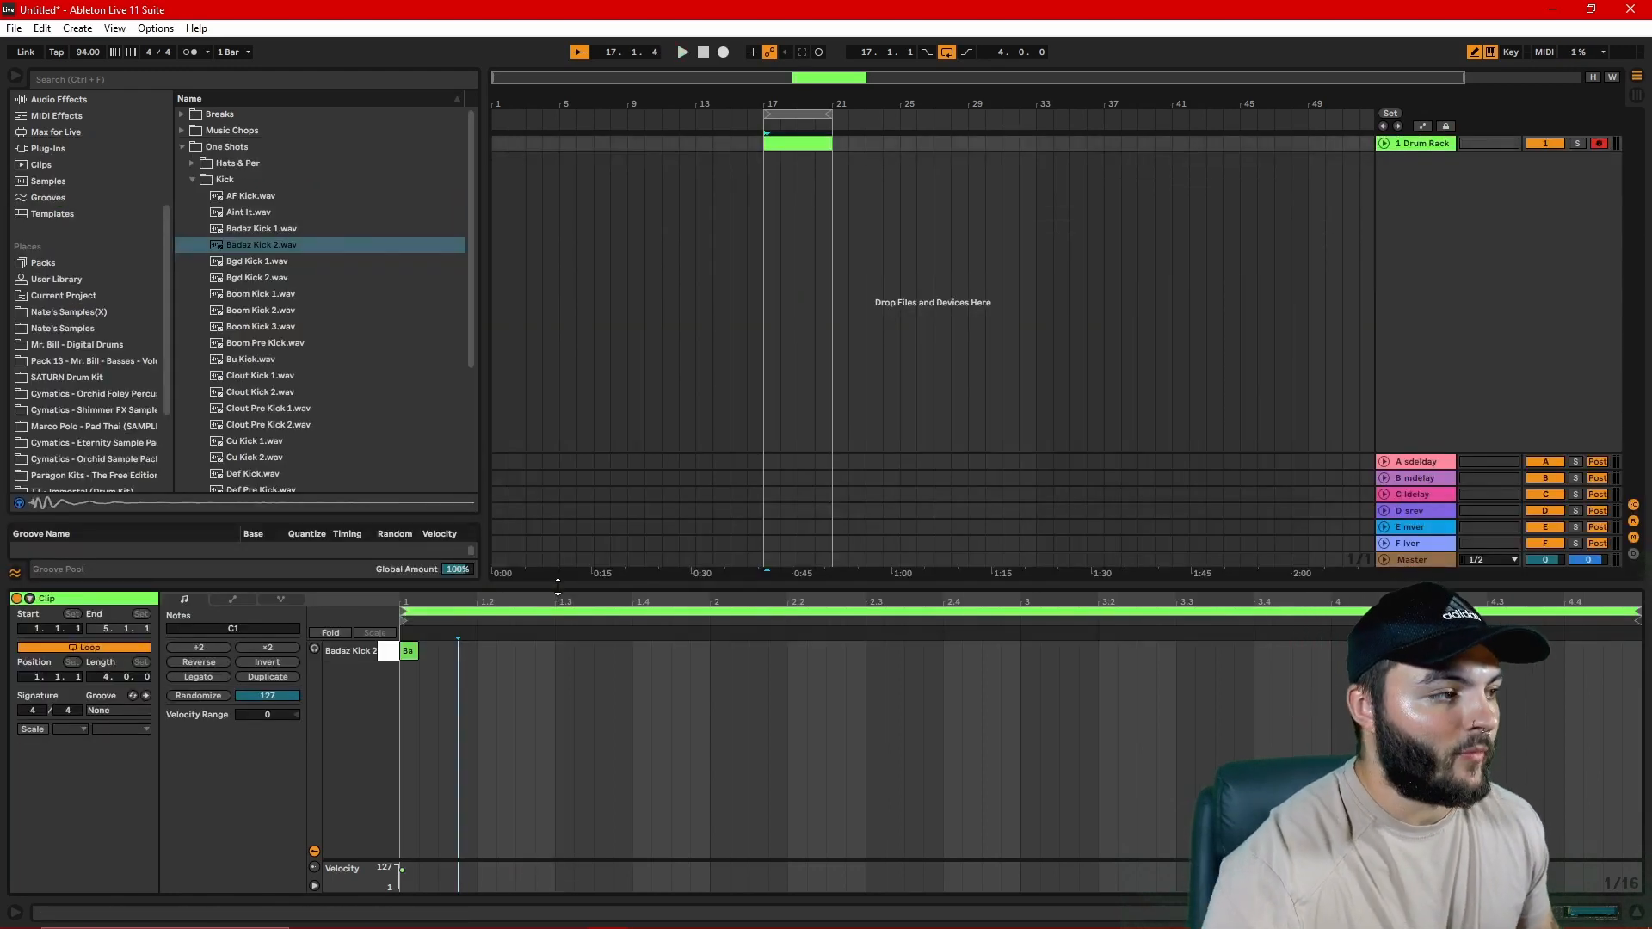
Step: Load the Hat 1, Hat 2 and Hat Open samples onto the Drum Rack's C#1, D1 and D#1 pads
{"action": "left_click_drag", "start_coordinate": [558, 587], "coordinate": [557, 727]}
{"action": "double_click", "coordinate": [1421, 145]}
{"action": "left_click", "coordinate": [249, 164]}
{"action": "scroll", "coordinate": [317, 400], "scroll_direction": "down", "scroll_amount": 2}
{"action": "left_click", "coordinate": [262, 365]}
{"action": "left_click", "coordinate": [262, 377]}
{"action": "left_click_drag", "start_coordinate": [265, 390], "coordinate": [163, 866]}
{"action": "left_click", "coordinate": [249, 409]}
{"action": "left_click_drag", "start_coordinate": [250, 362], "coordinate": [129, 869]}
{"action": "left_click", "coordinate": [255, 426]}
{"action": "left_click_drag", "start_coordinate": [254, 428], "coordinate": [222, 864]}
Step: Audition samples in the Snare & Tom folder and load Dave Snare 1 onto the Drum Rack's E1 pad
{"action": "scroll", "coordinate": [299, 350], "scroll_direction": "up", "scroll_amount": 2}
{"action": "left_click", "coordinate": [192, 164]}
{"action": "left_click", "coordinate": [192, 197]}
{"action": "scroll", "coordinate": [262, 237], "scroll_direction": "down", "scroll_amount": 3}
{"action": "scroll", "coordinate": [263, 237], "scroll_direction": "up", "scroll_amount": 1}
{"action": "left_click", "coordinate": [262, 229]}
{"action": "left_click", "coordinate": [268, 289]}
{"action": "left_click", "coordinate": [265, 405]}
{"action": "left_click", "coordinate": [264, 421]}
{"action": "left_click", "coordinate": [261, 502]}
{"action": "left_click_drag", "start_coordinate": [258, 487], "coordinate": [73, 843]}
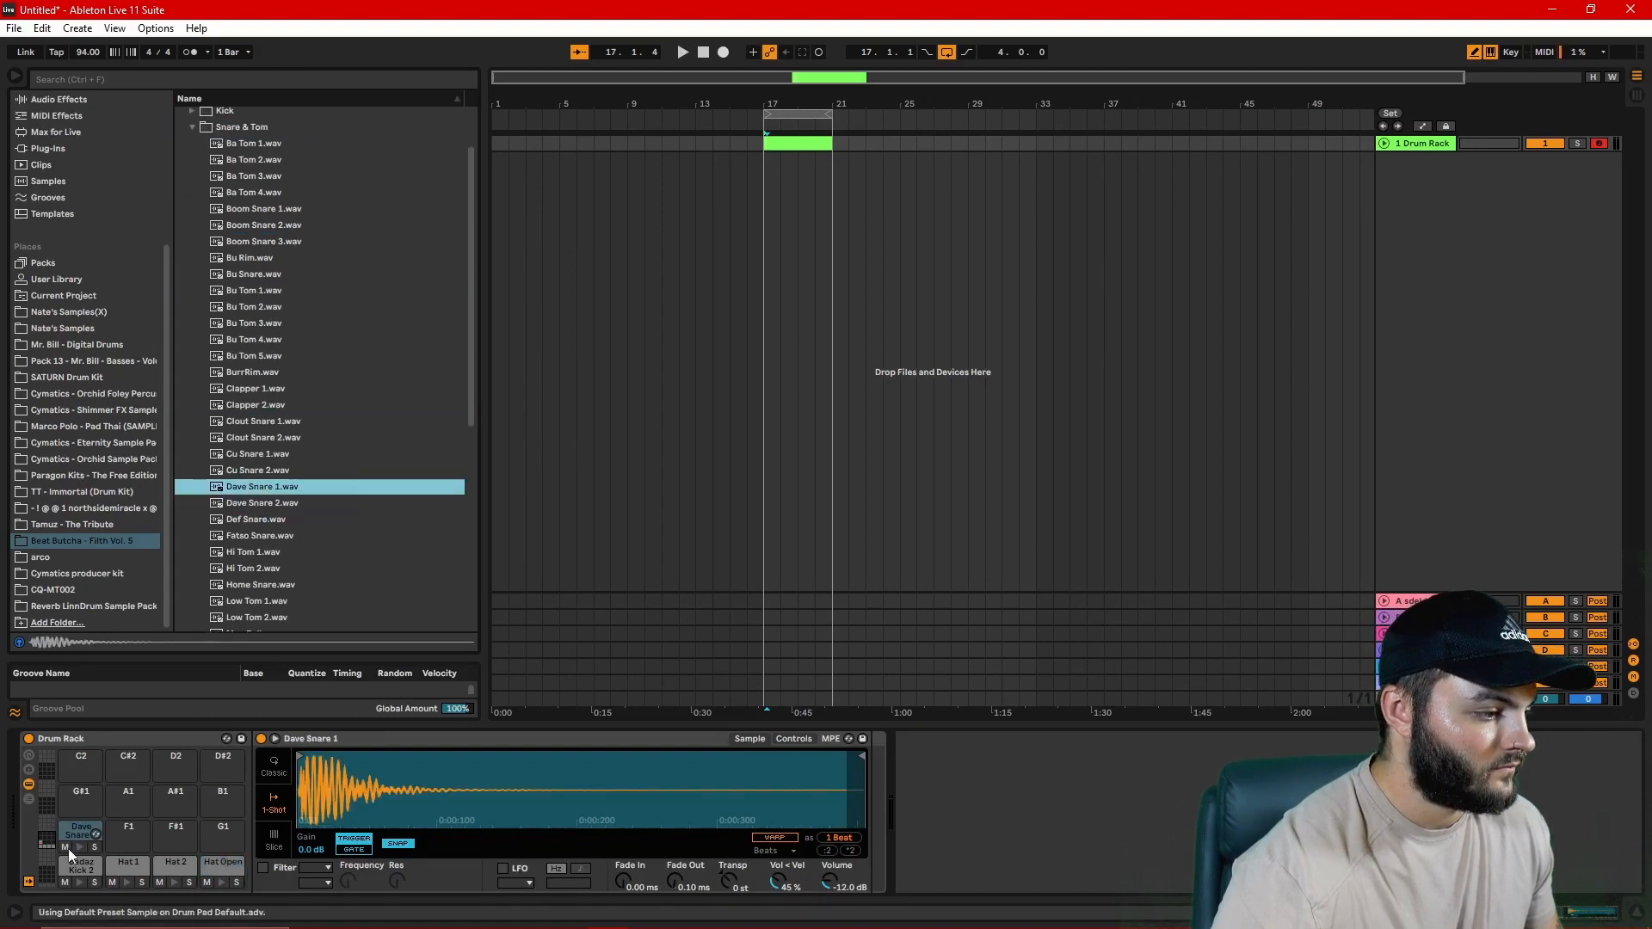
Step: Draw Badaz Kick 2 notes at 1 and 1.3 and Dave Snare 1 notes at 1.2 and 1.4 in the MIDI clip
{"action": "double_click", "coordinate": [781, 144]}
{"action": "left_click_drag", "start_coordinate": [700, 727], "coordinate": [707, 225]}
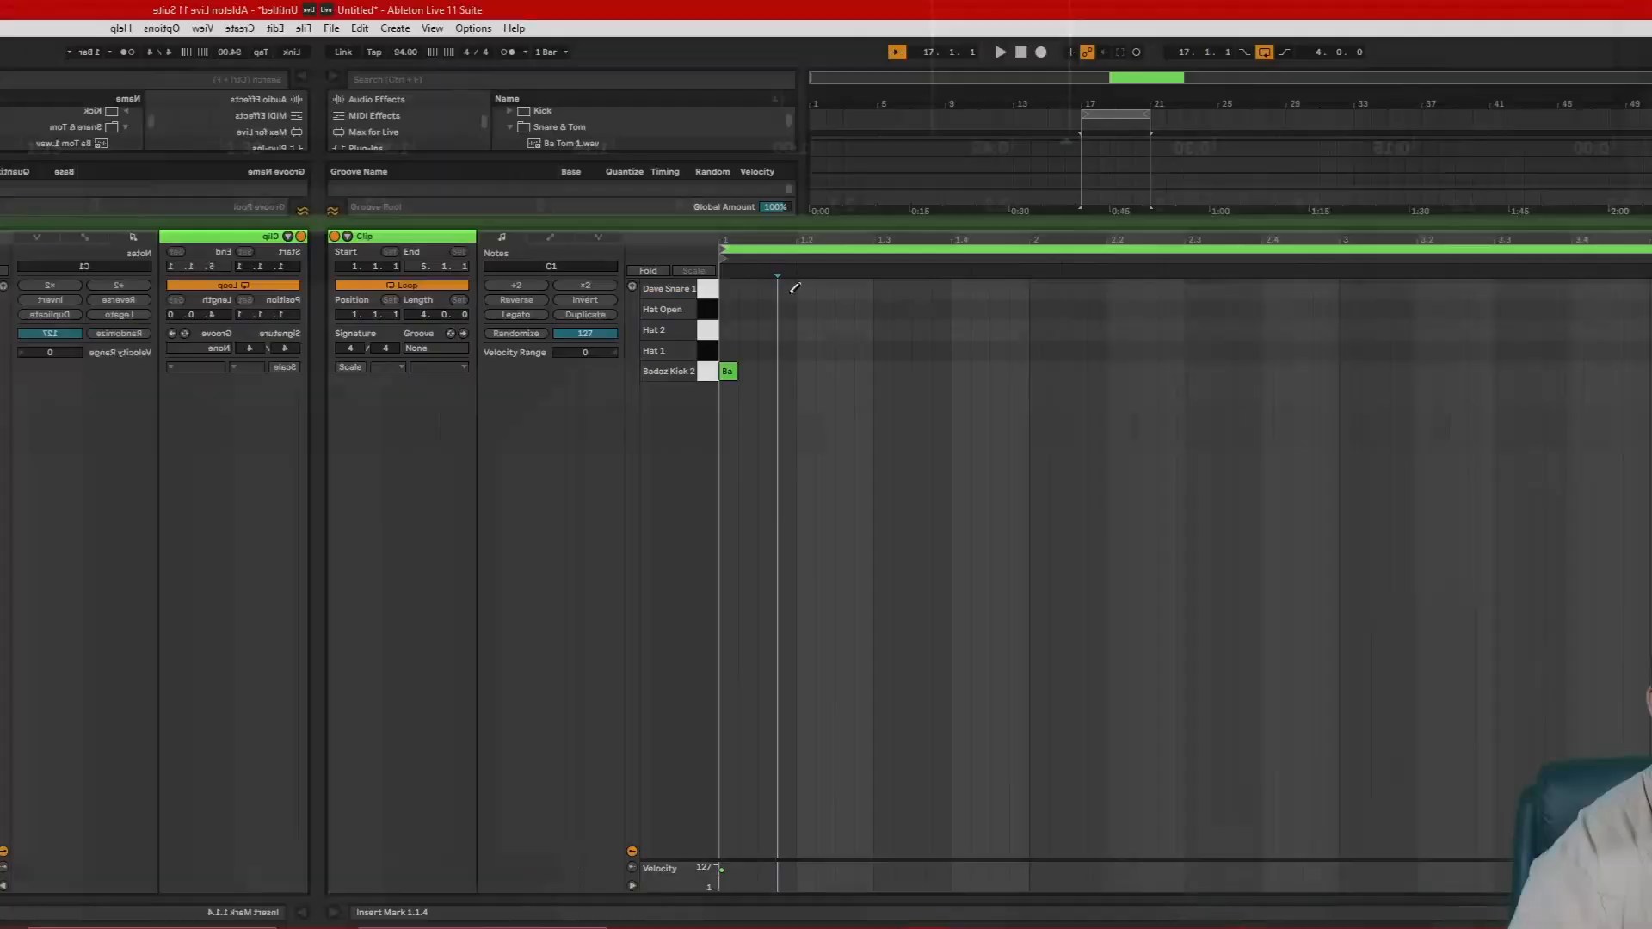
{"action": "left_click", "coordinate": [418, 366]}
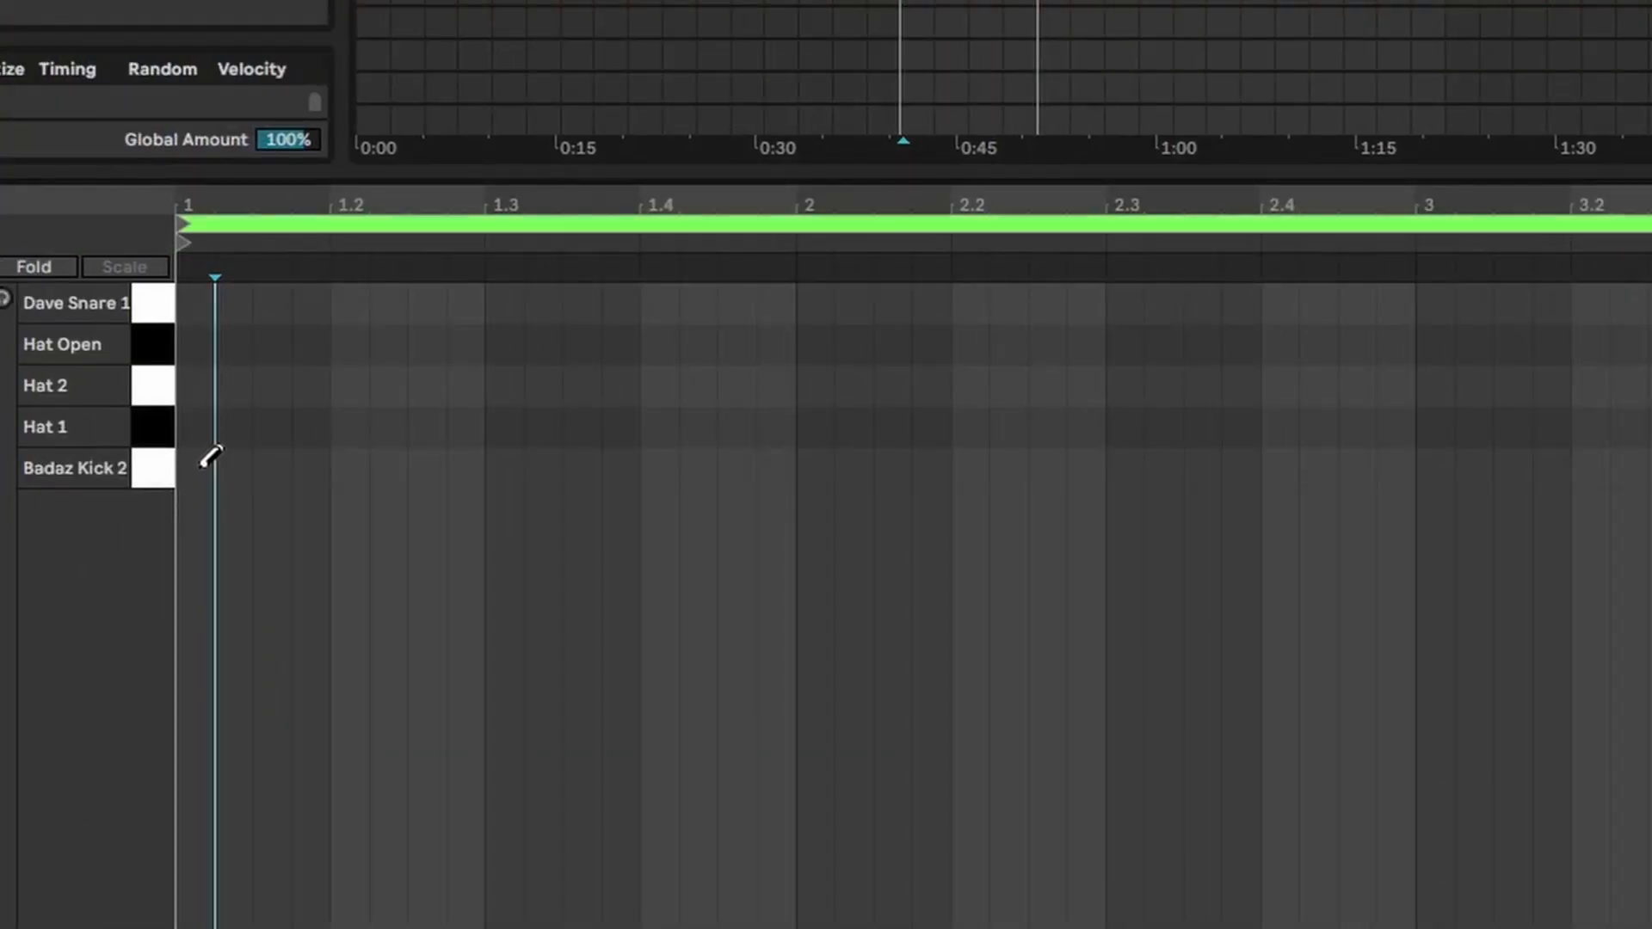
{"action": "left_click", "coordinate": [211, 457]}
{"action": "left_click", "coordinate": [512, 468]}
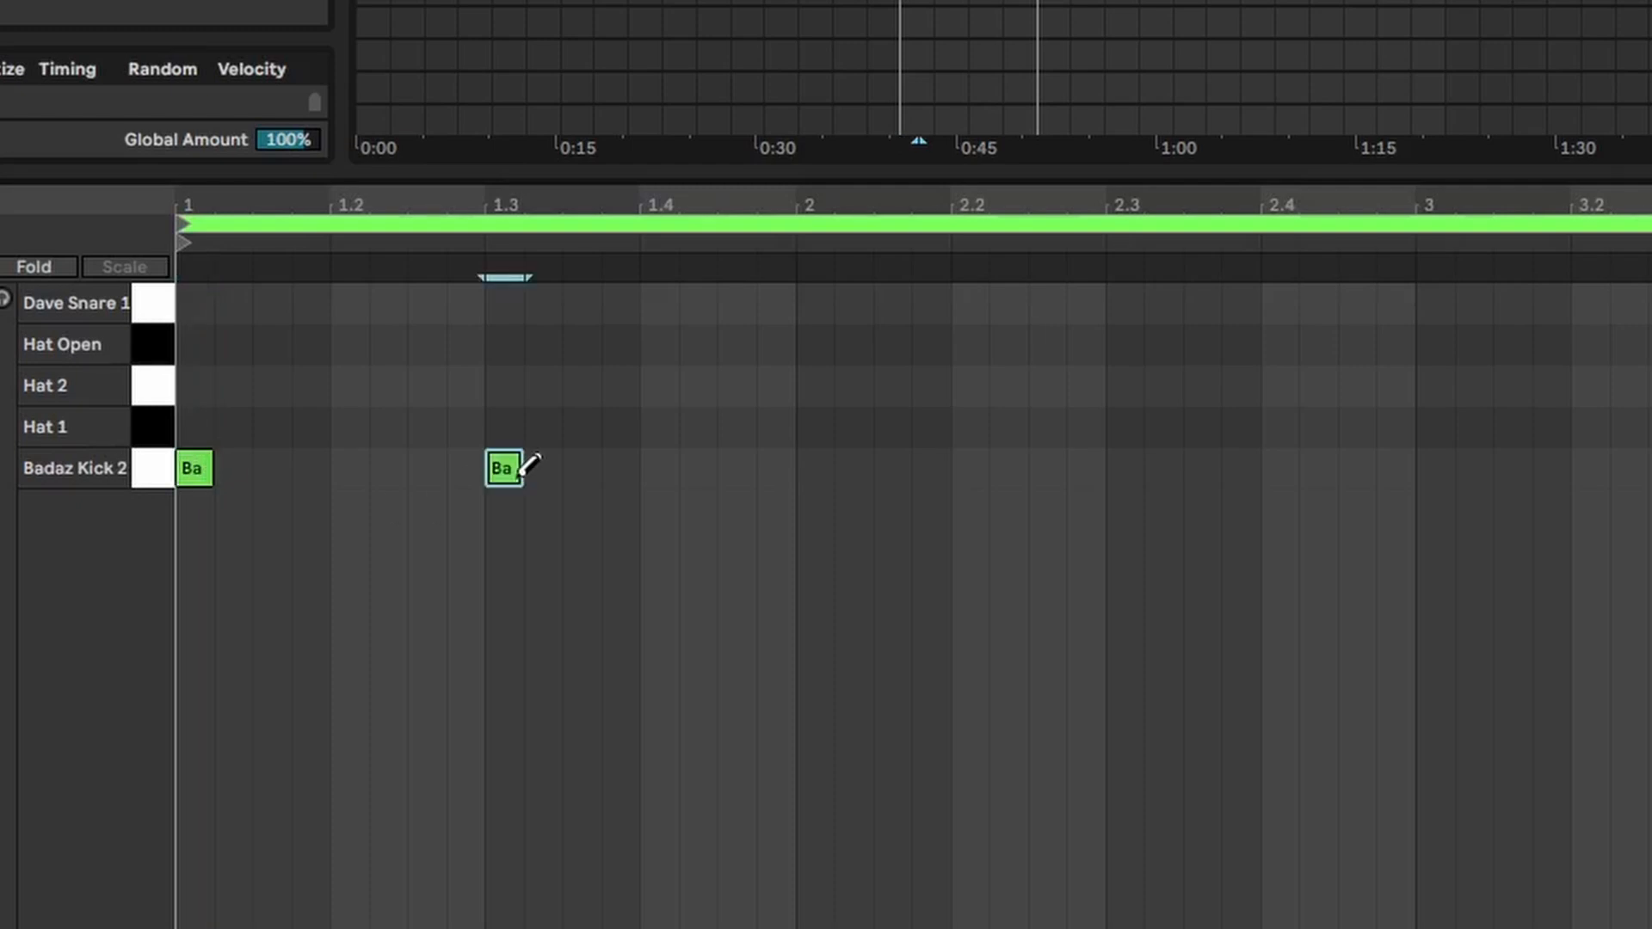
{"action": "left_click", "coordinate": [361, 297]}
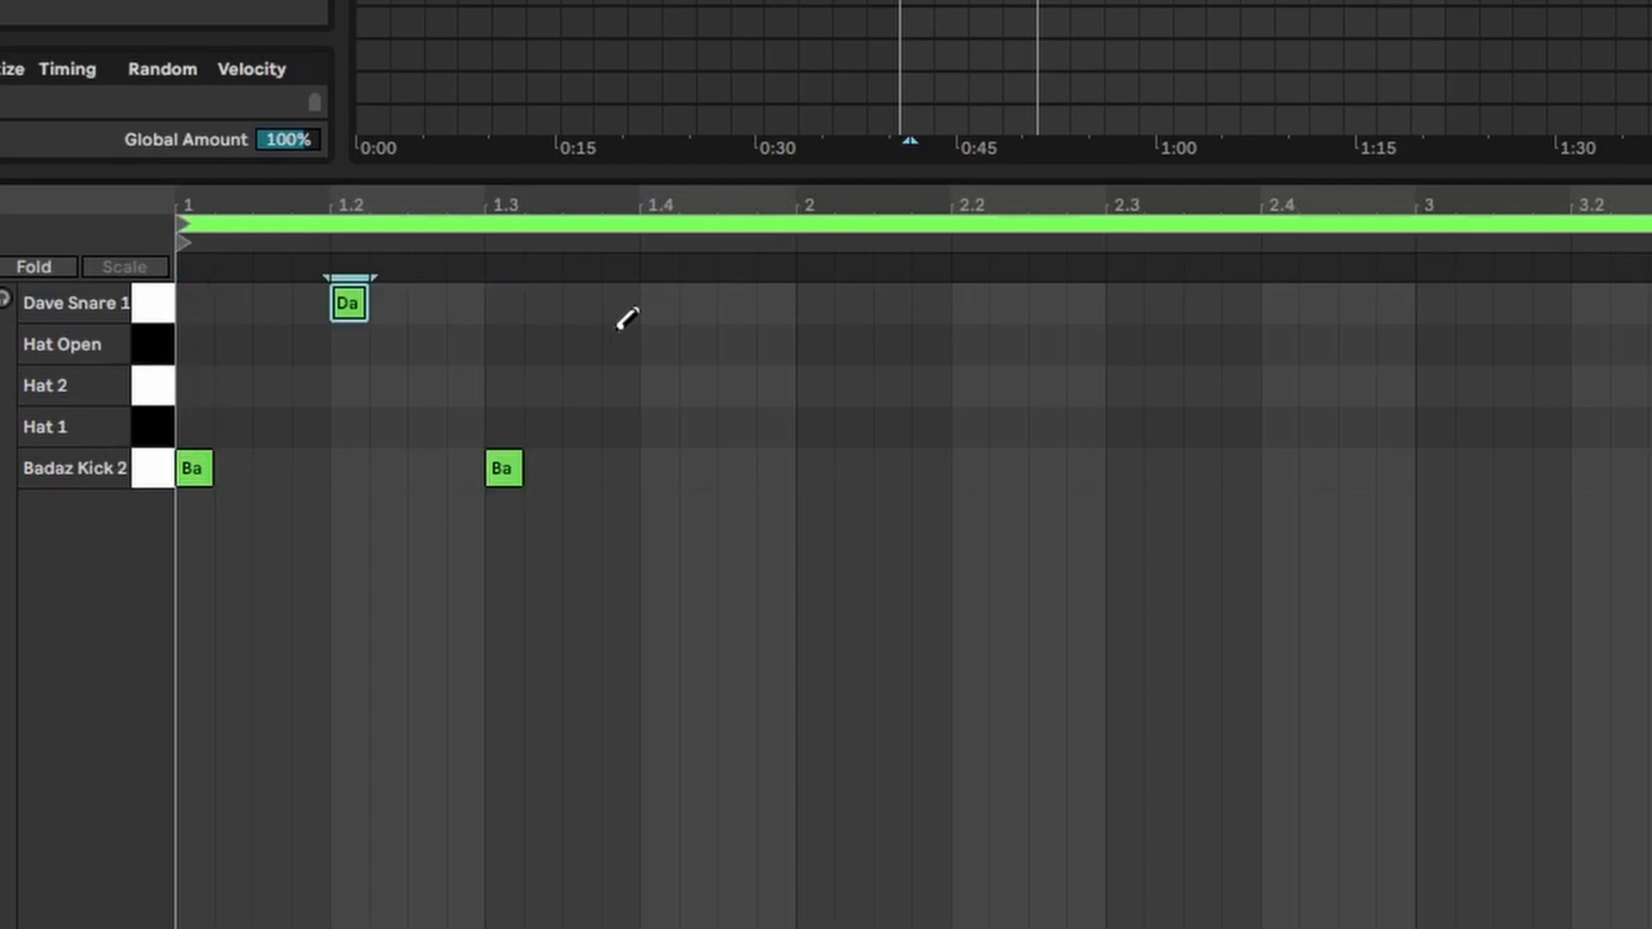
{"action": "left_click", "coordinate": [670, 297]}
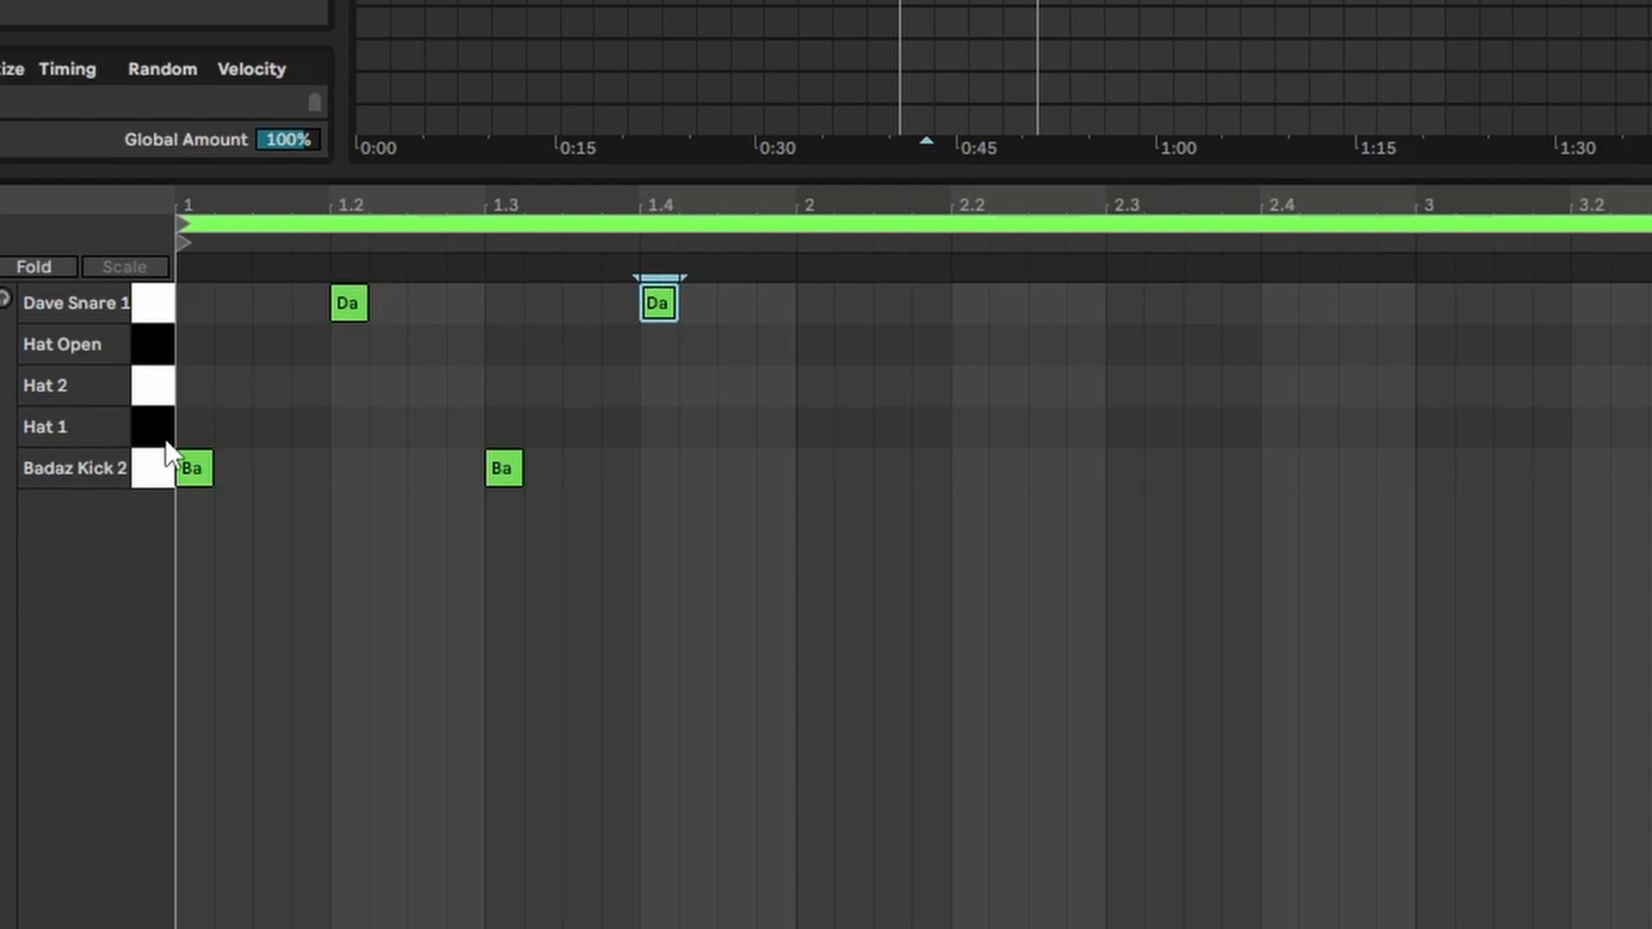
Step: Draw Hat 1 notes at 1 and 1.3, and Hat 2 notes at 1.1.3, 1.2.3, 1.3.3 and 1.4.3
{"action": "left_click", "coordinate": [210, 422]}
{"action": "left_click", "coordinate": [508, 424]}
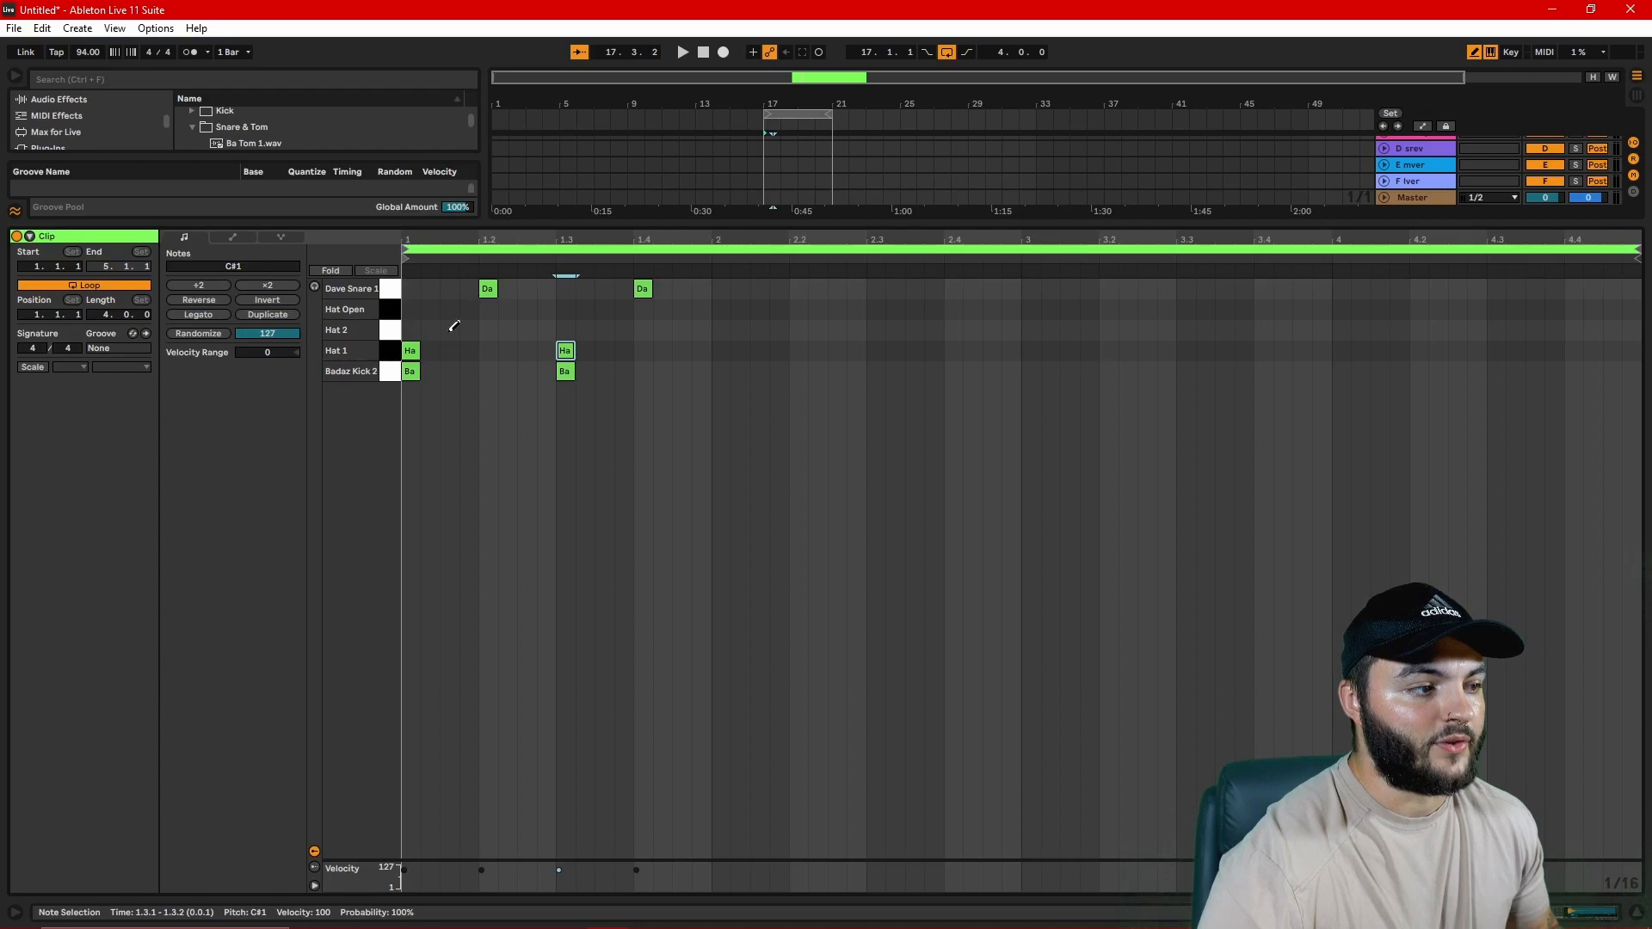
{"action": "left_click", "coordinate": [282, 389]}
{"action": "left_click", "coordinate": [429, 387]}
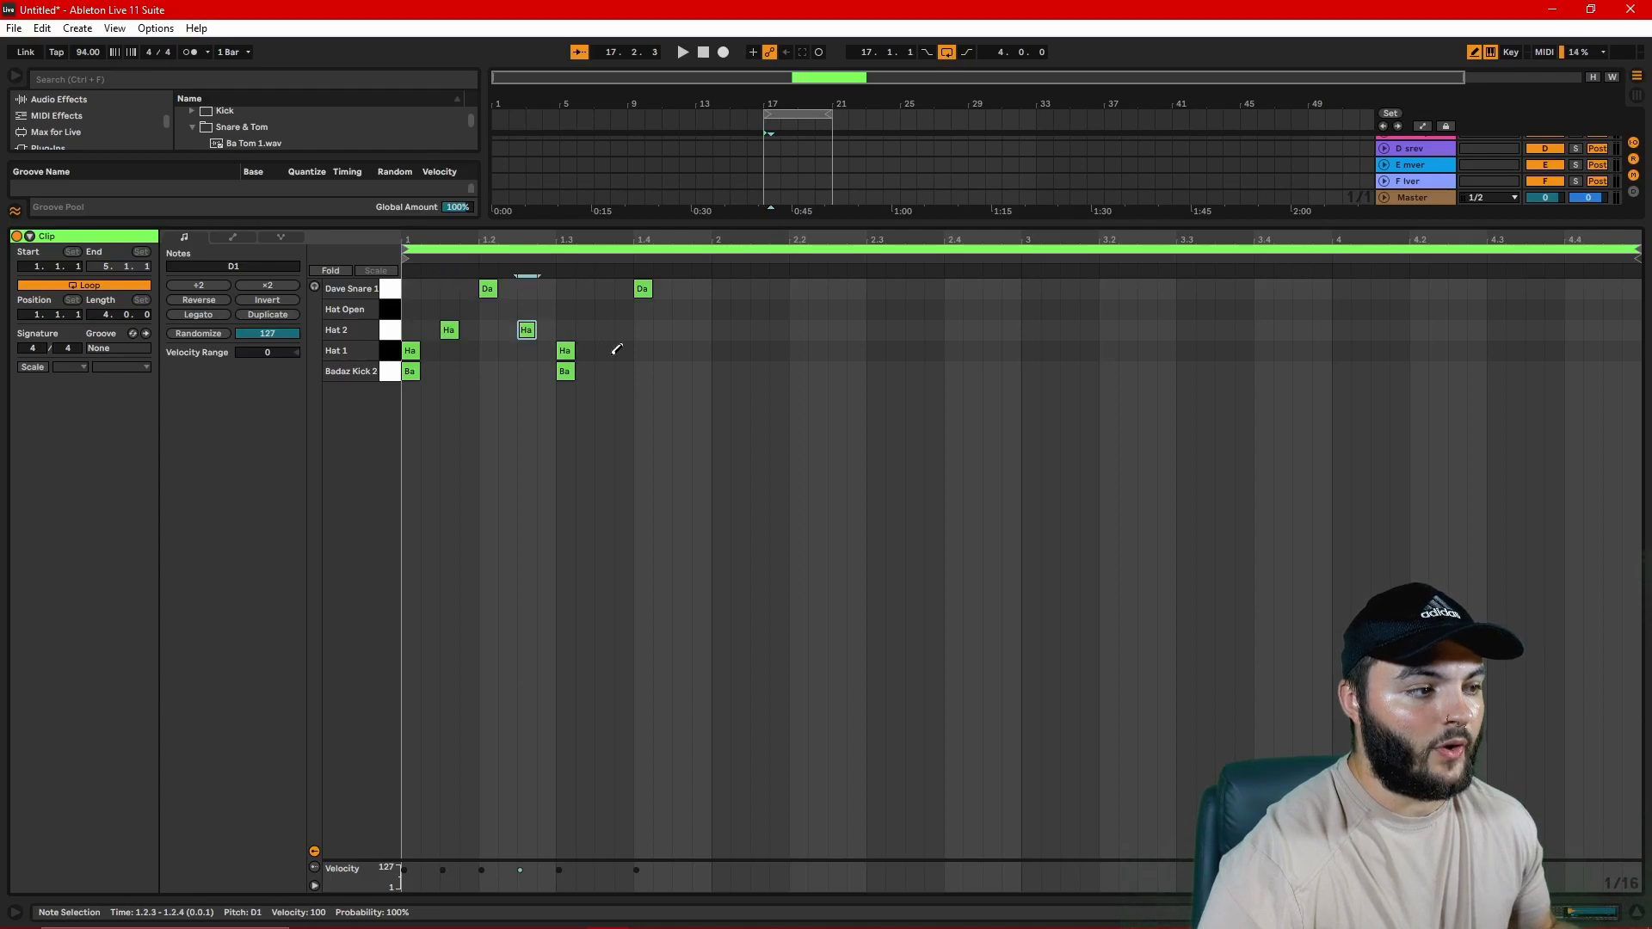
{"action": "left_click", "coordinate": [606, 330]}
{"action": "left_click", "coordinate": [687, 331]}
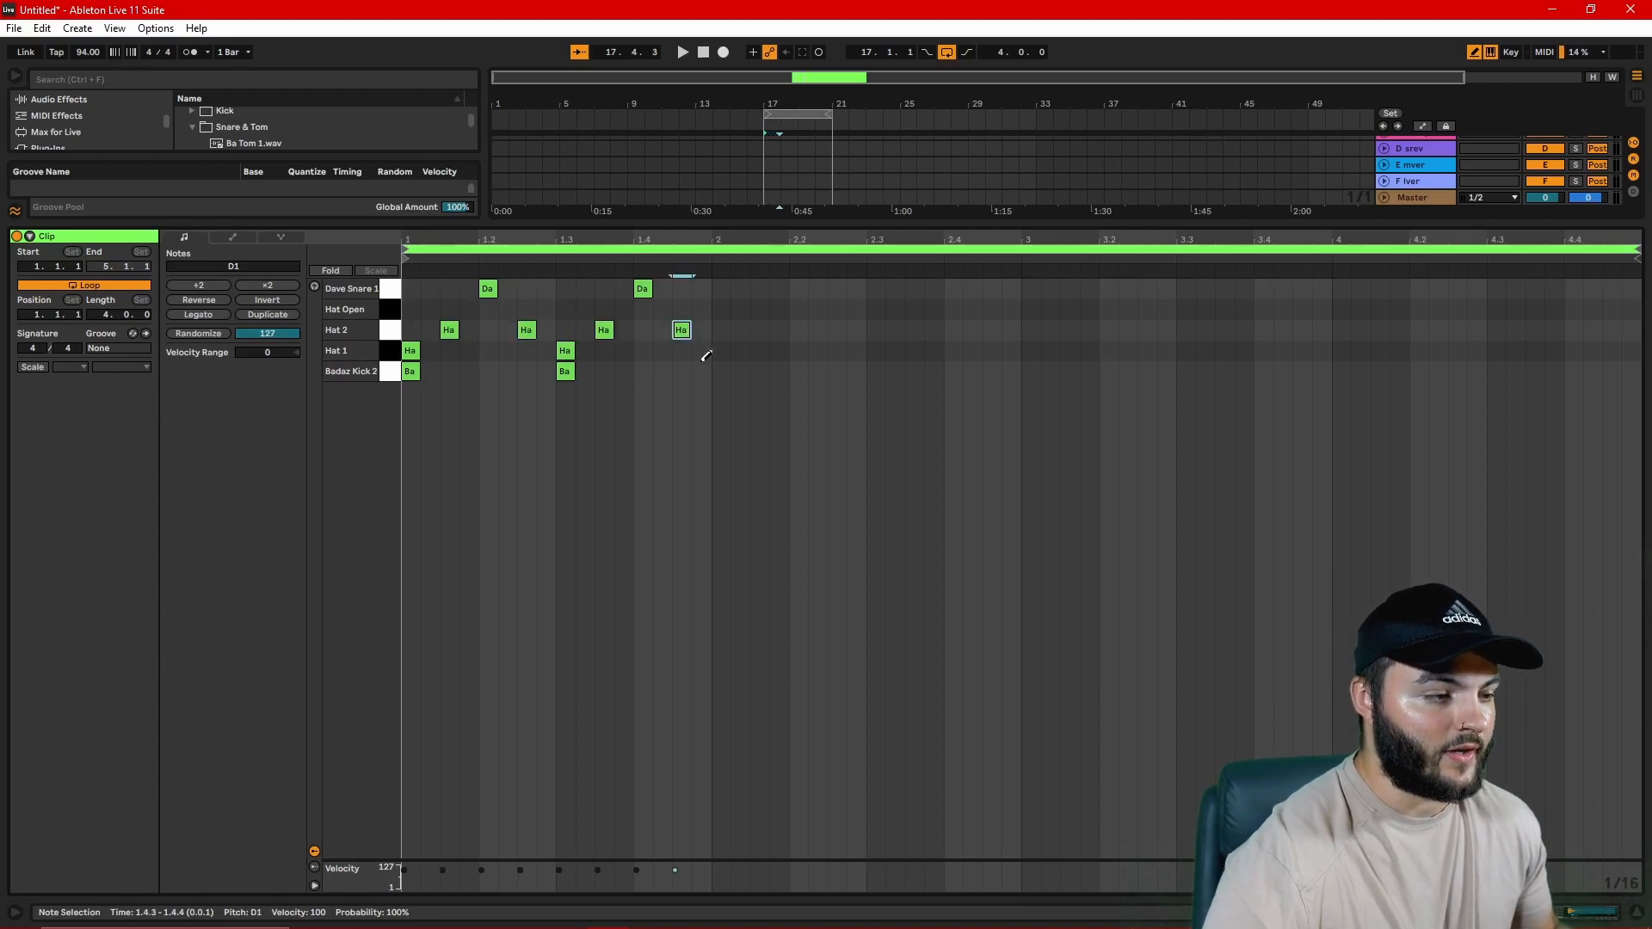
Step: Duplicate the one-bar drum pattern to fill all four bars of the clip and play it from the start
{"action": "key", "text": "b"}
{"action": "left_click", "coordinate": [701, 291]}
{"action": "left_click_drag", "start_coordinate": [701, 284], "coordinate": [413, 385]}
{"action": "key", "text": "ctrl+d"}
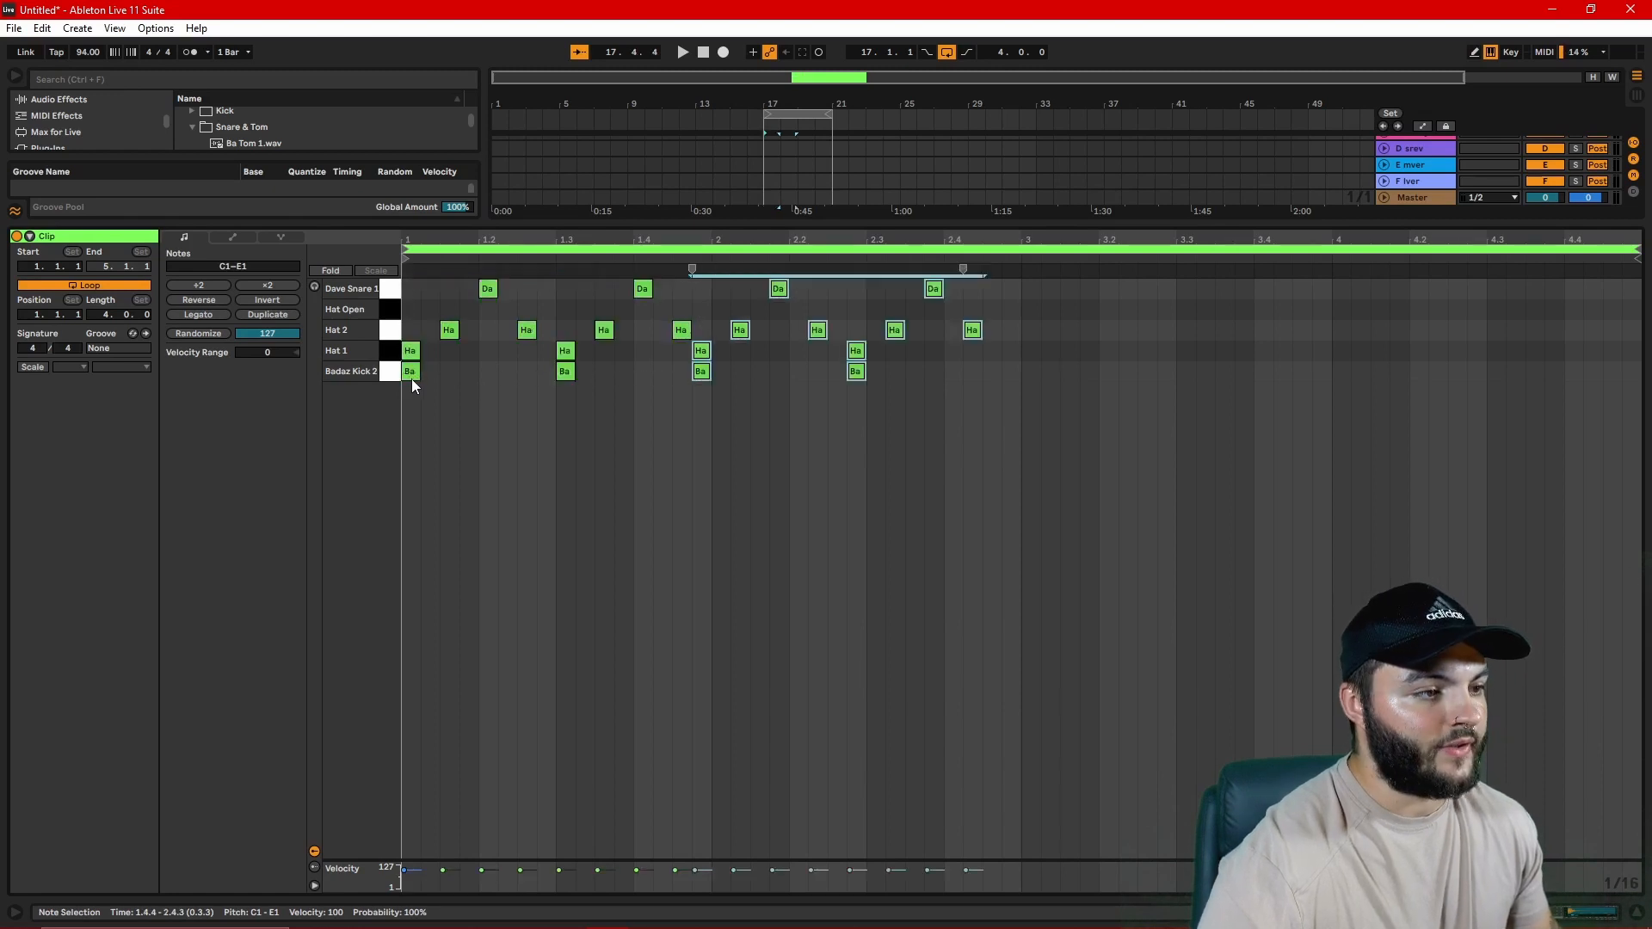
{"action": "key", "text": "ctrl+d"}
{"action": "key", "text": "ctrl+d"}
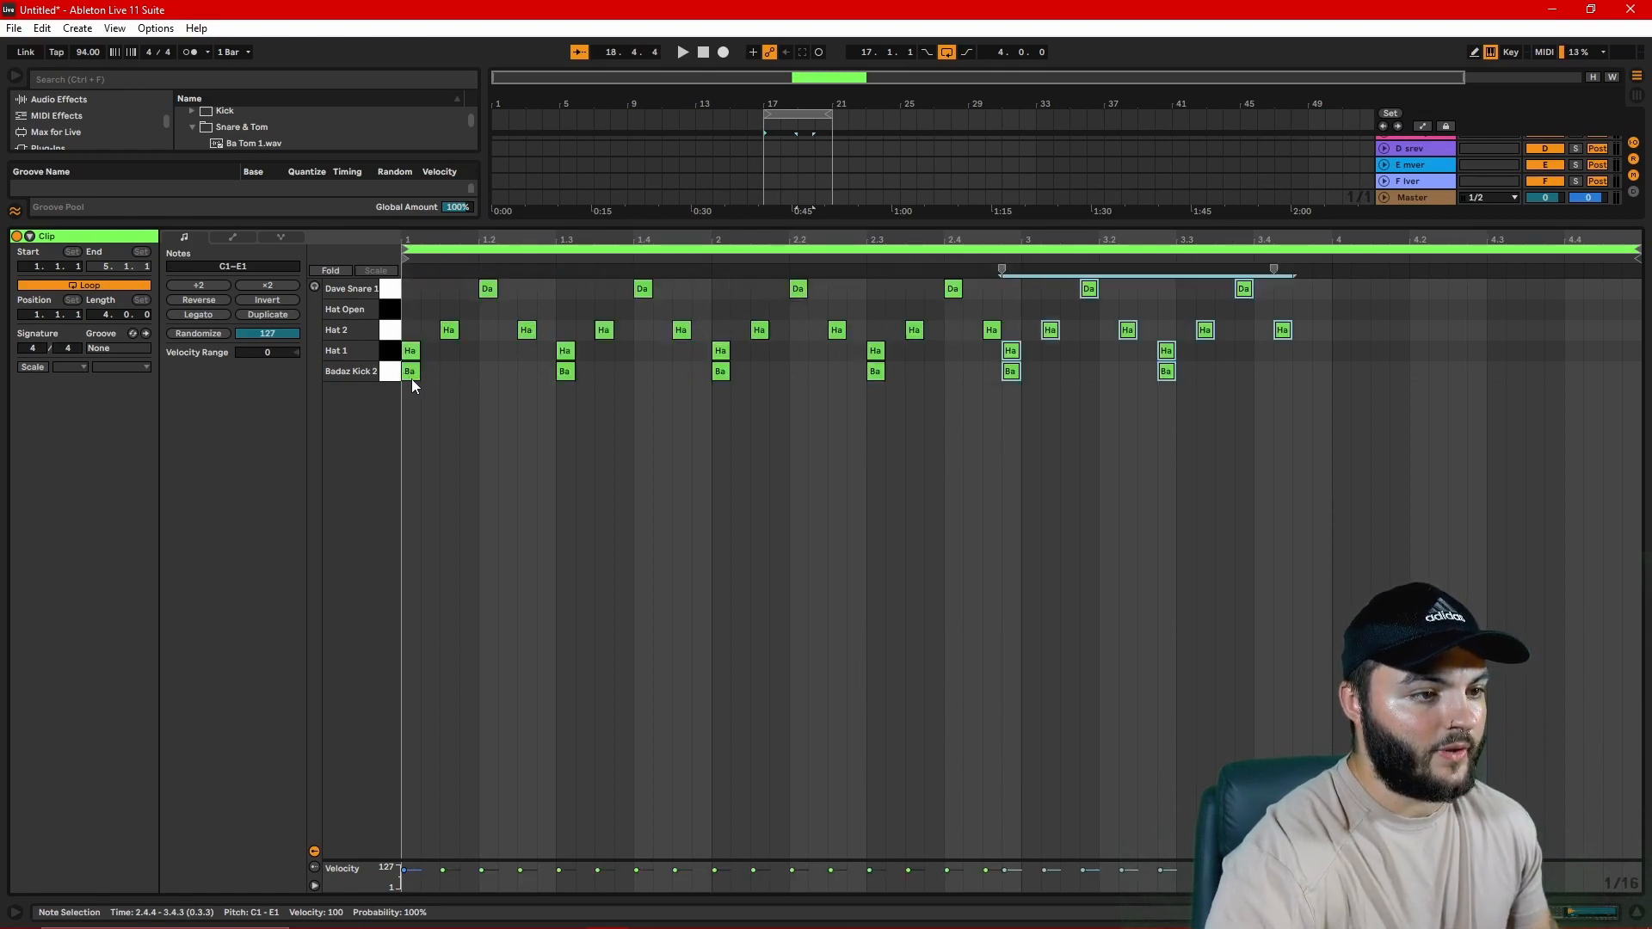
{"action": "key", "text": "Right"}
{"action": "left_click", "coordinate": [410, 307]}
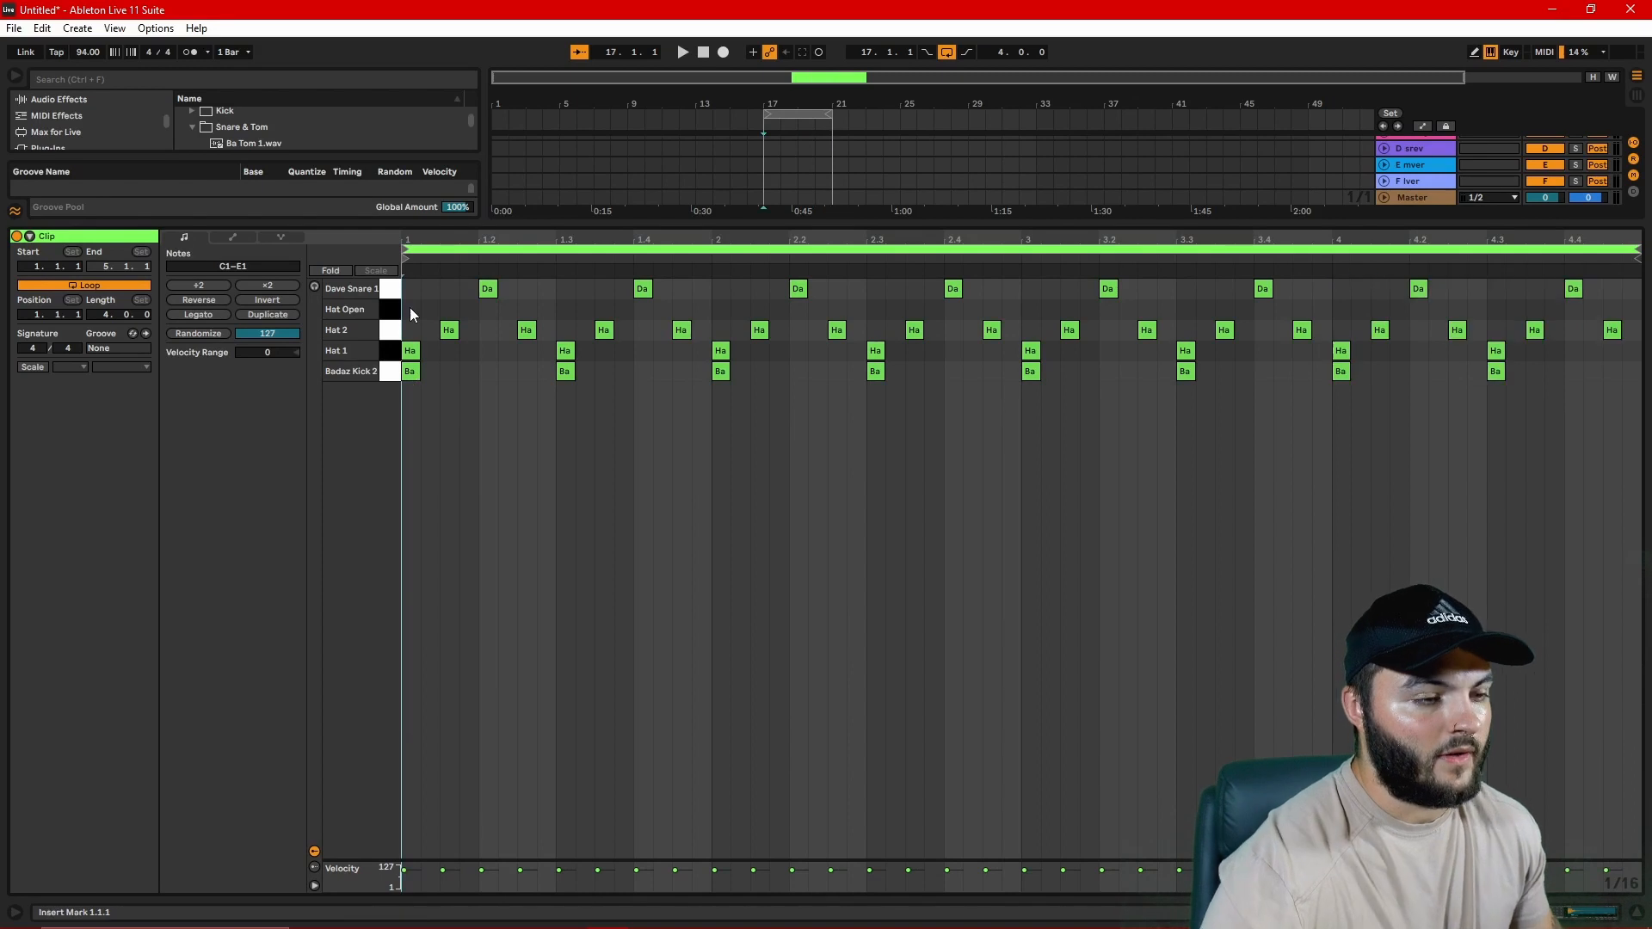
{"action": "key", "text": "space"}
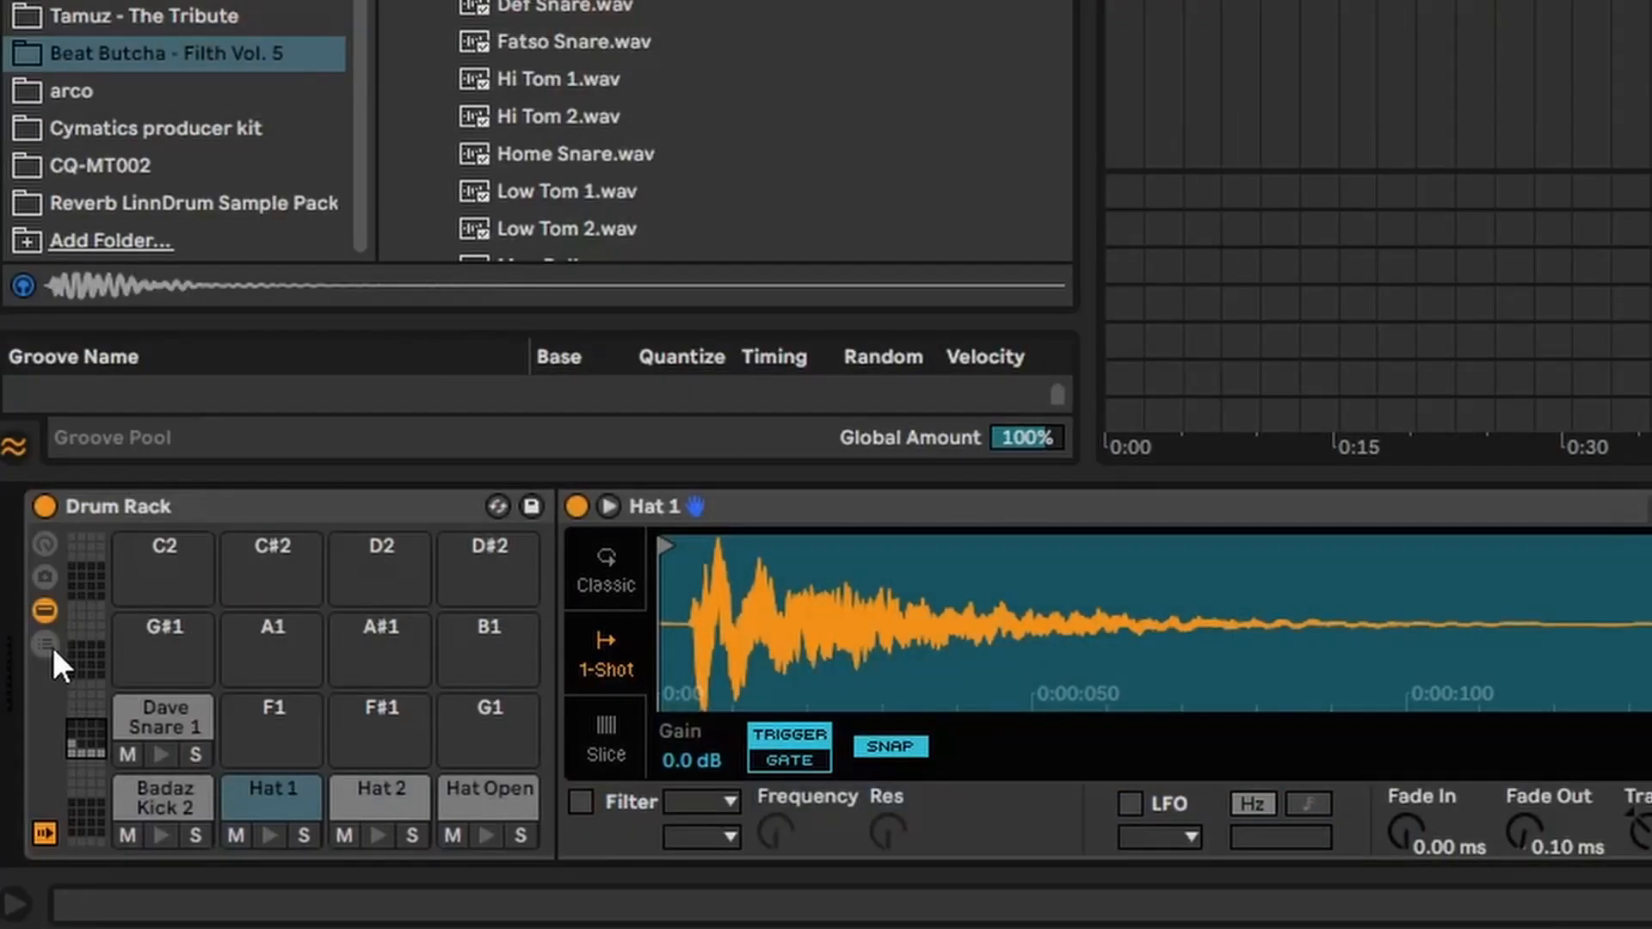
Step: Show the Drum Rack's chain list and add Auto Filter as a return chain
{"action": "left_click", "coordinate": [54, 647]}
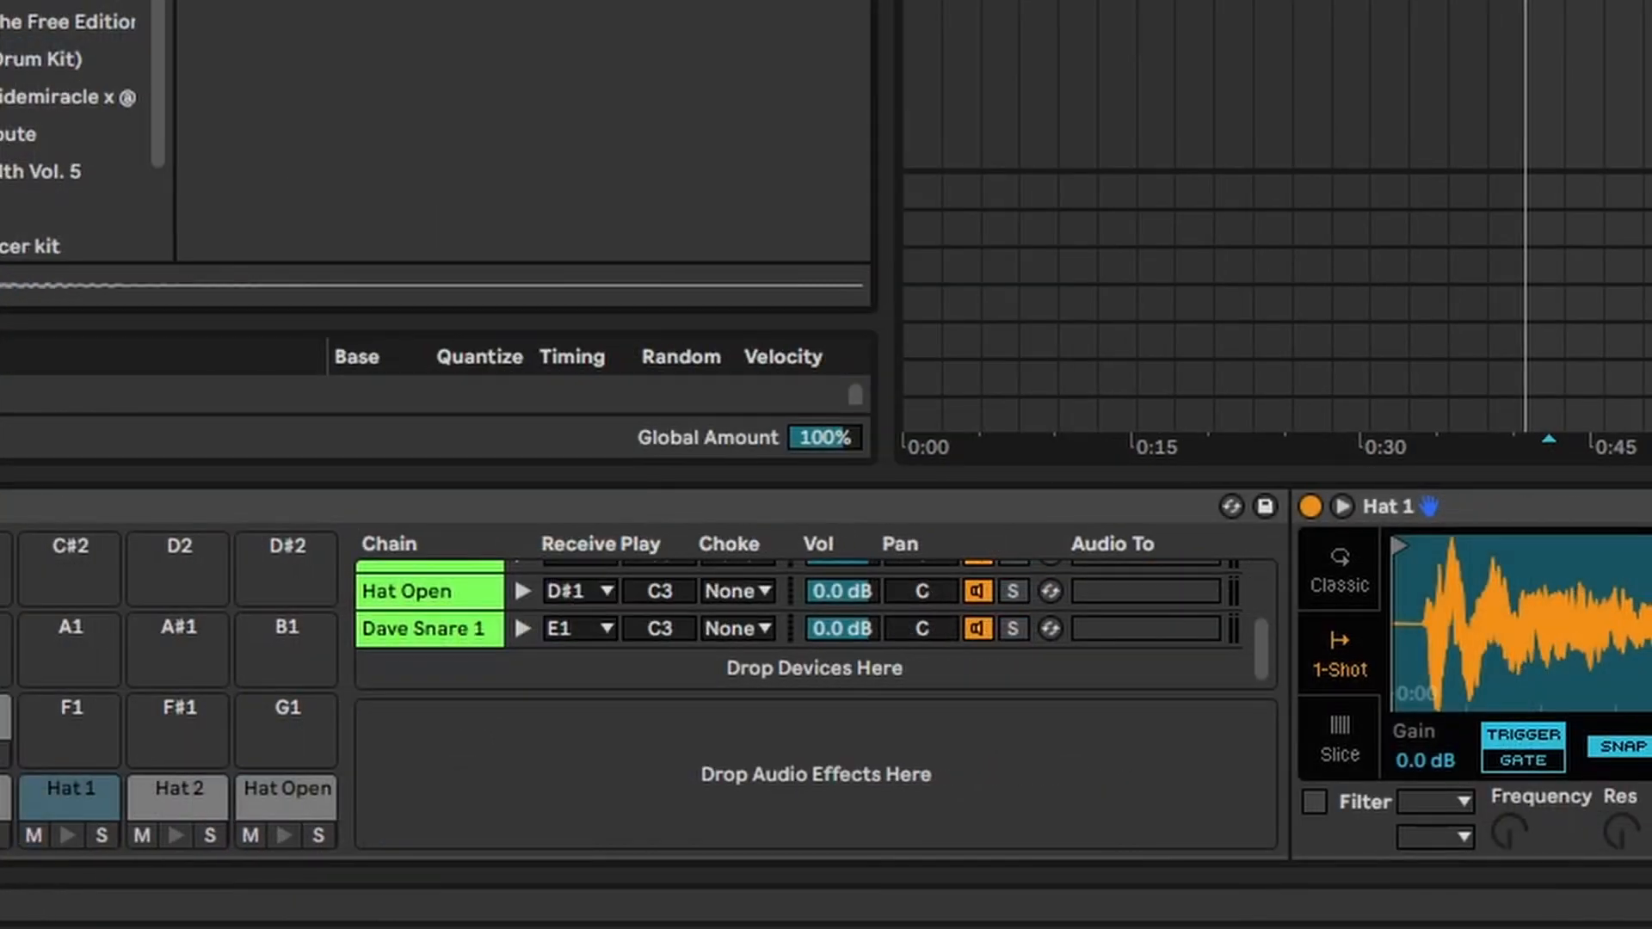
{"action": "left_click_drag", "start_coordinate": [694, 302], "coordinate": [737, 748]}
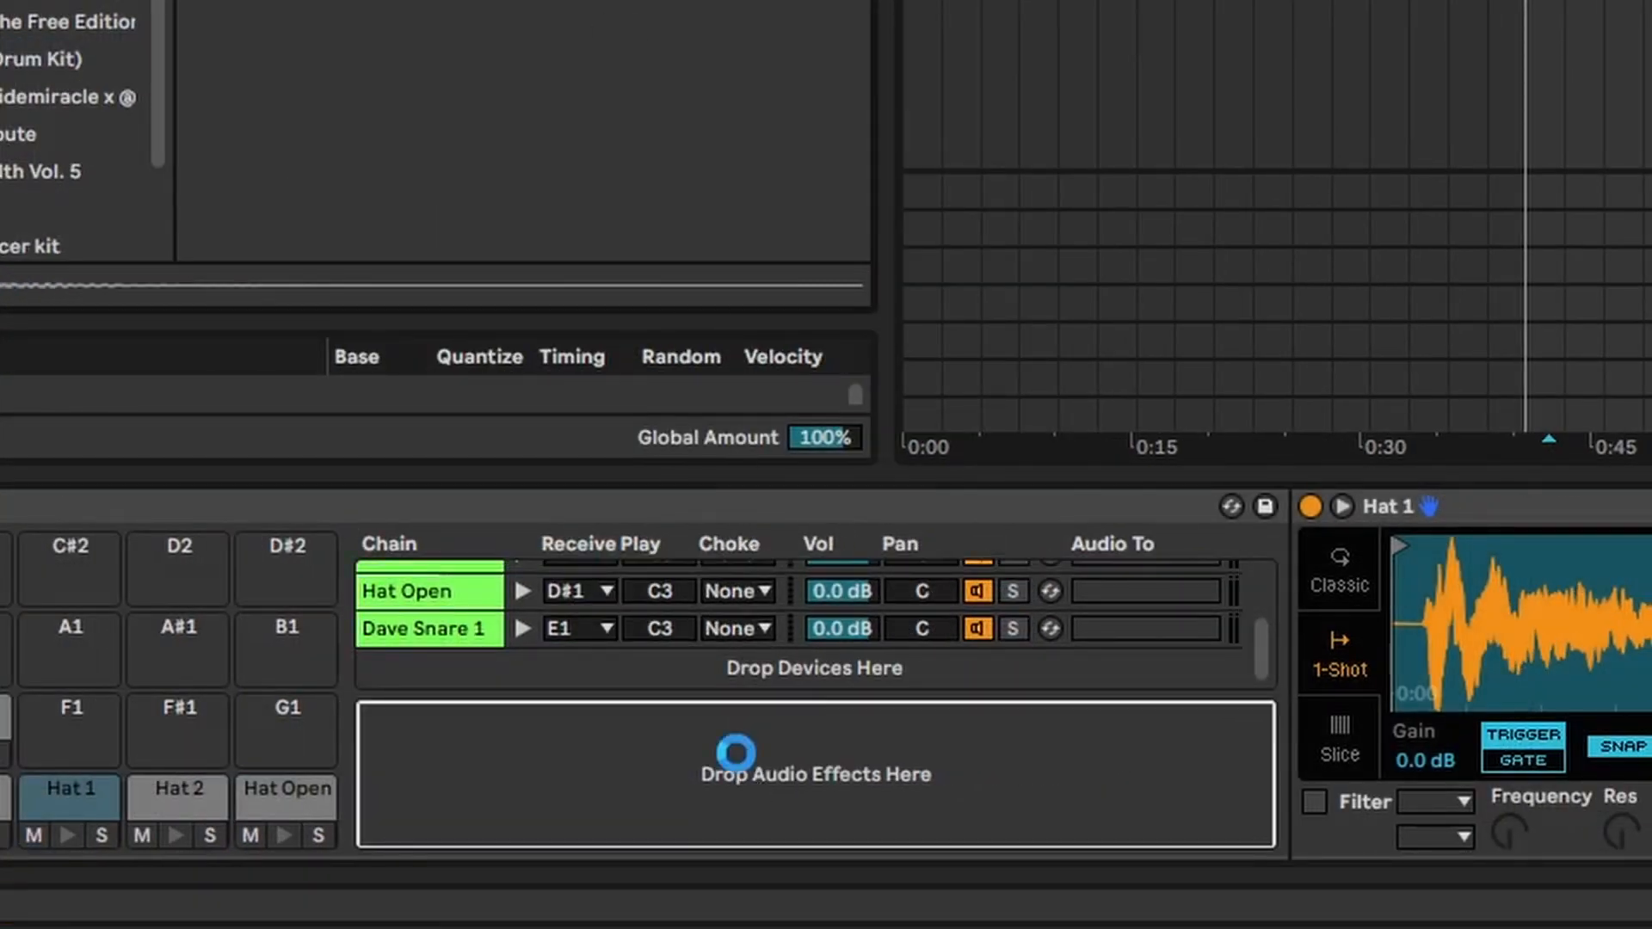
{"action": "scroll", "coordinate": [990, 632], "scroll_direction": "down", "scroll_amount": 2}
{"action": "scroll", "coordinate": [990, 632], "scroll_direction": "up", "scroll_amount": 3}
Step: Route the audio output of the Hat 1 and Hat 2 chains to the Auto Filter return chain
{"action": "left_click", "coordinate": [990, 631]}
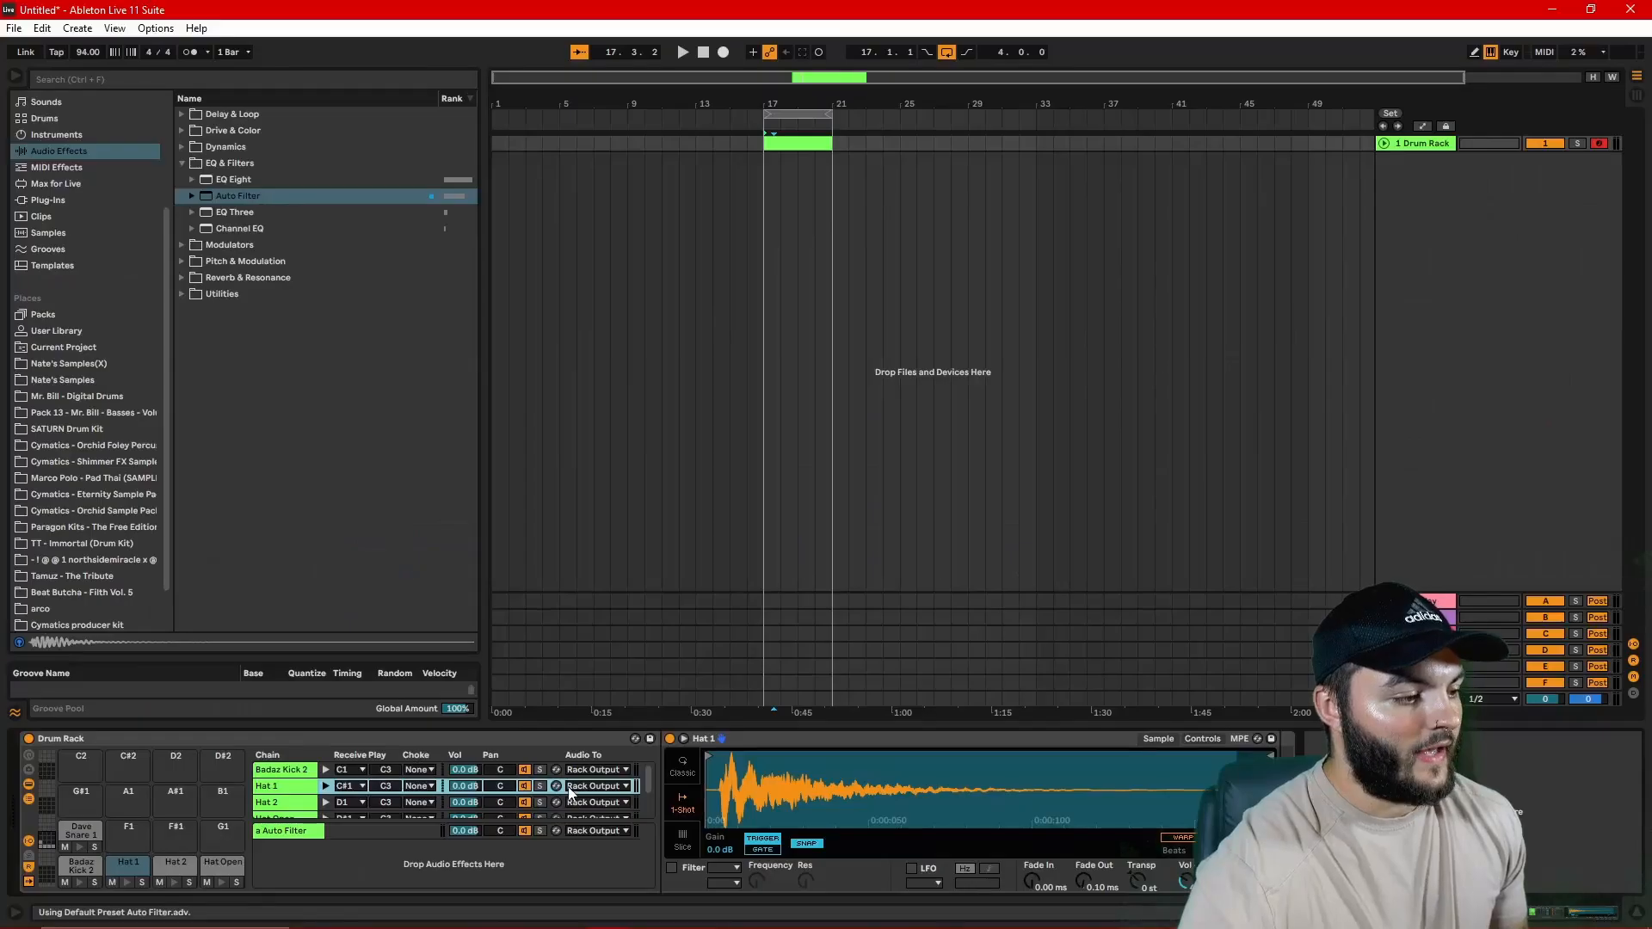
{"action": "left_click", "coordinate": [586, 786]}
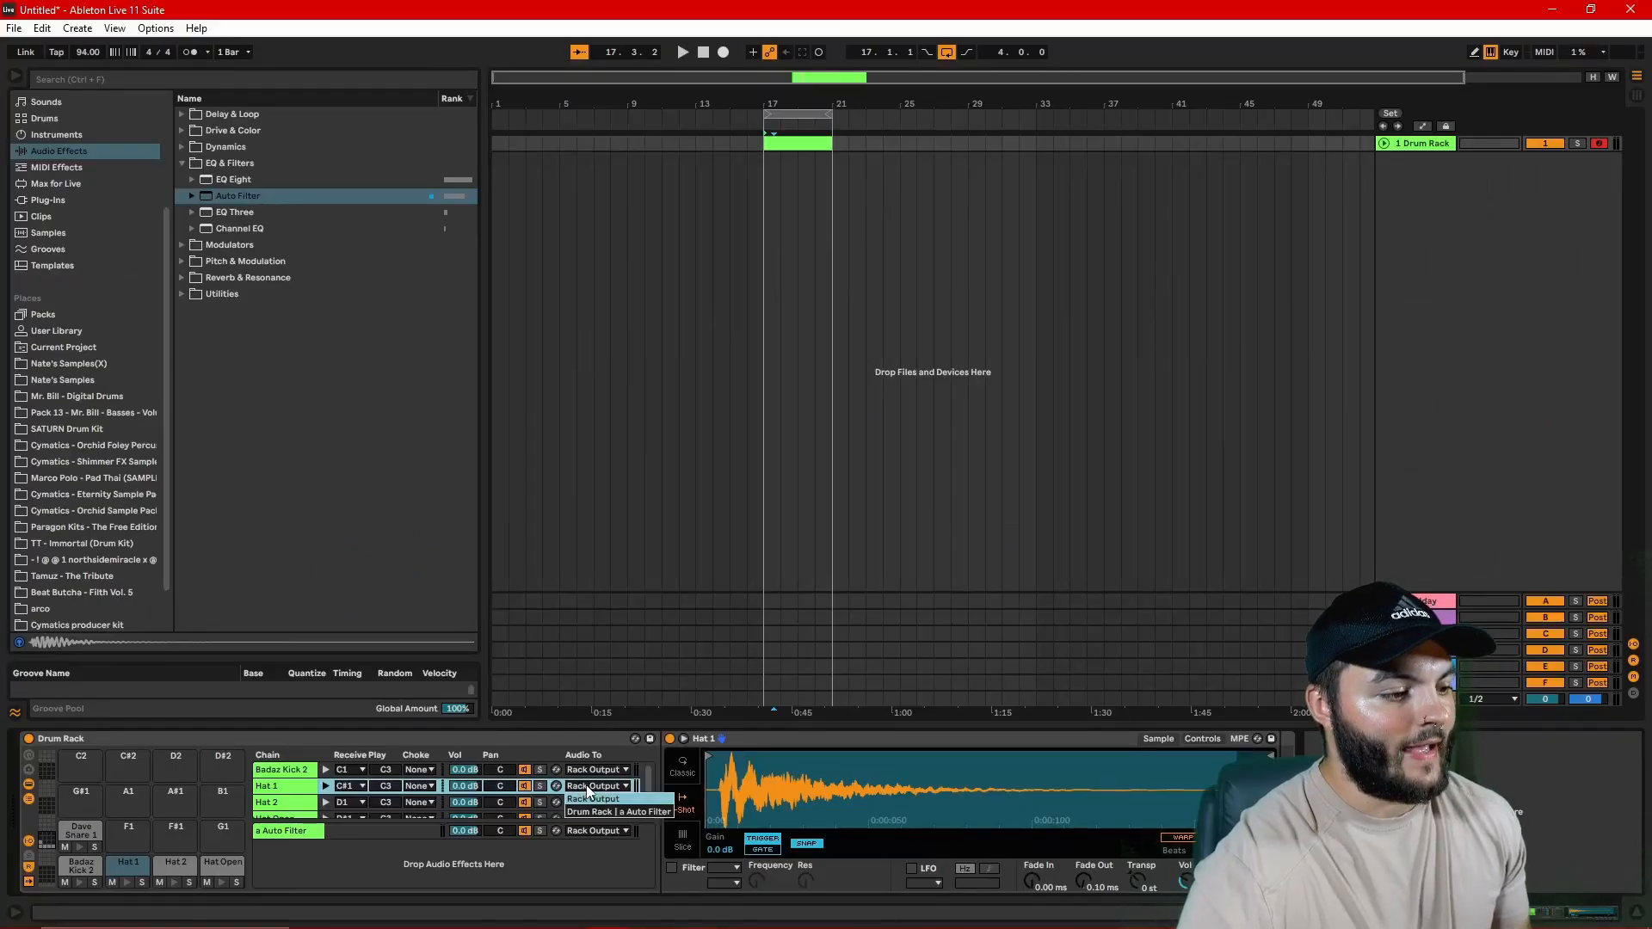
{"action": "left_click", "coordinate": [594, 812]}
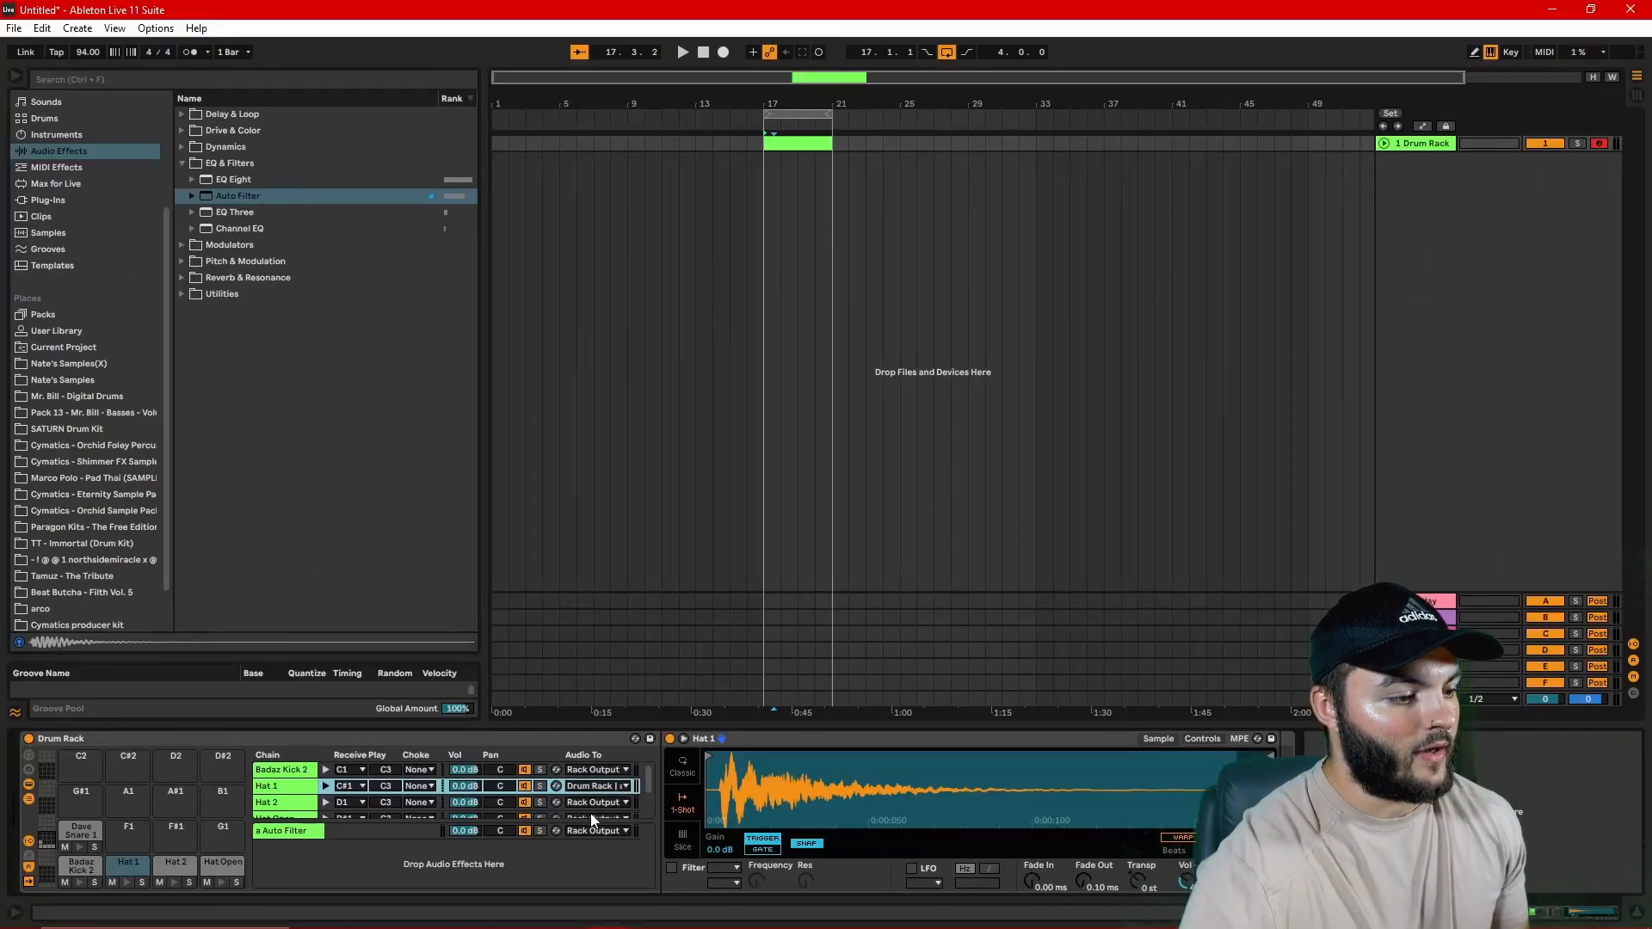
{"action": "left_click", "coordinate": [588, 803]}
{"action": "left_click", "coordinate": [591, 829]}
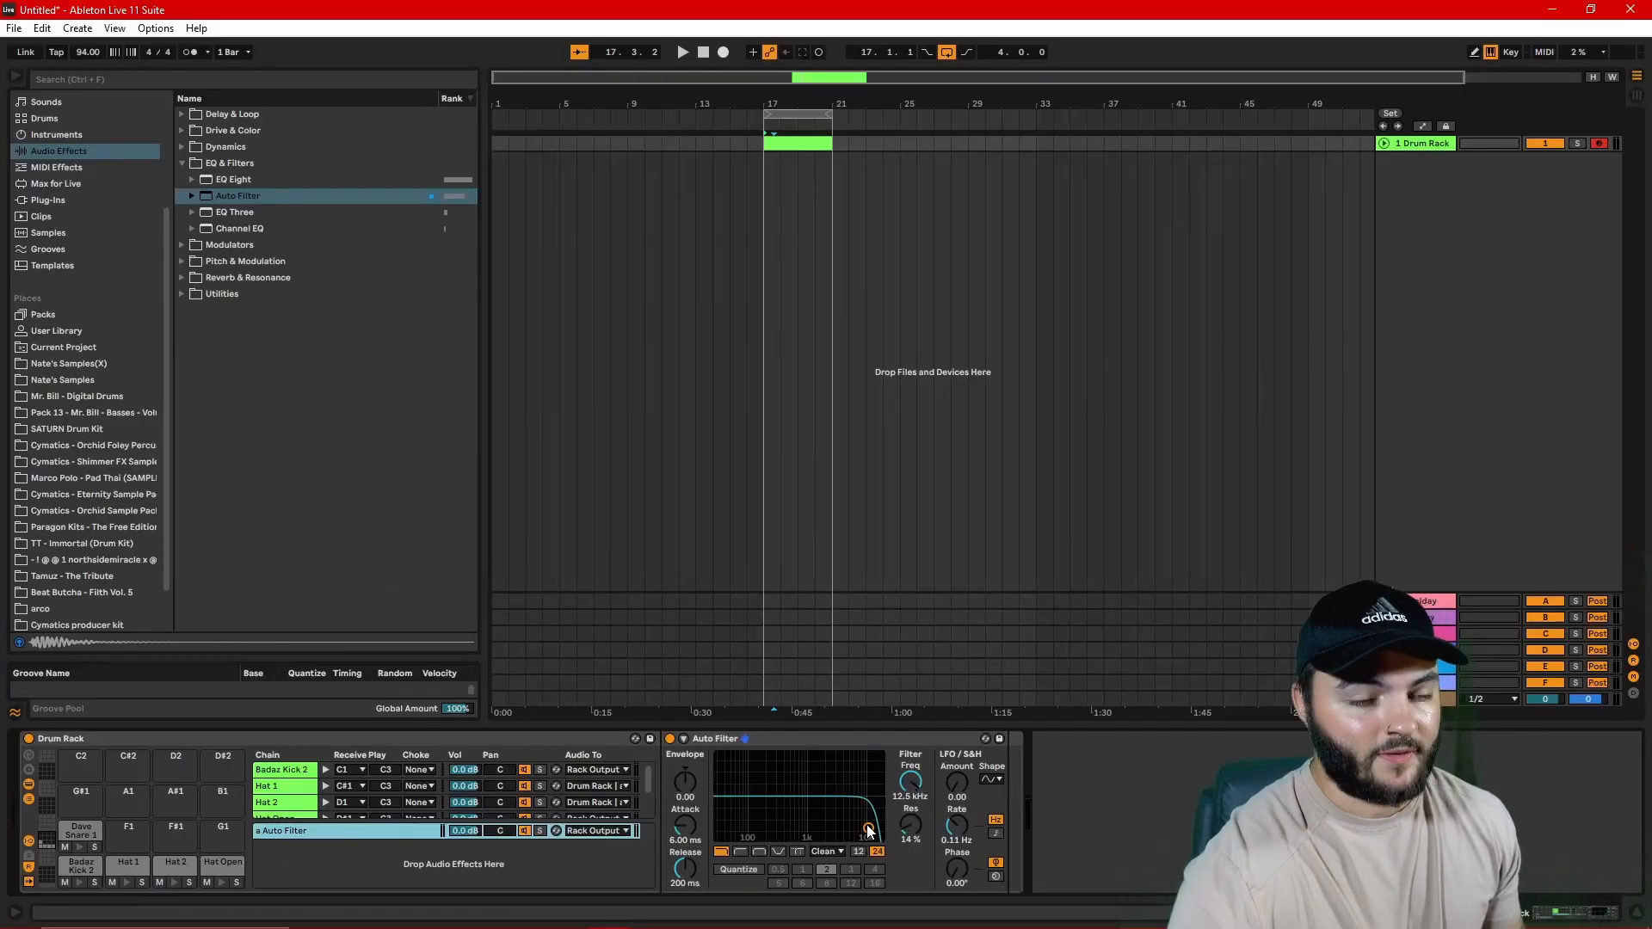
Step: Set the return's Auto Filter to a high-pass at about 291 Hz, lower the return volume to -6.0 dB and play the beat
{"action": "key", "text": "space"}
{"action": "mouse_move", "coordinate": [867, 830]}
{"action": "left_mouse_down"}
{"action": "mouse_move", "coordinate": [764, 819]}
{"action": "mouse_move", "coordinate": [859, 828]}
{"action": "left_mouse_up"}
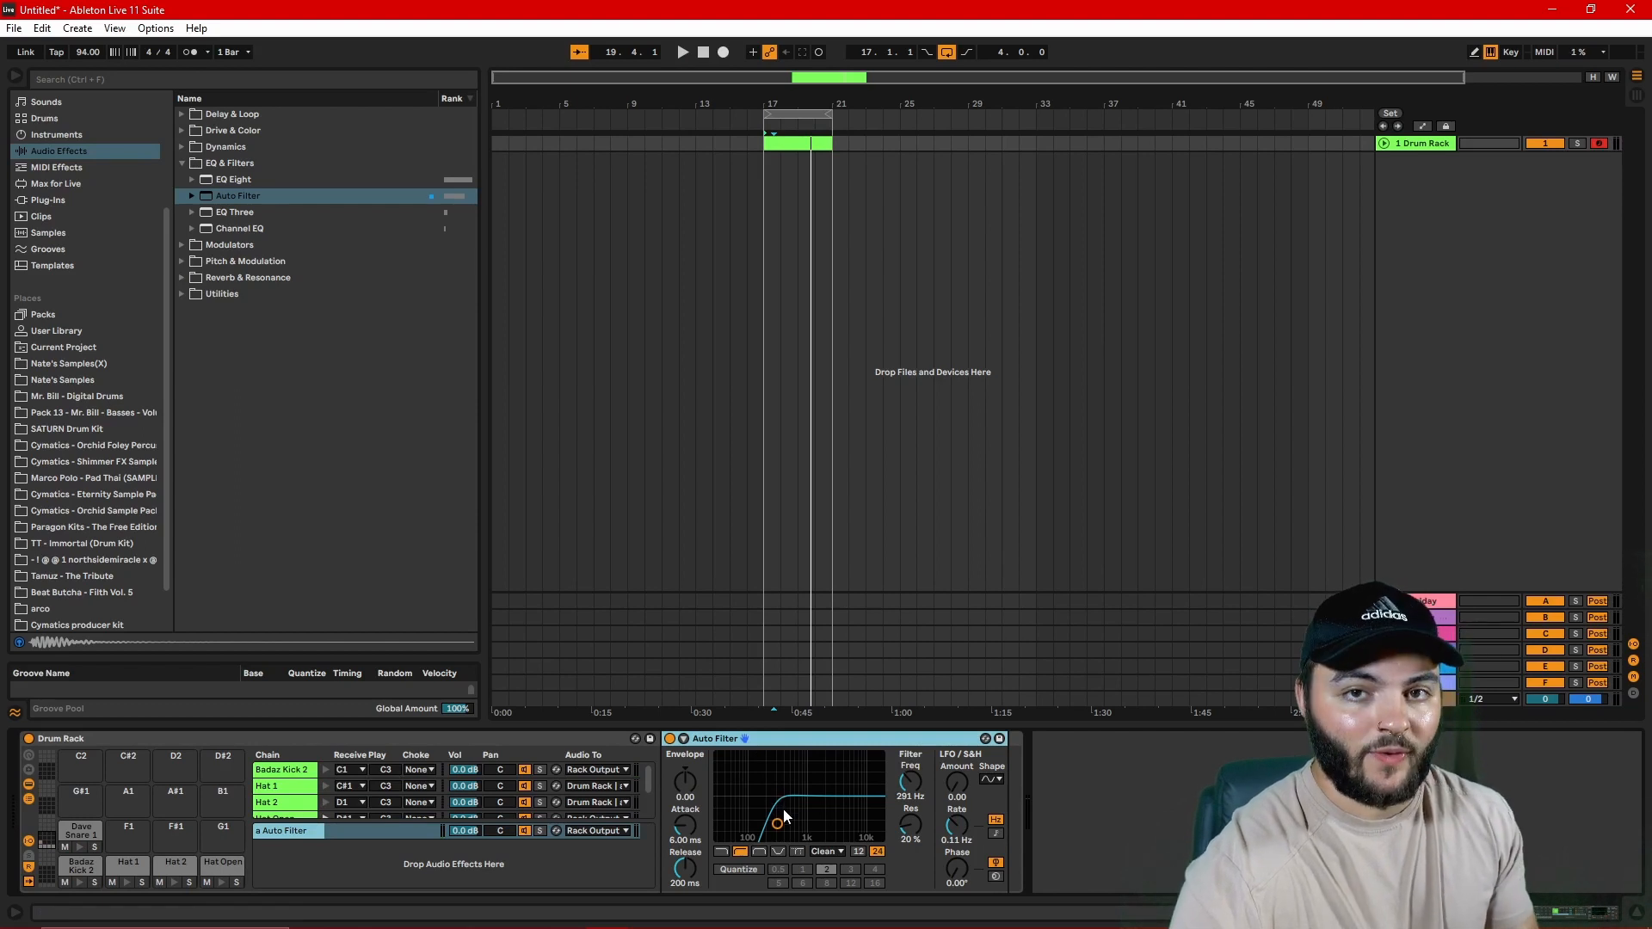
{"action": "left_click", "coordinate": [464, 831]}
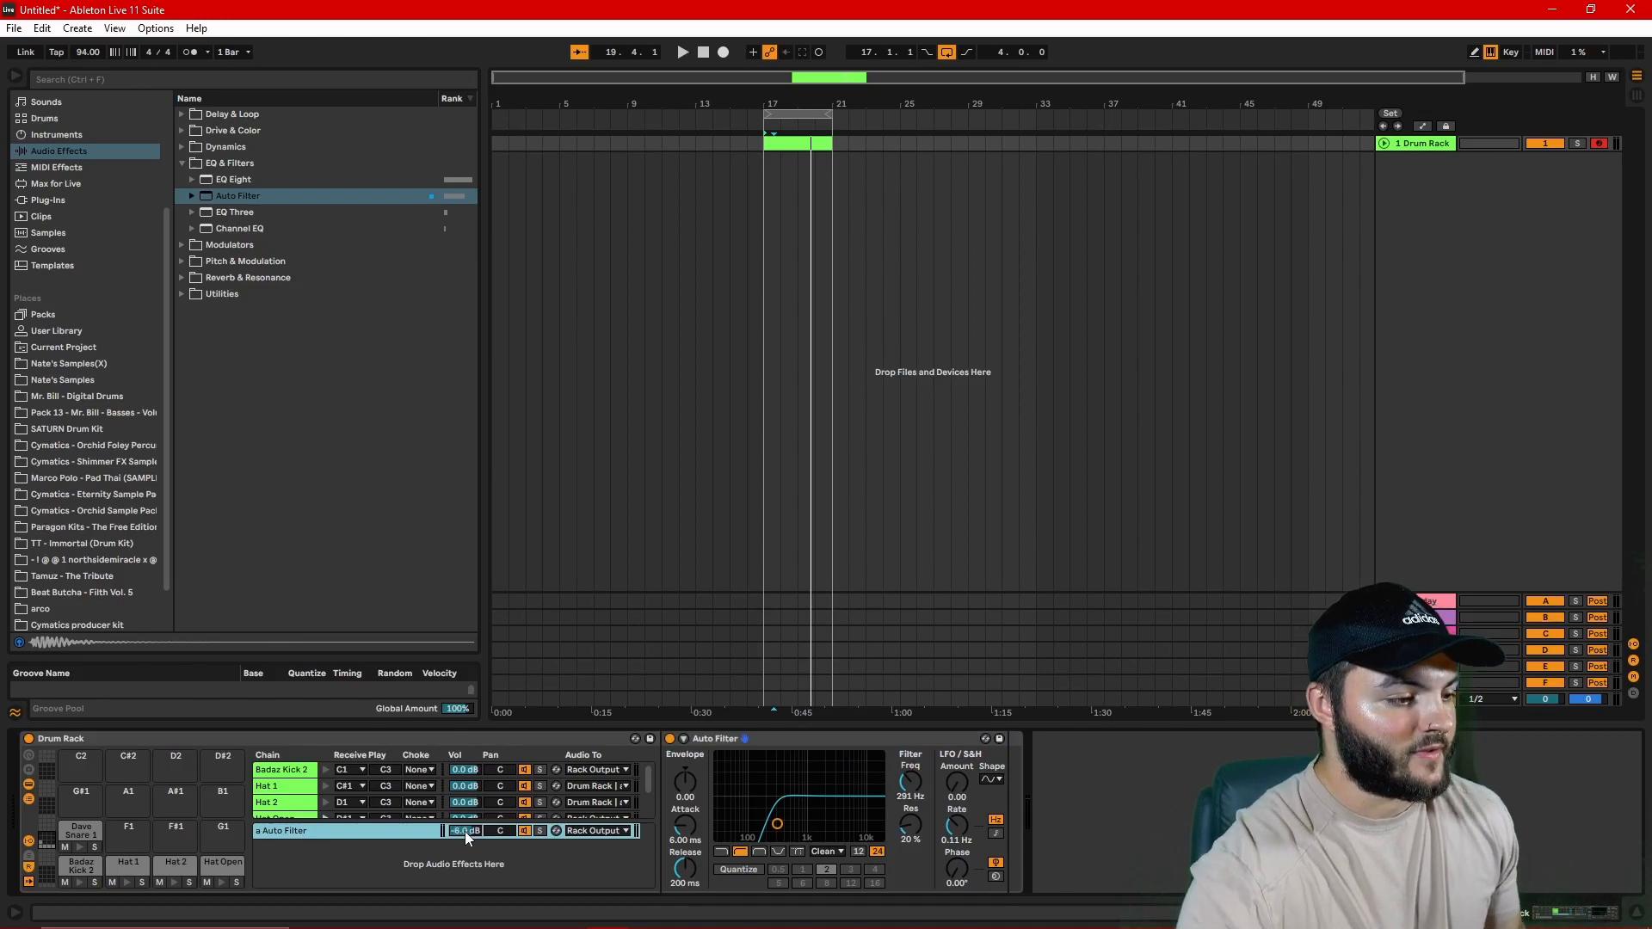
{"action": "left_click", "coordinate": [762, 172]}
{"action": "key", "text": "space"}
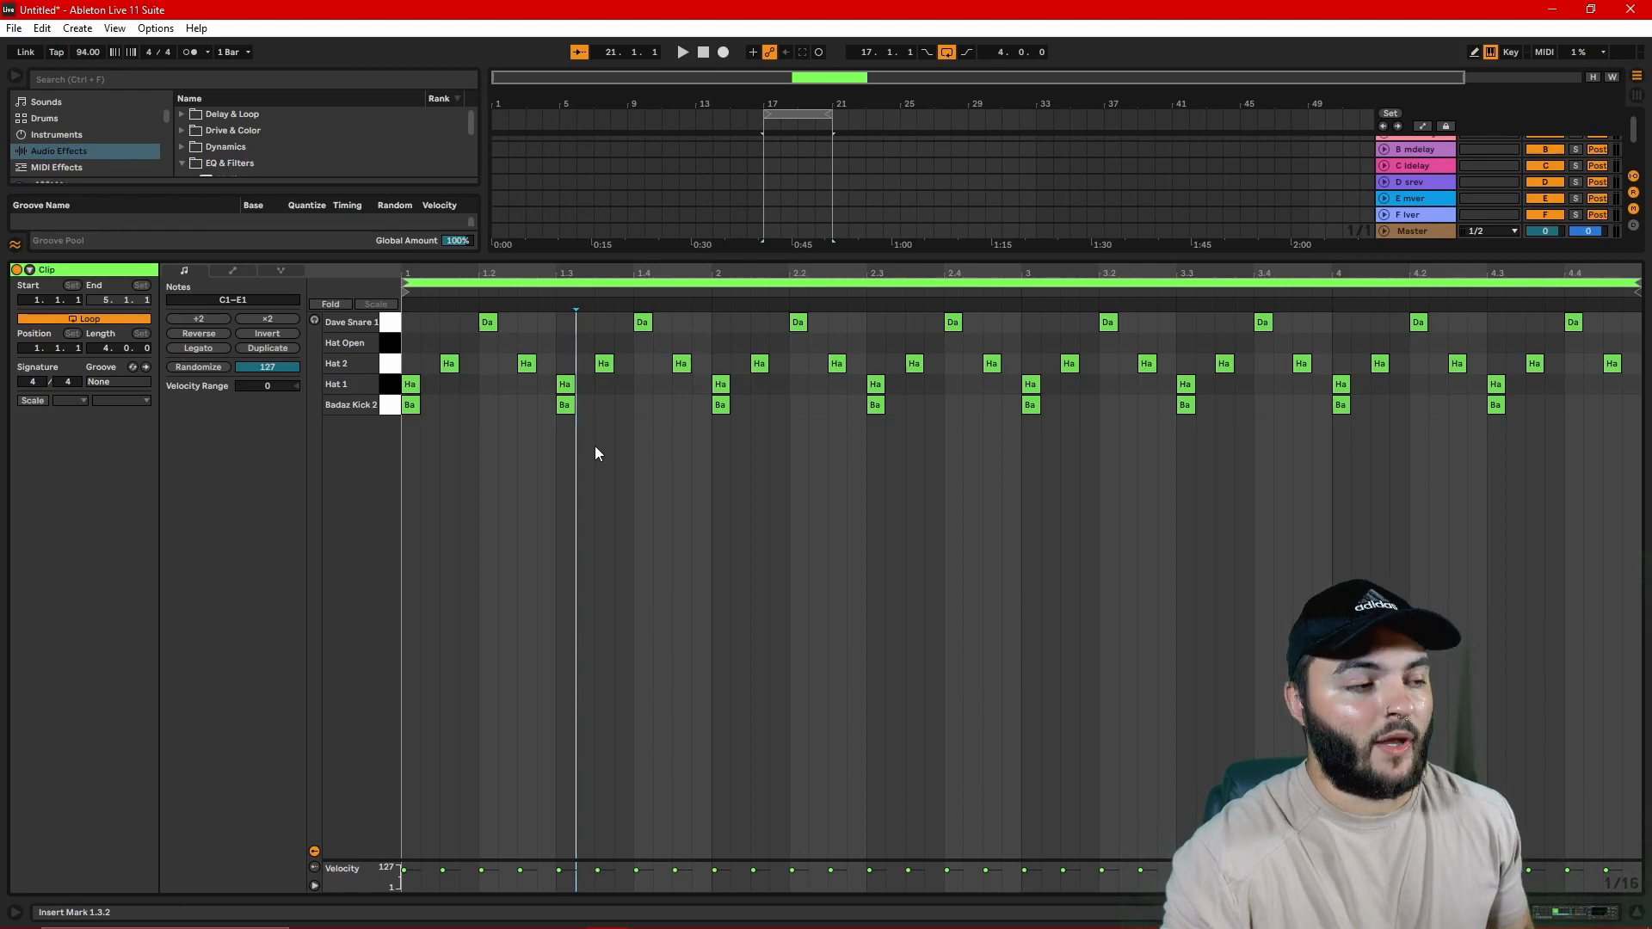
Step: Replace the first bar's Badaz Kick 2 note at 1.3 with notes at 1.2.3 and 1.3.3, and play the pattern
{"action": "left_click", "coordinate": [569, 408]}
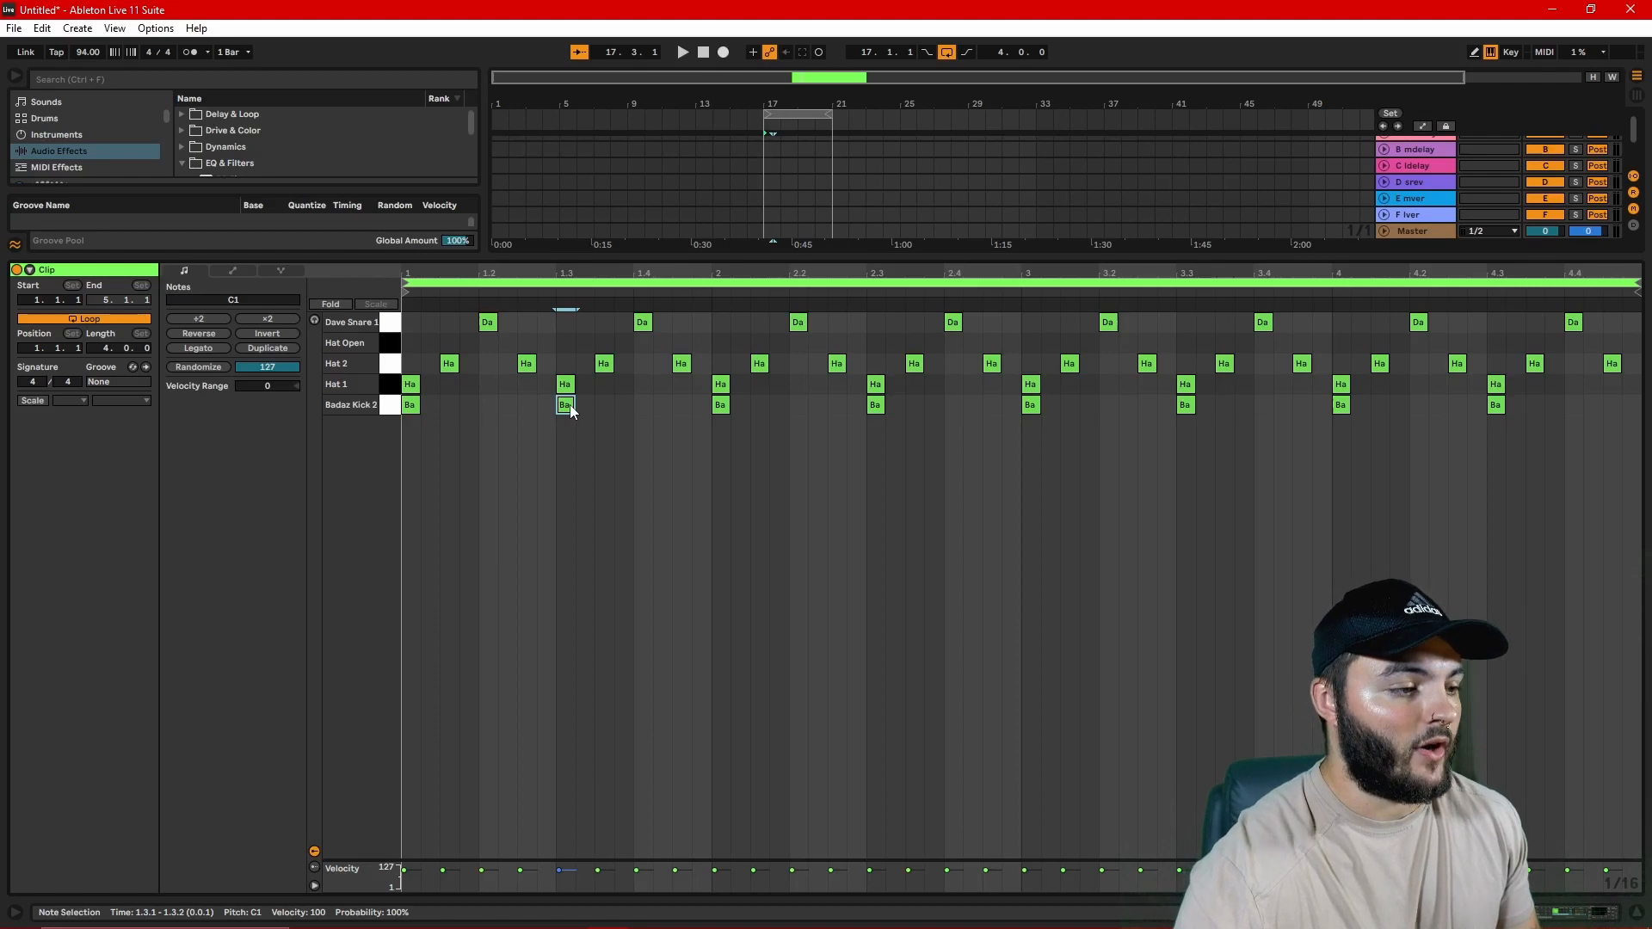
{"action": "key", "text": "b"}
{"action": "left_click", "coordinate": [604, 407]}
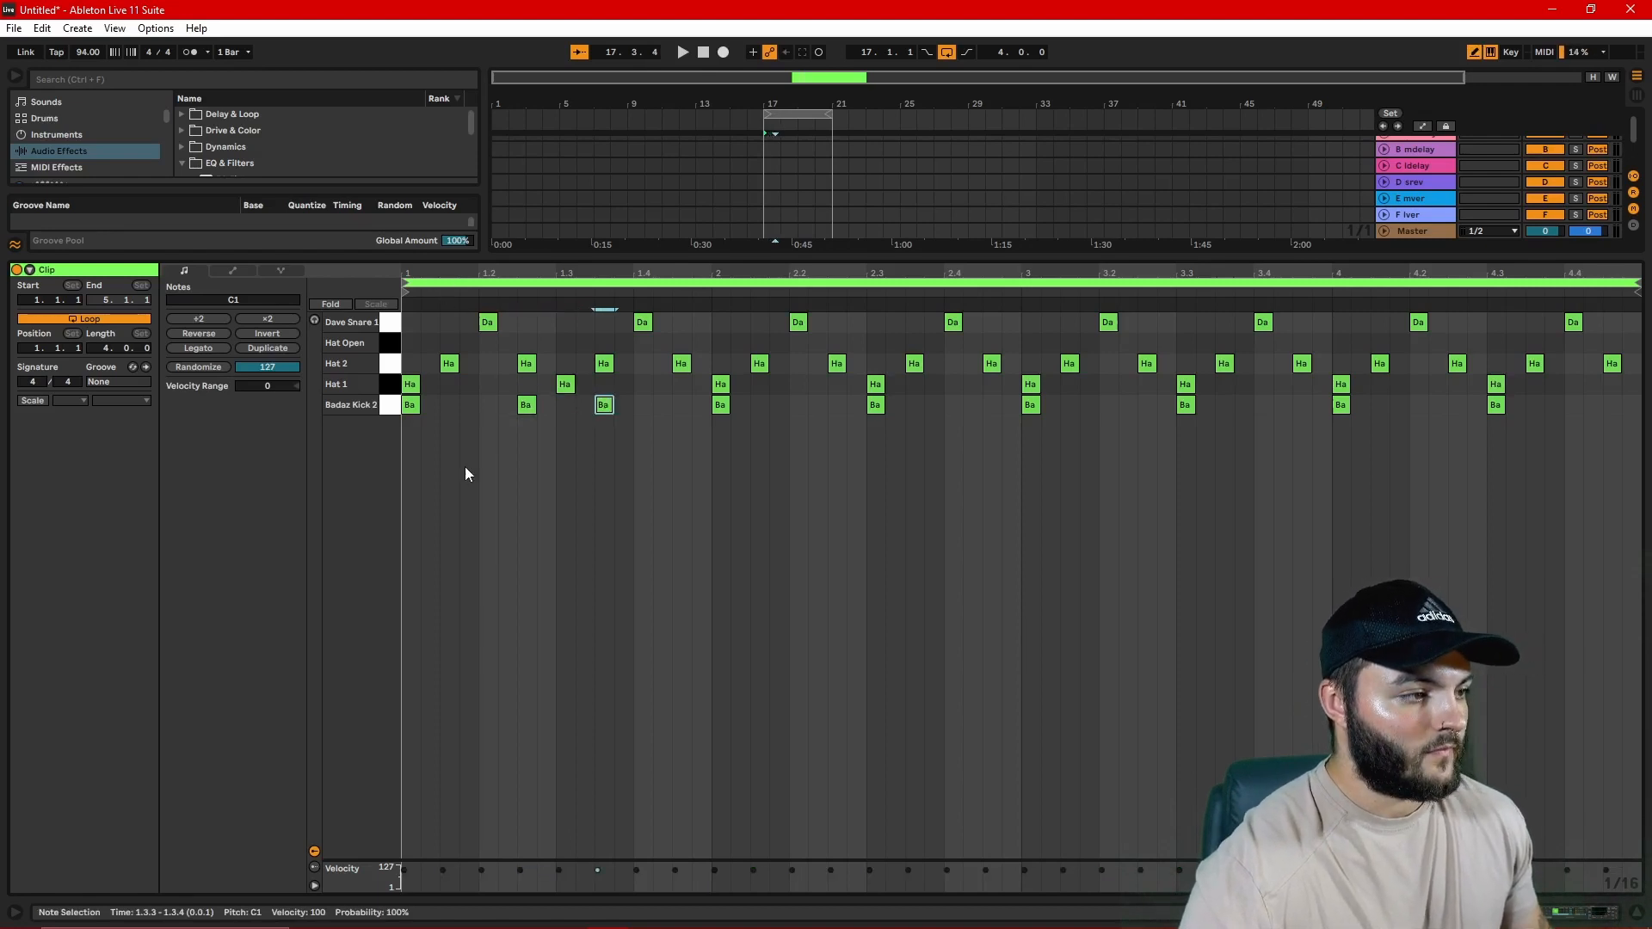
{"action": "key", "text": "space"}
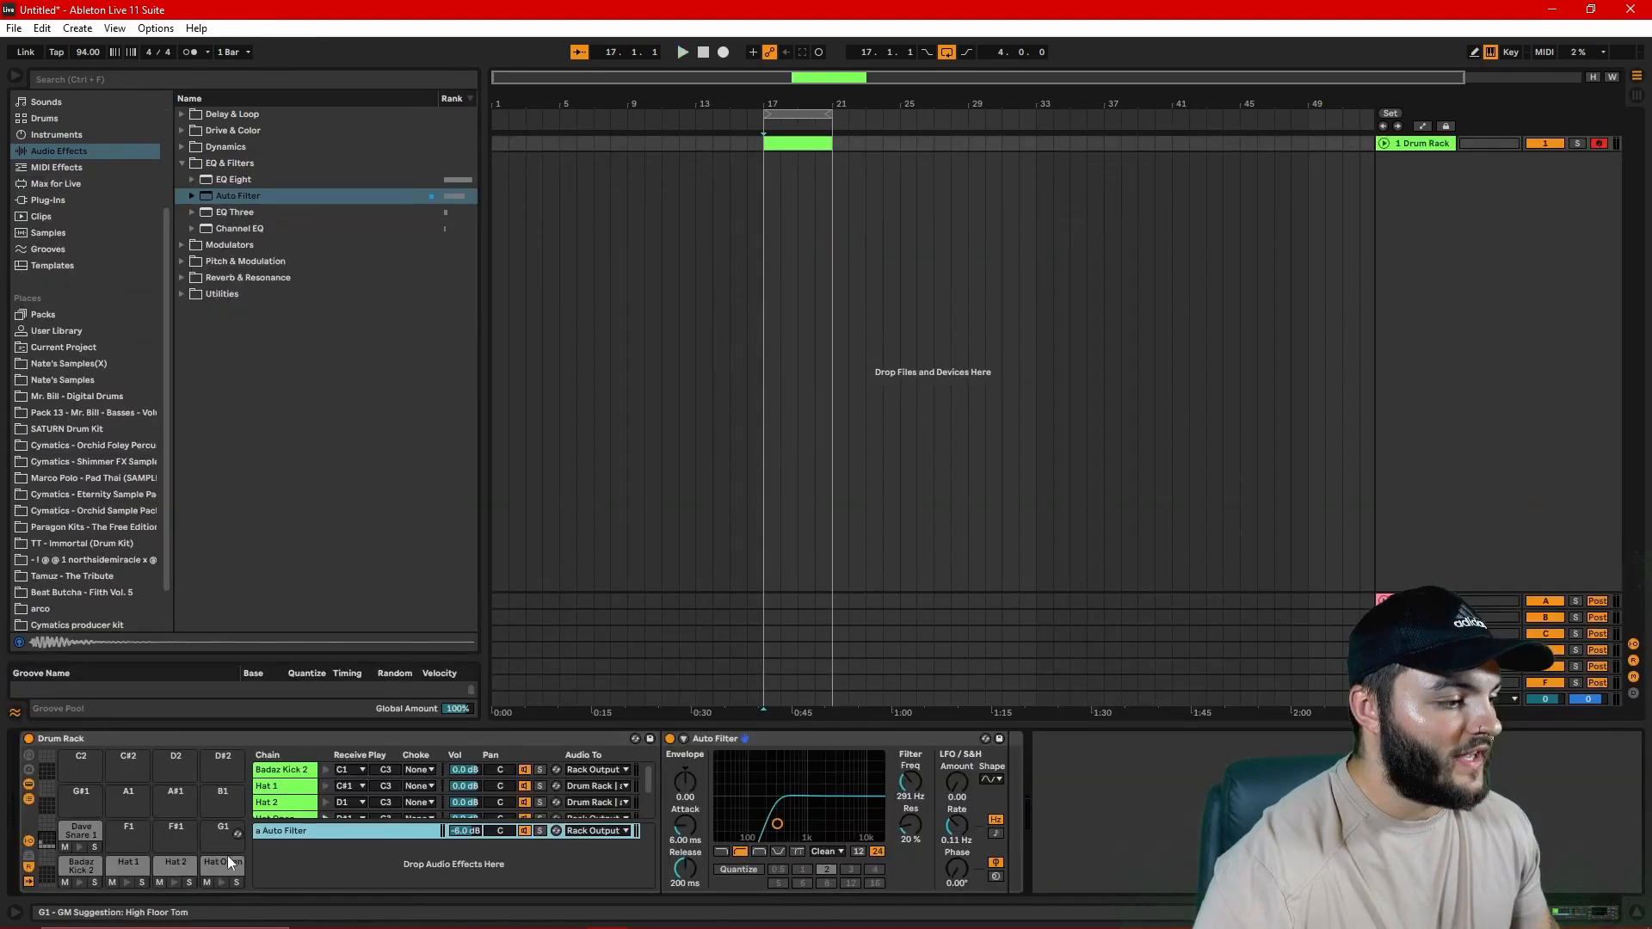
Step: Route the Hat Open chain's audio output to the Auto Filter return chain and play back the beat
{"action": "left_click", "coordinate": [225, 862]}
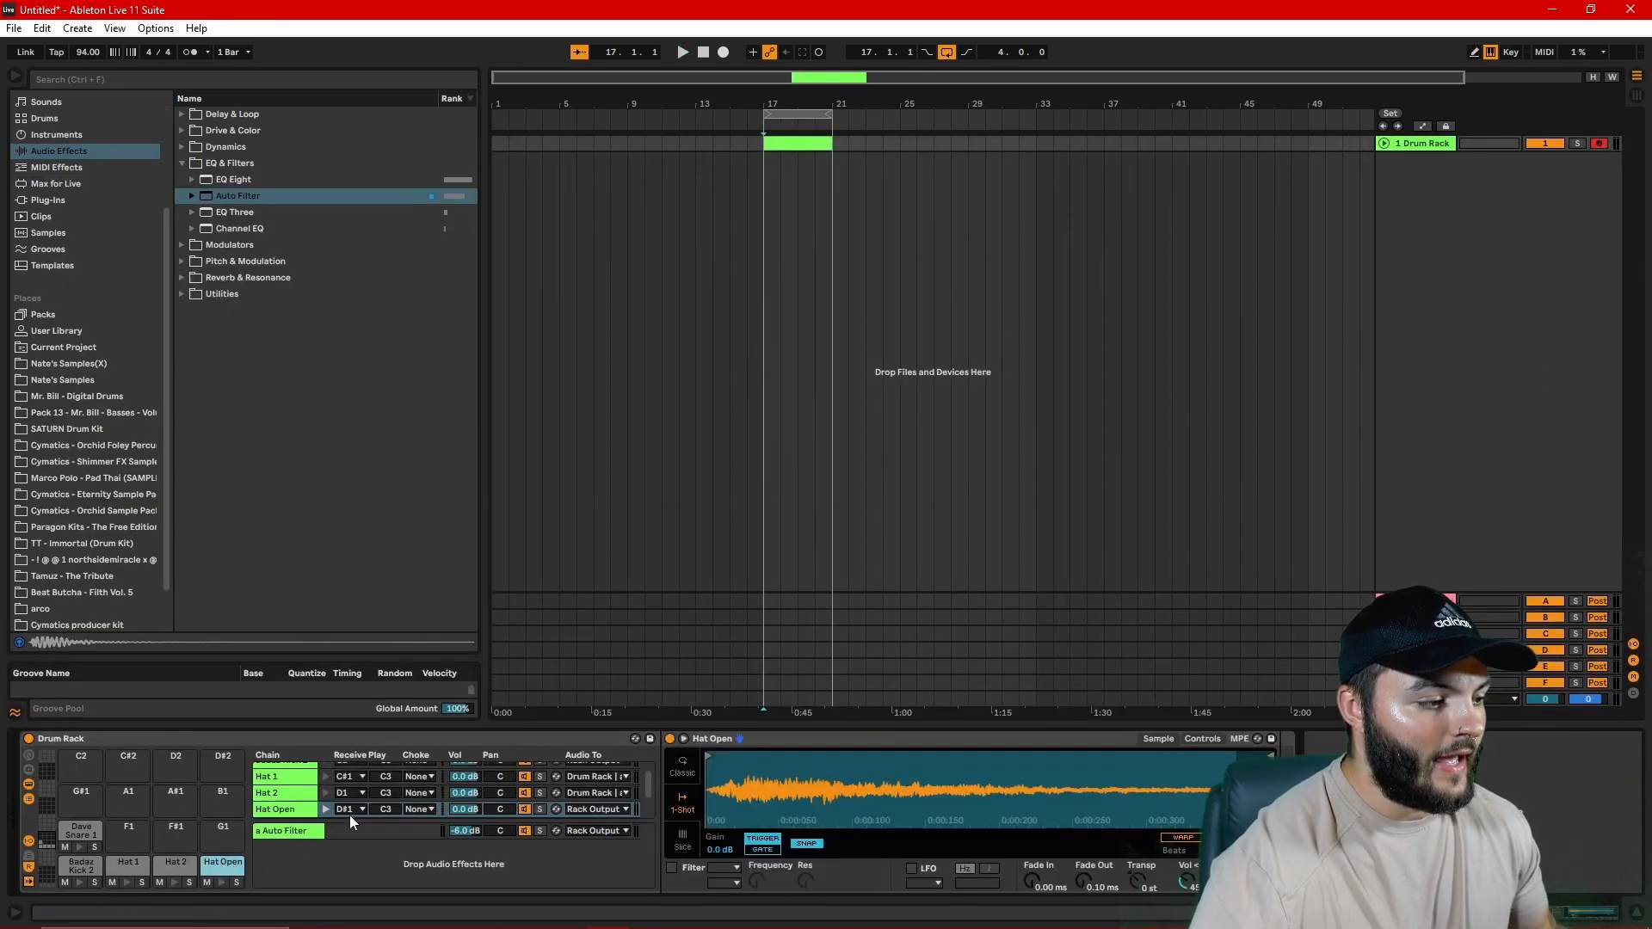
{"action": "left_click", "coordinate": [628, 811]}
{"action": "left_click", "coordinate": [628, 839]}
{"action": "key", "text": "space"}
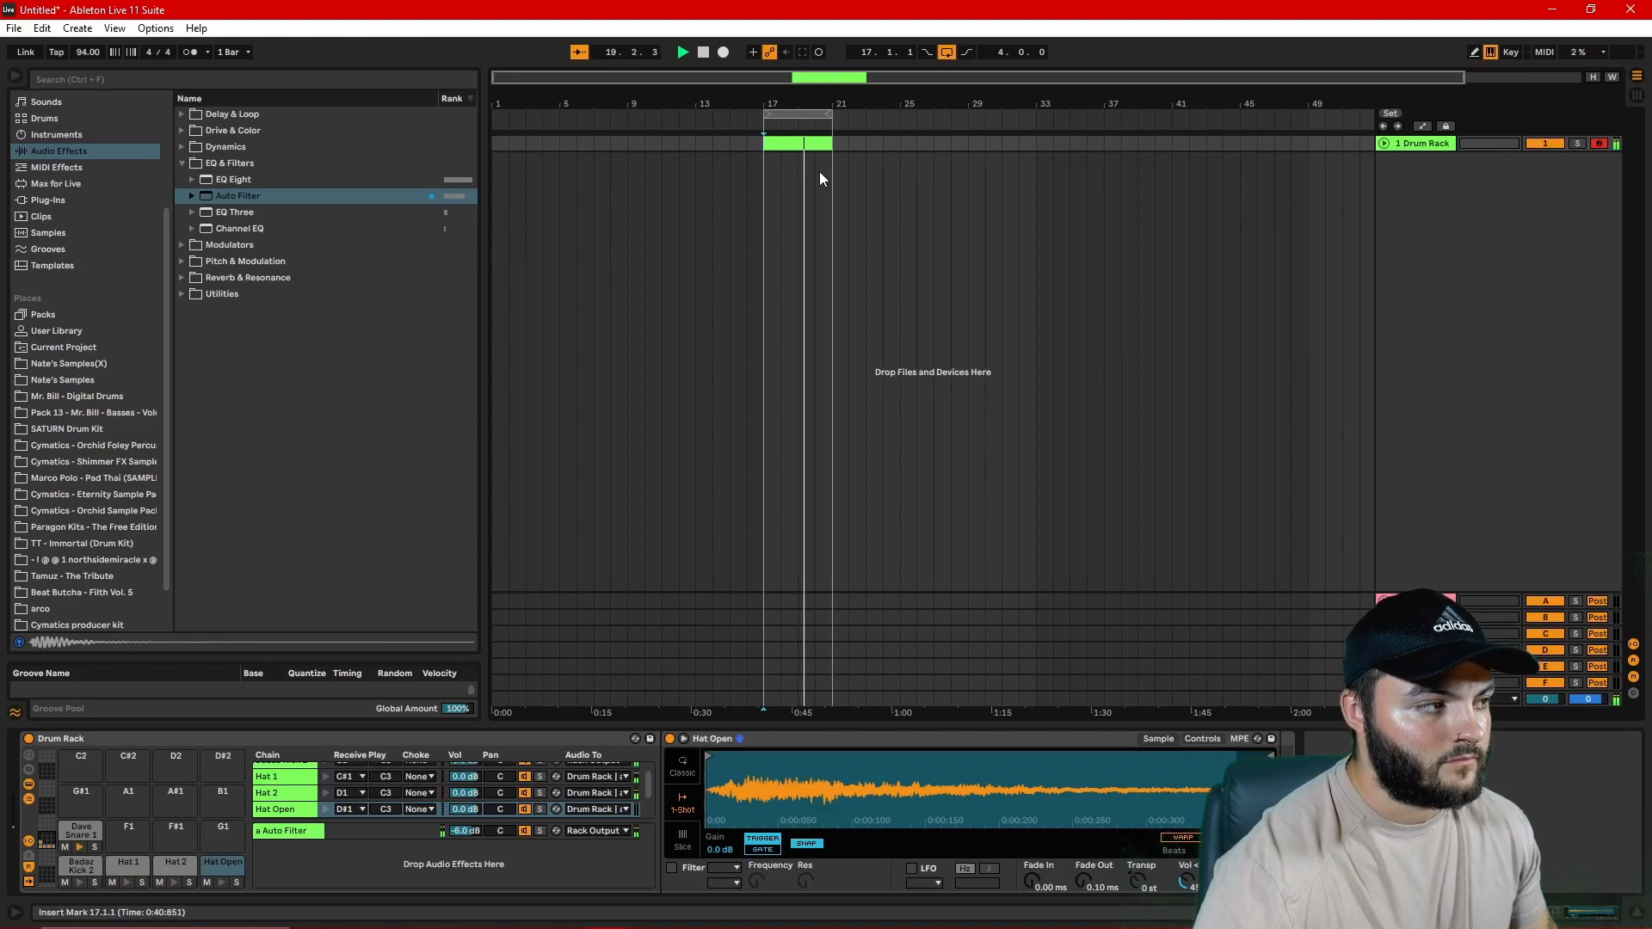
{"action": "key", "text": "space"}
Step: Assign the Hat 1, Hat 2 and Hat Open chains to choke group 16
{"action": "scroll", "coordinate": [416, 770], "scroll_direction": "up", "scroll_amount": 1}
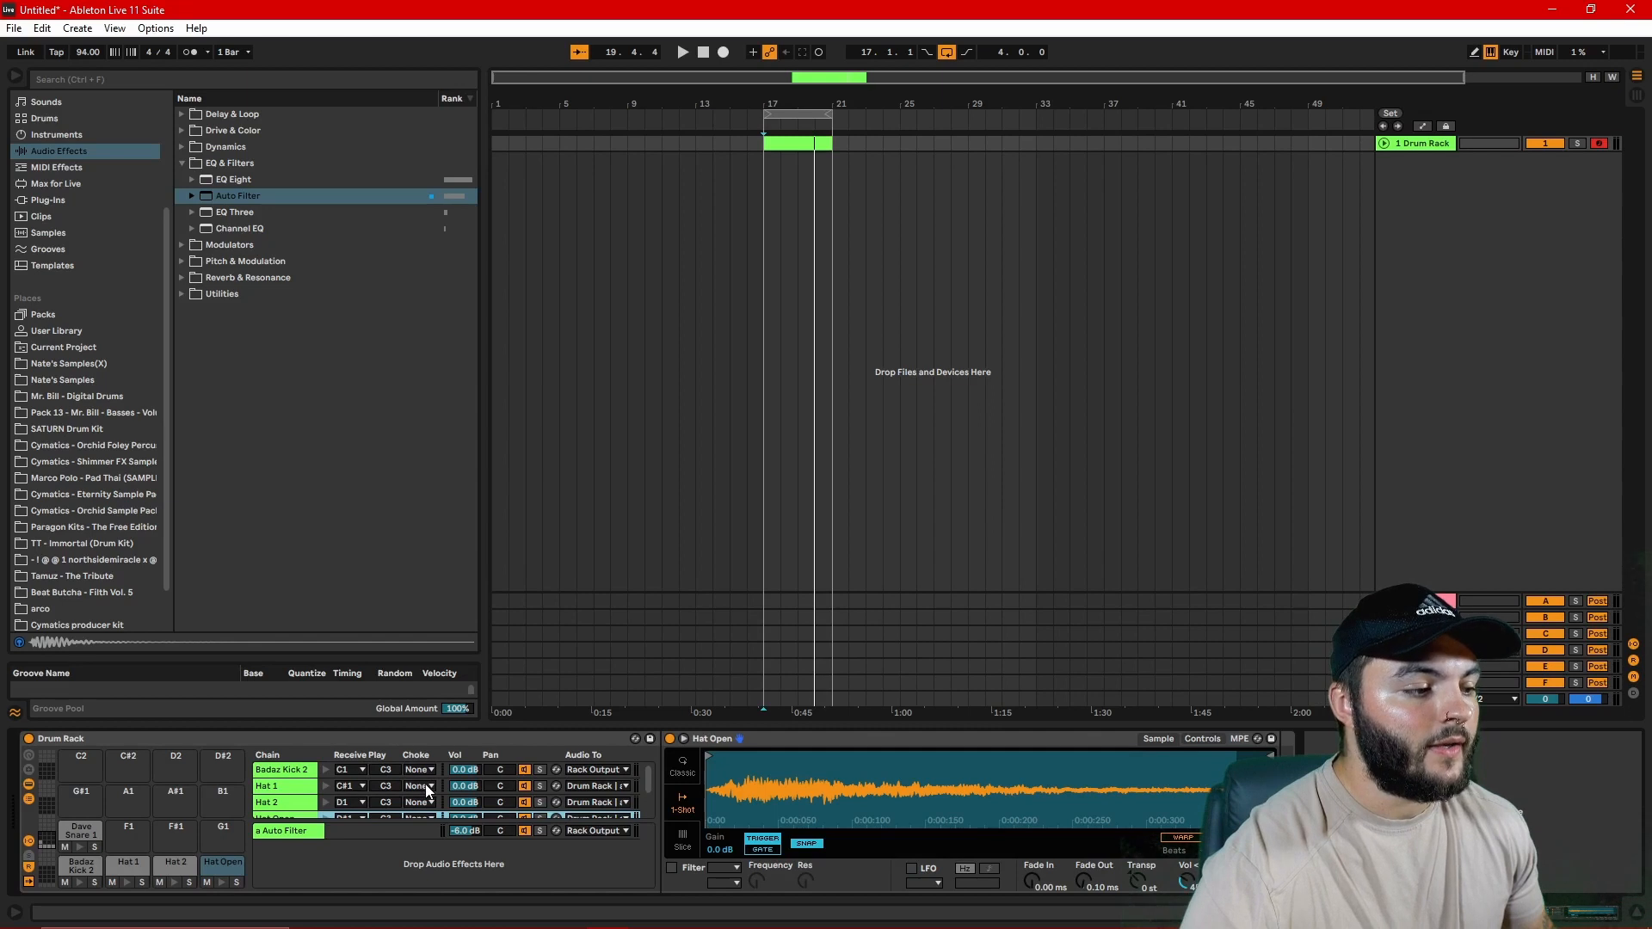
{"action": "left_click", "coordinate": [427, 787]}
{"action": "left_click", "coordinate": [421, 786]}
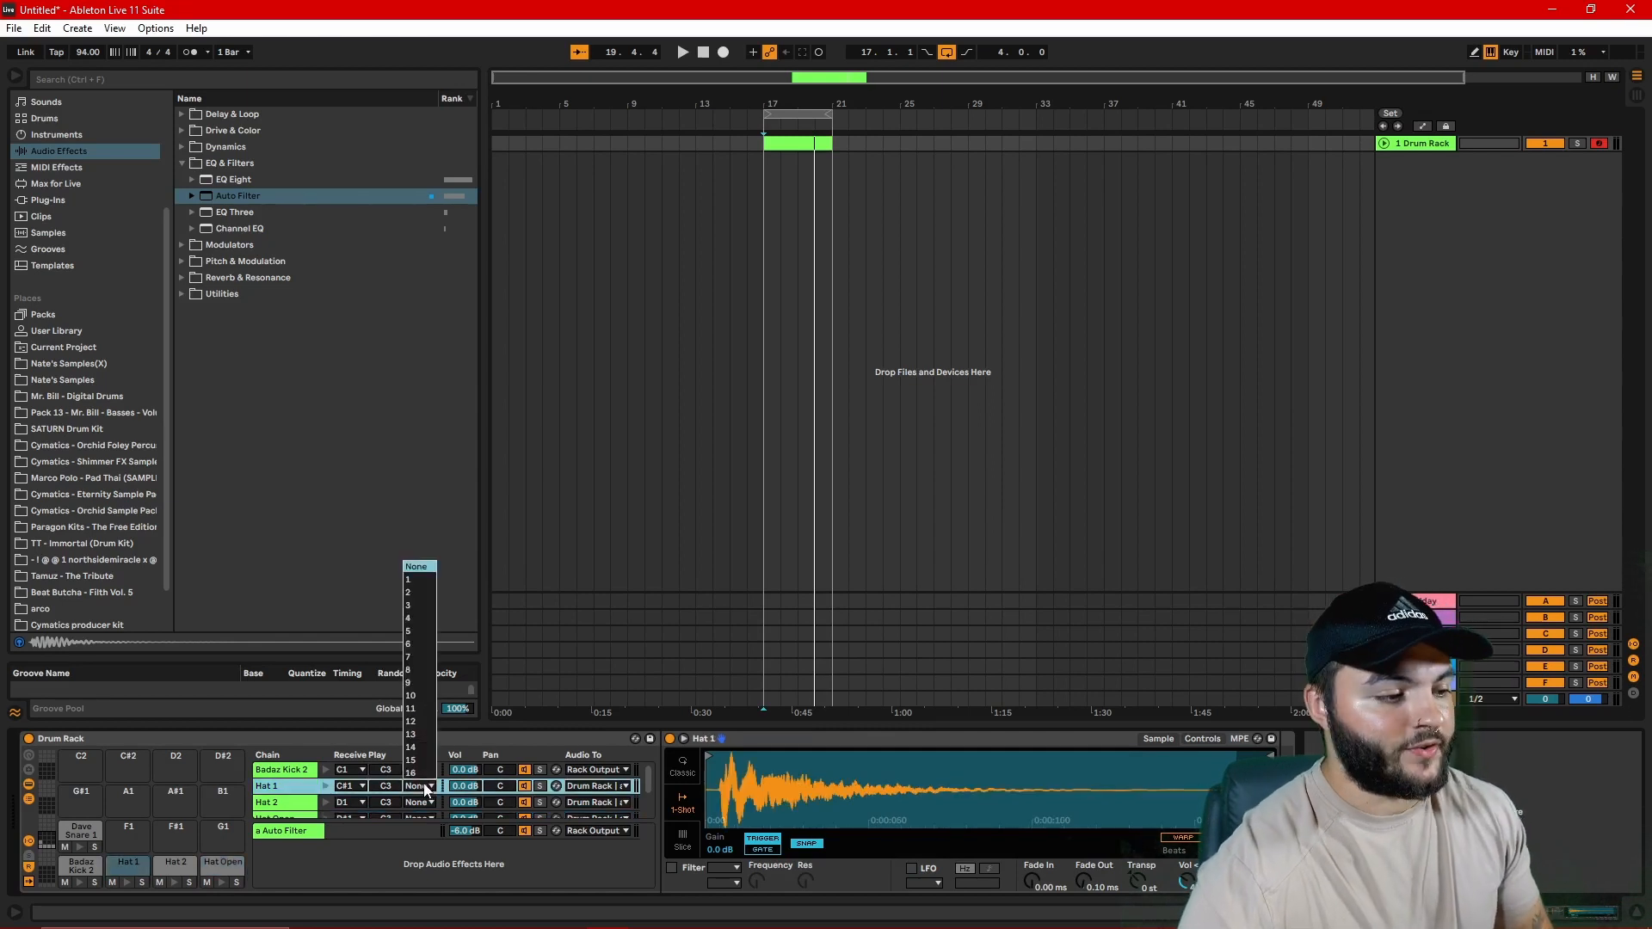
{"action": "left_click", "coordinate": [410, 773]}
{"action": "left_click", "coordinate": [417, 801]}
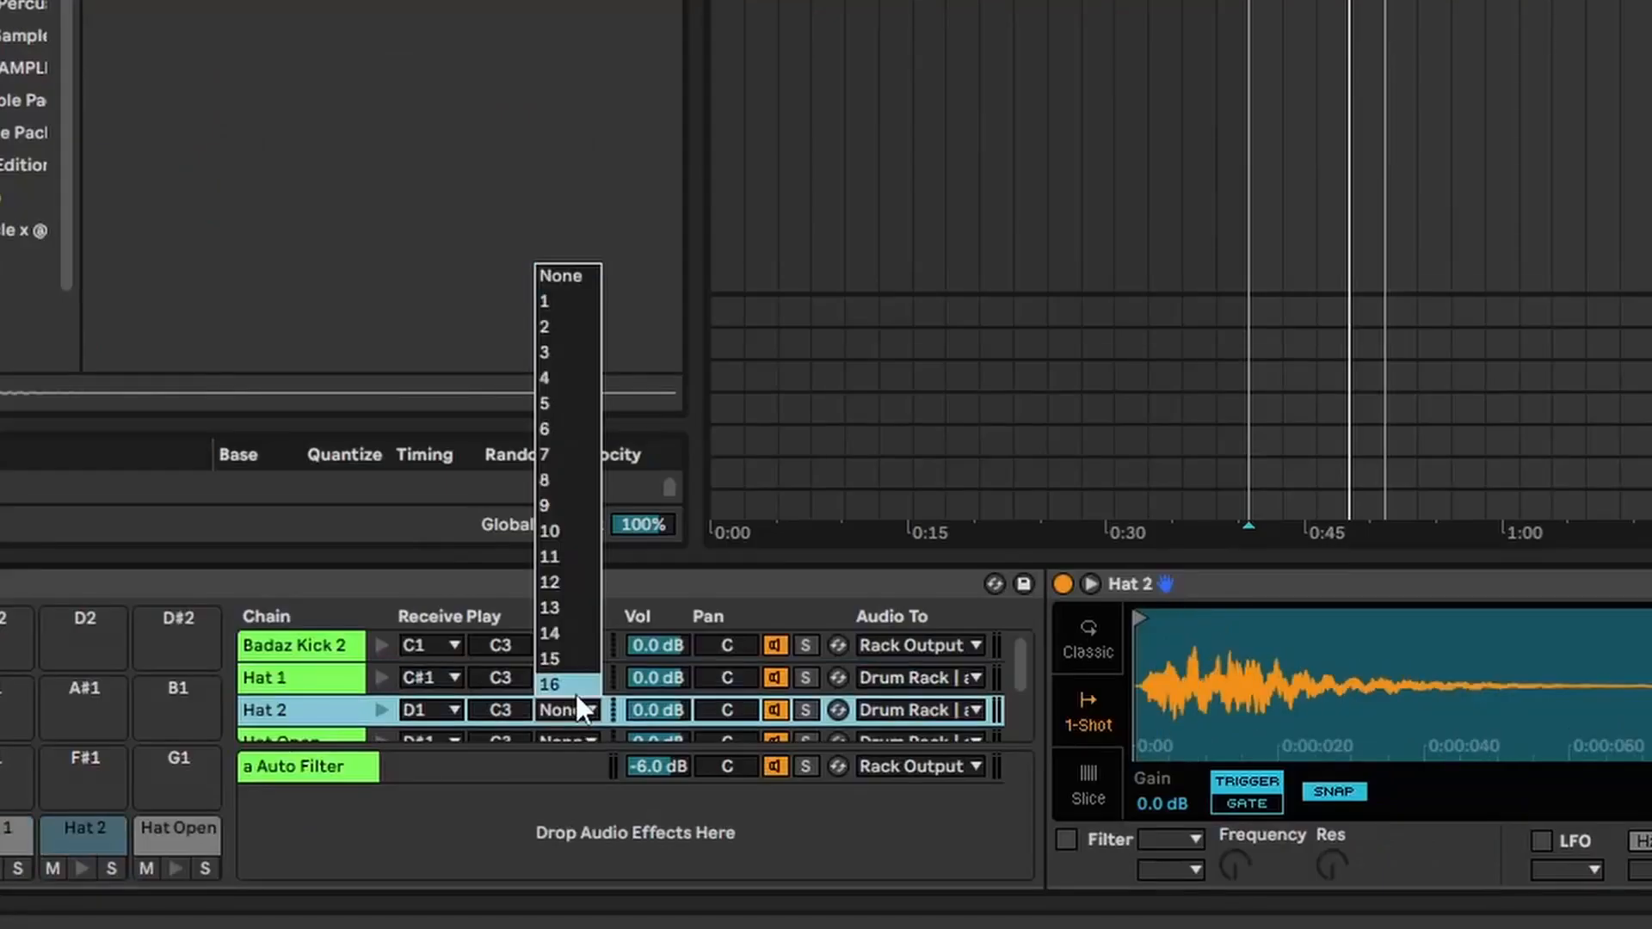
{"action": "left_click", "coordinate": [419, 792]}
{"action": "left_click", "coordinate": [578, 704]}
{"action": "left_click", "coordinate": [586, 694]}
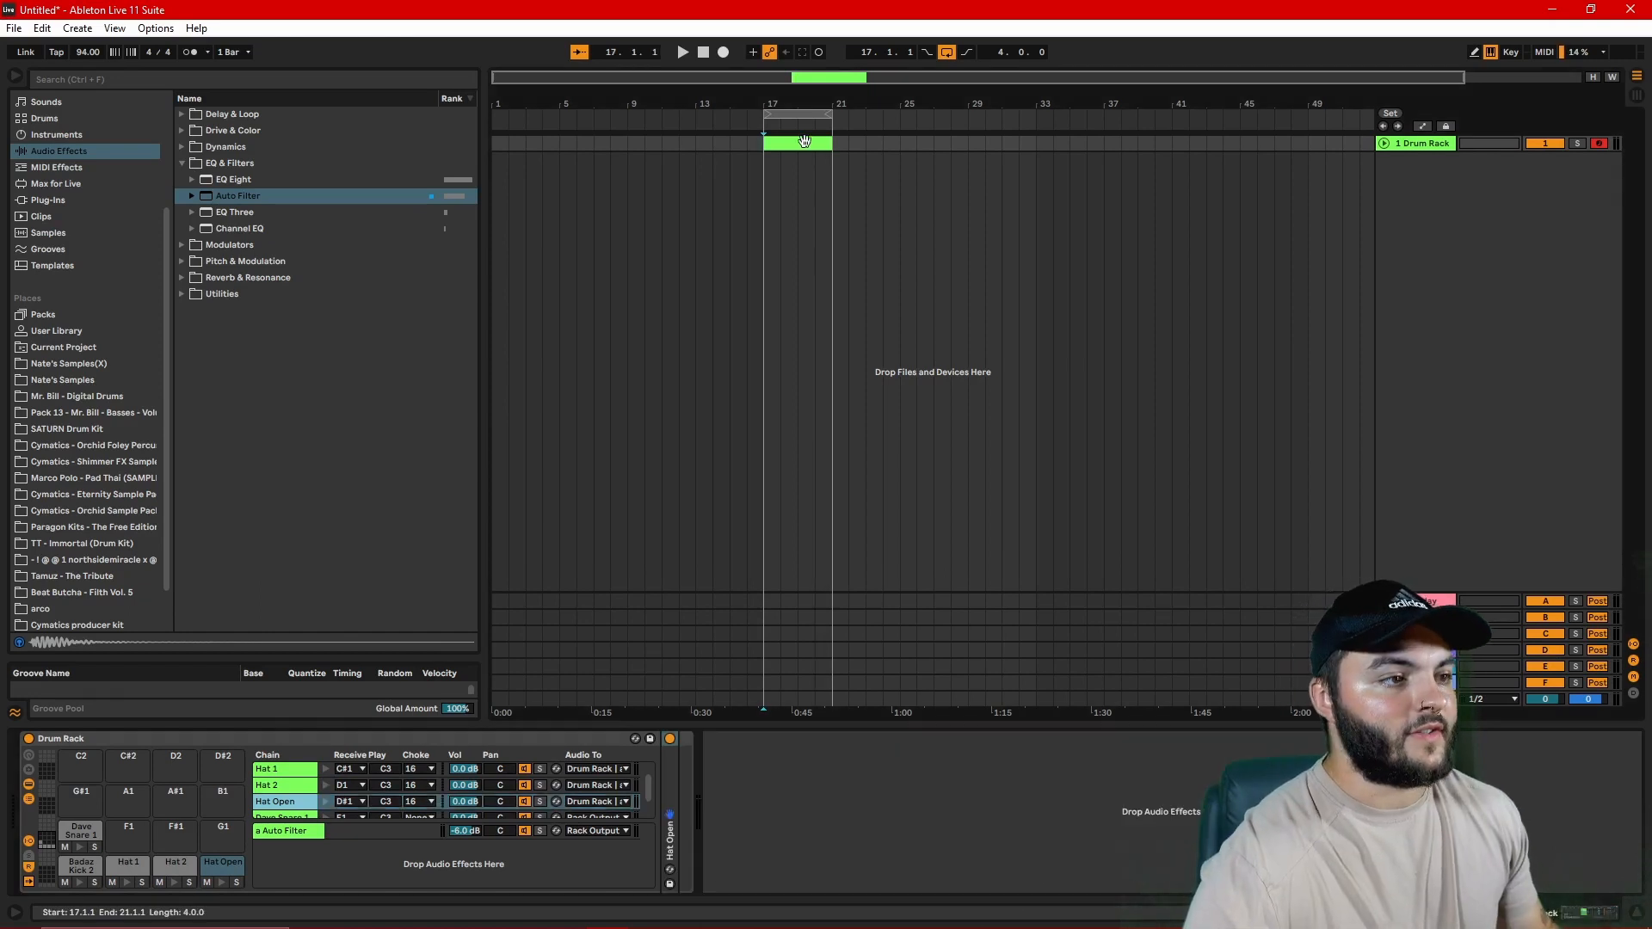
Step: Slightly randomize the start times of all the drum clip's notes after the first beat with Sculpting Tools
{"action": "double_click", "coordinate": [804, 141]}
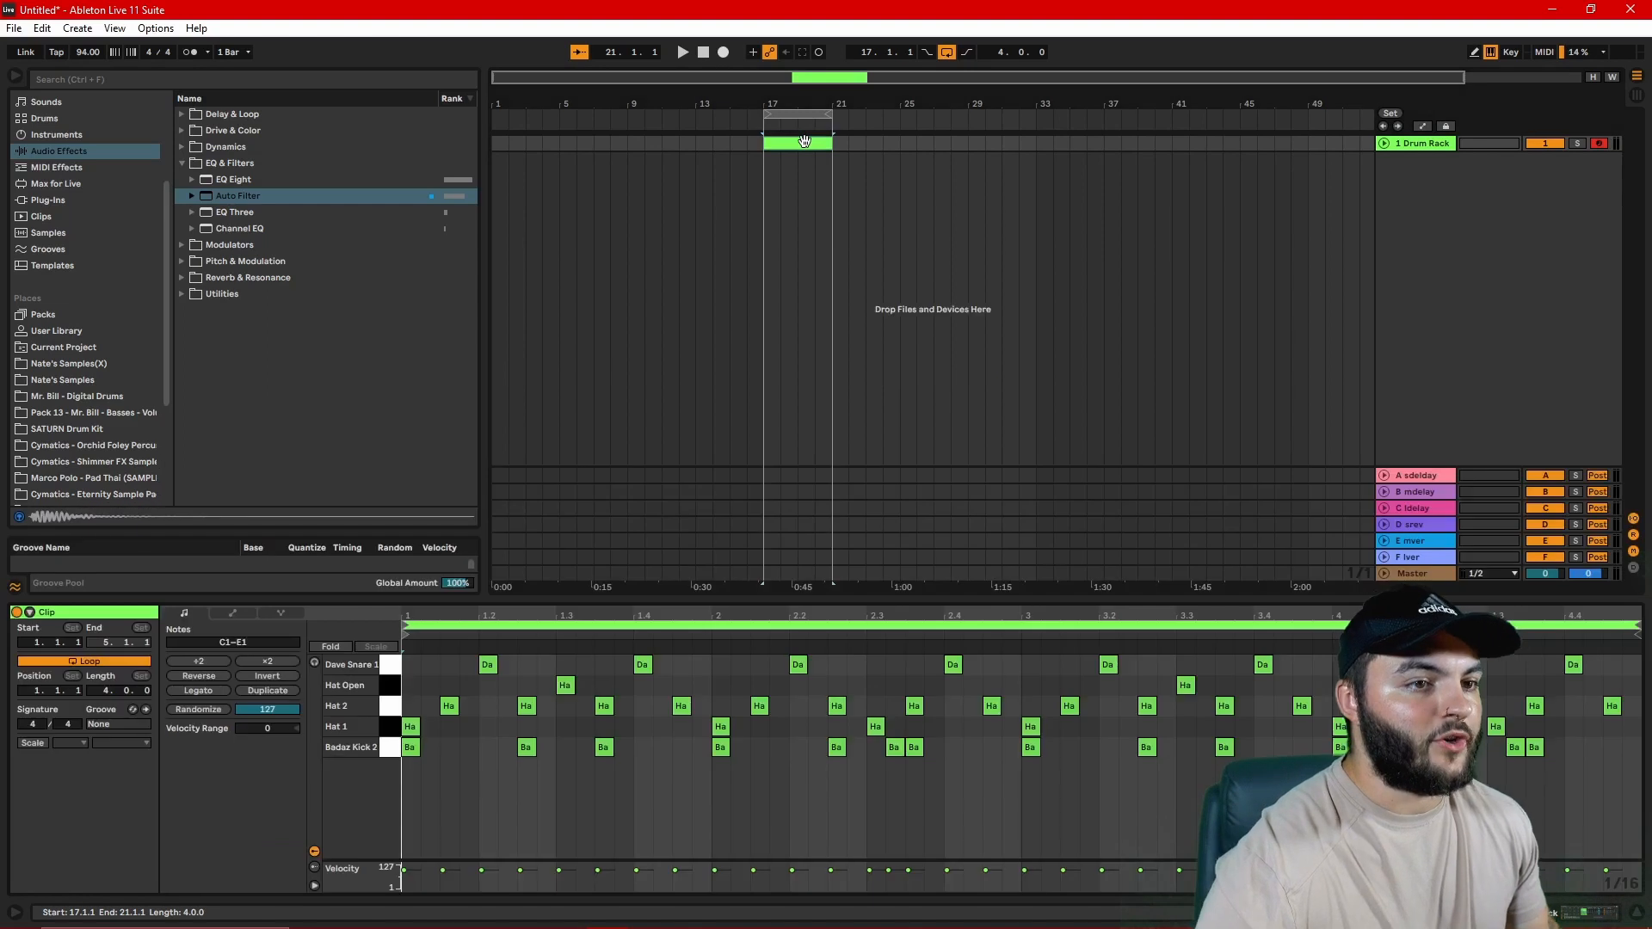
{"action": "left_click_drag", "start_coordinate": [816, 598], "coordinate": [823, 429]}
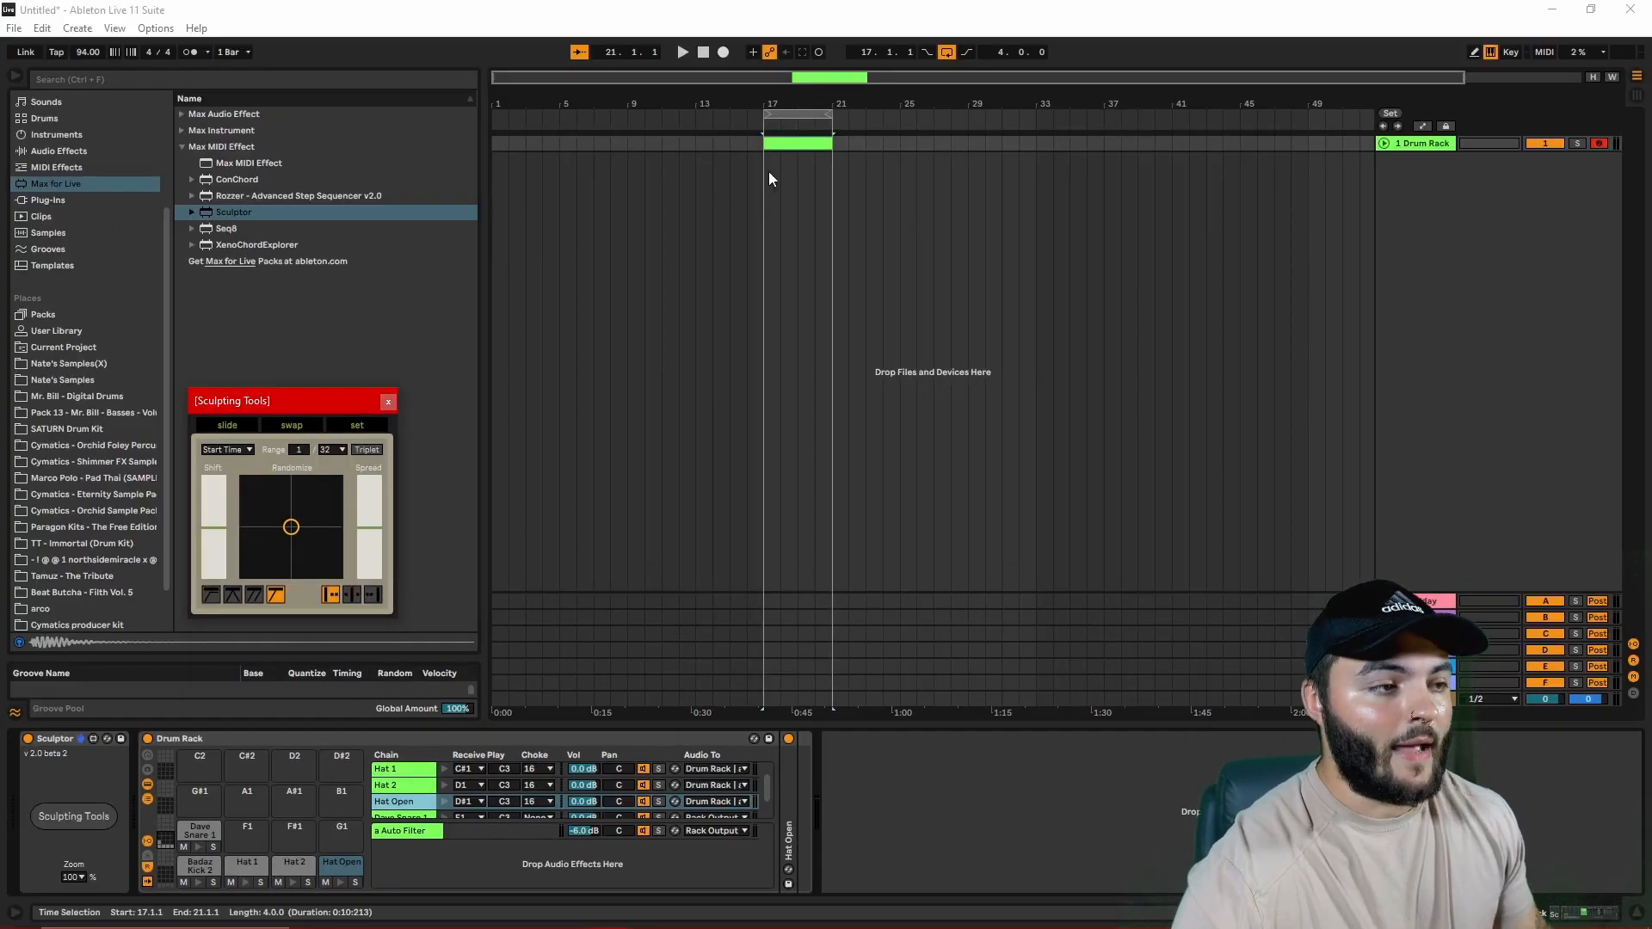
{"action": "double_click", "coordinate": [797, 144]}
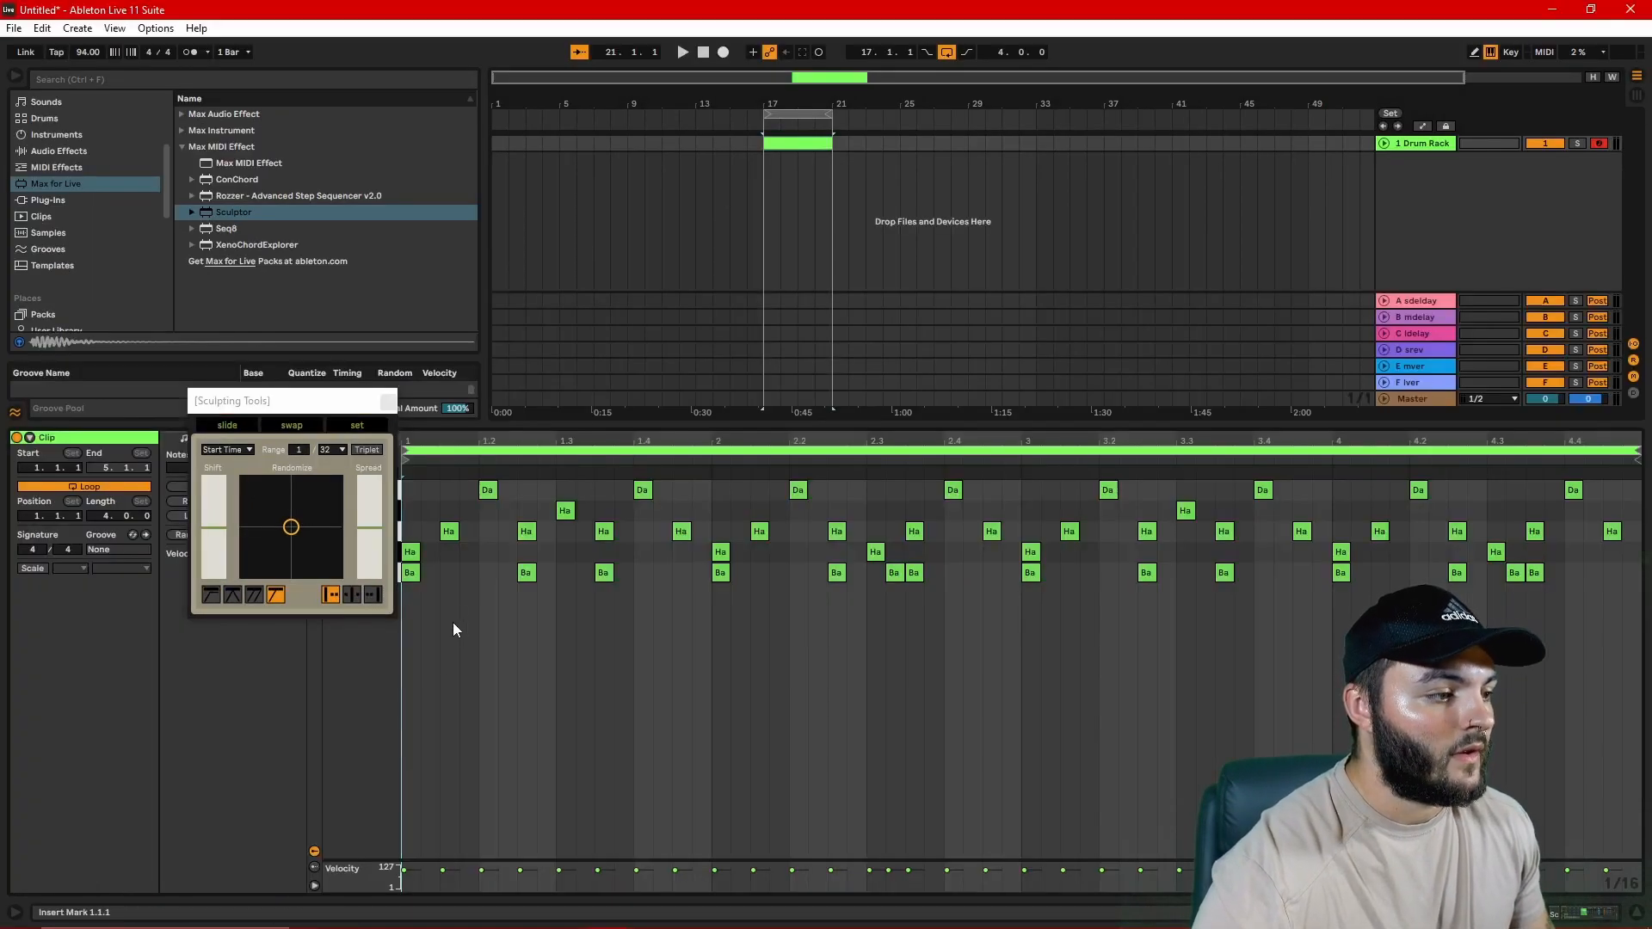
{"action": "left_click_drag", "start_coordinate": [446, 661], "coordinate": [1612, 496]}
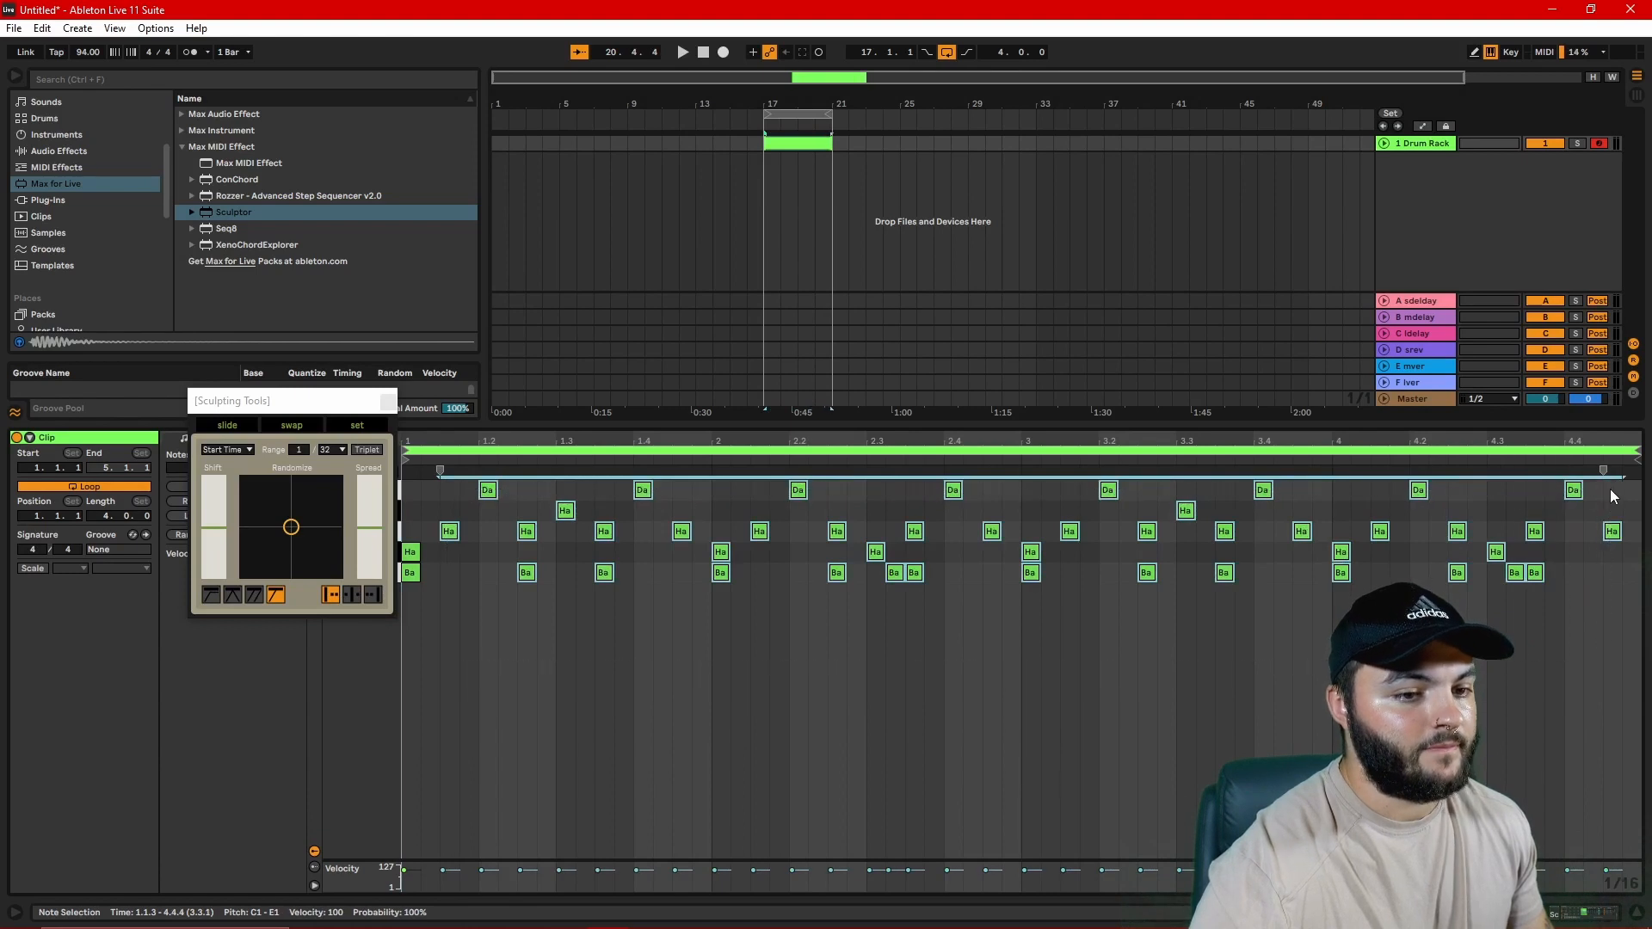
{"action": "left_click", "coordinate": [288, 530]}
{"action": "left_click_drag", "start_coordinate": [291, 526], "coordinate": [288, 531]}
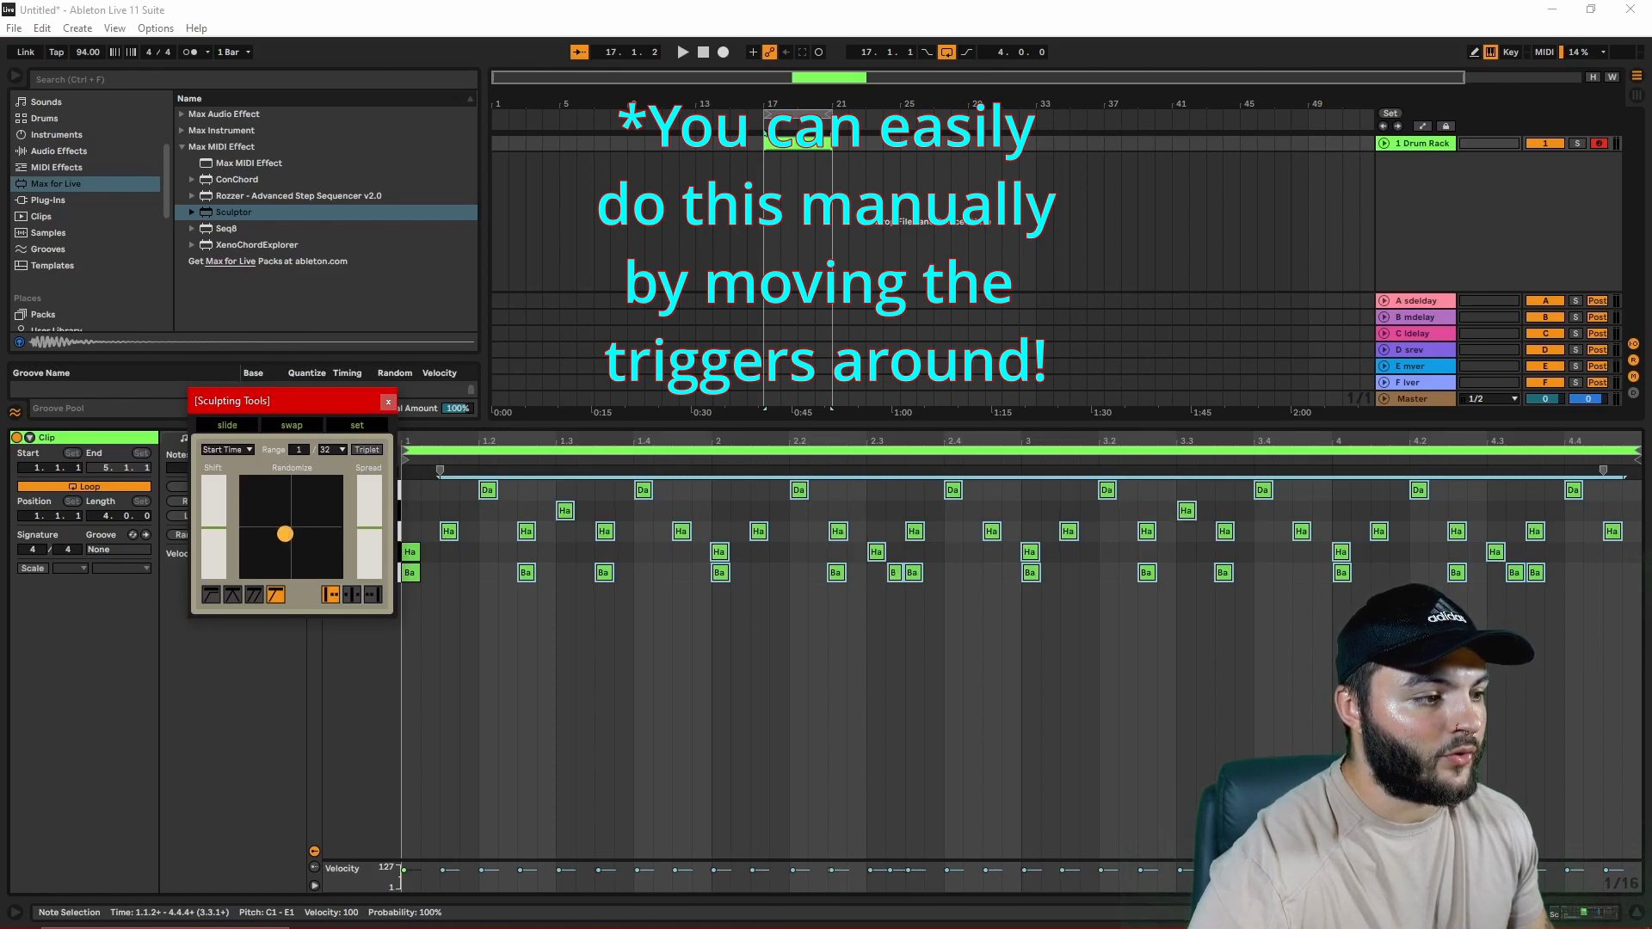
Step: Close the Sculpting Tools window and play back the humanized beat
{"action": "left_click", "coordinate": [389, 404]}
{"action": "key", "text": "space"}
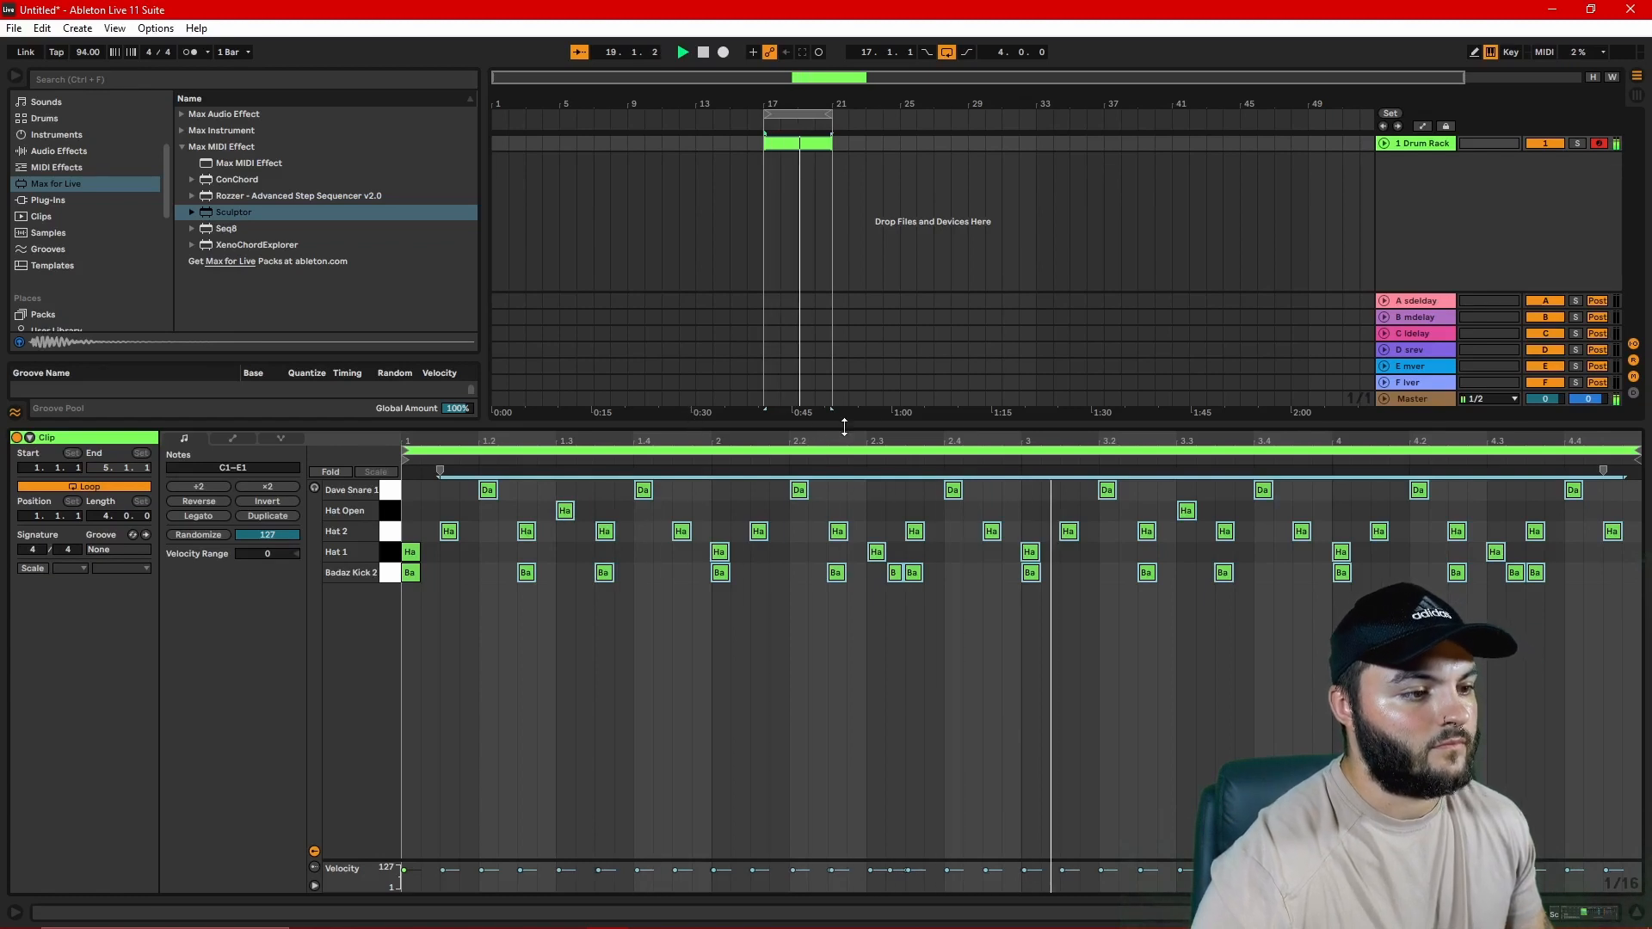
{"action": "left_click", "coordinate": [1034, 701]}
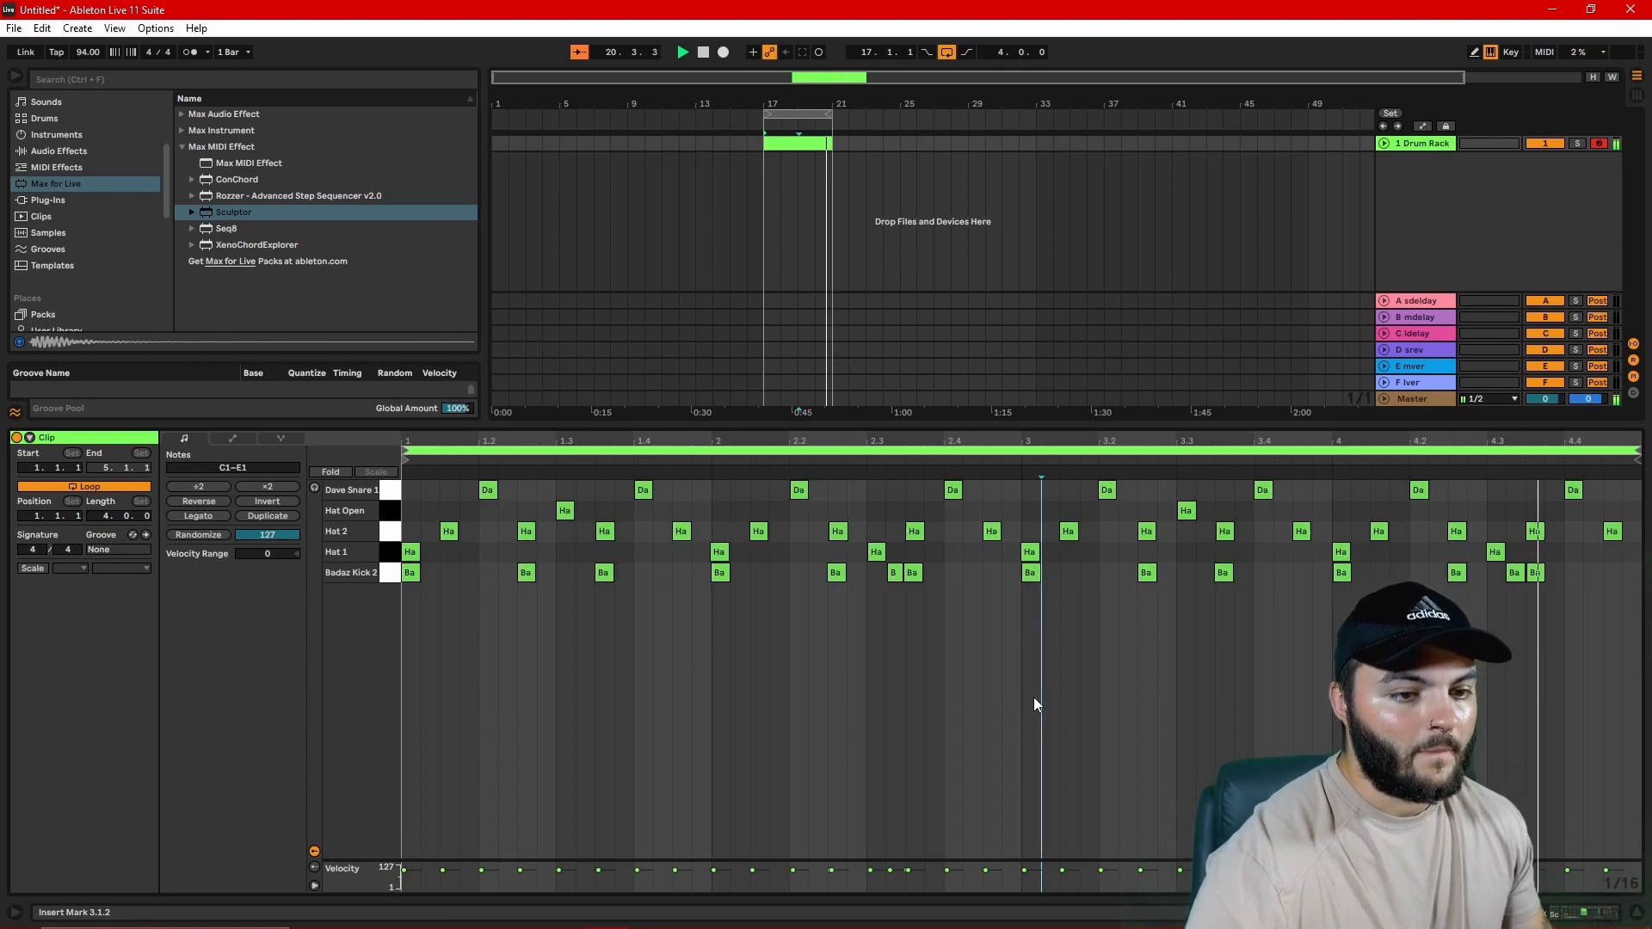
{"action": "key", "text": "space"}
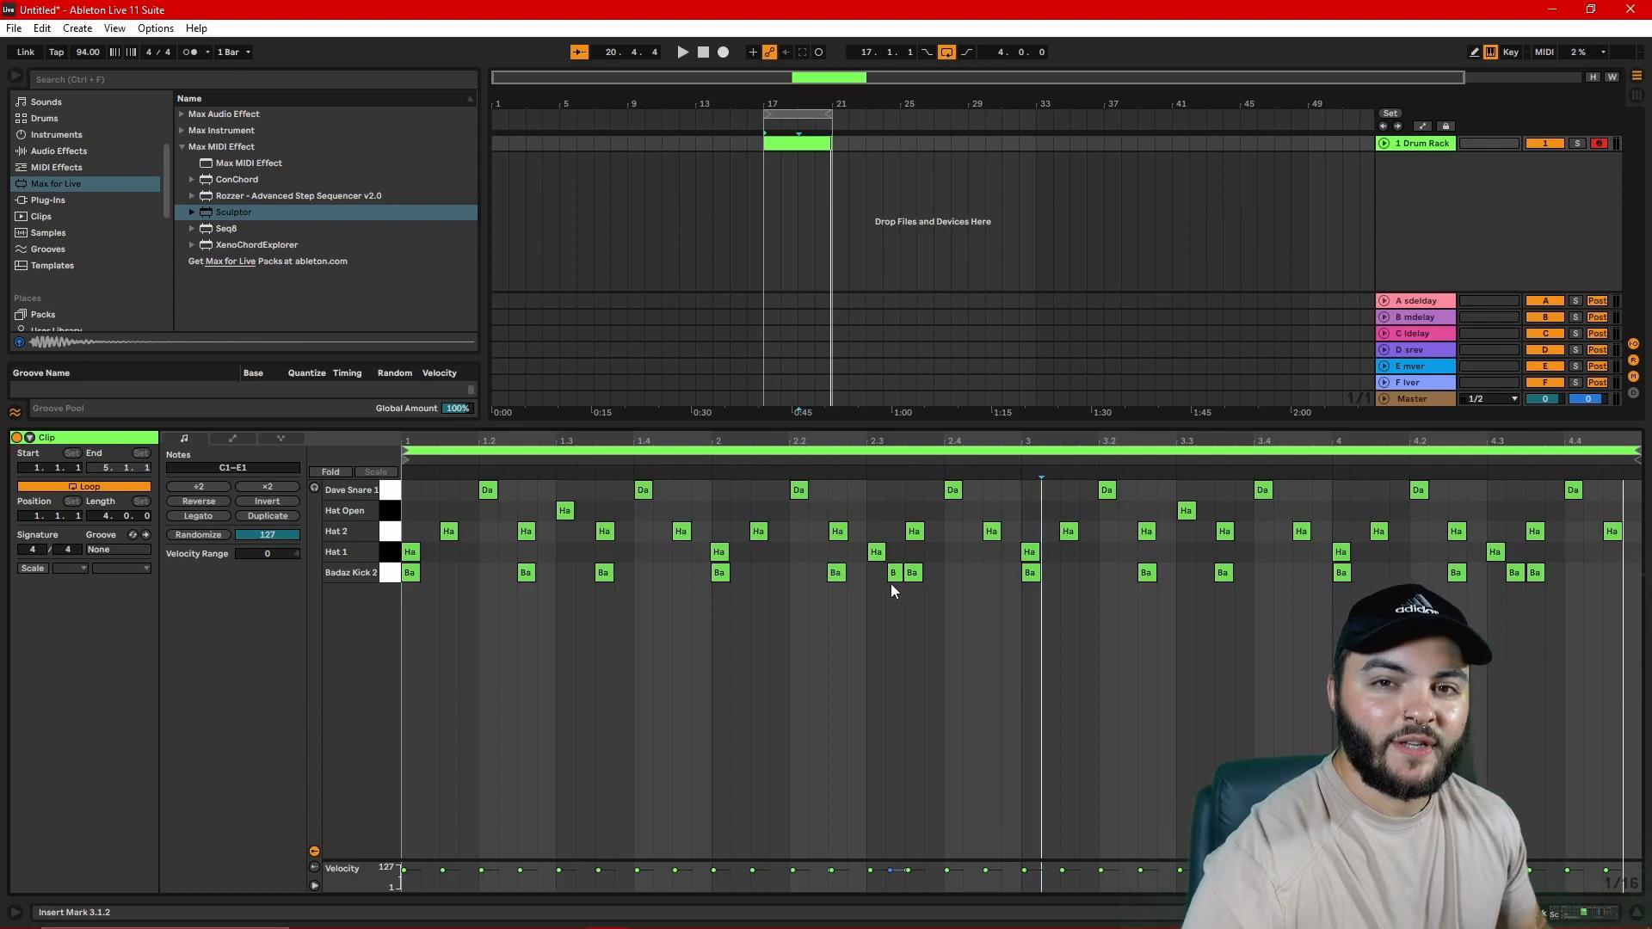
Step: Lower the velocity of the Badaz Kick 2 note at 2.3.2 and select the kick note at 2.2.3
{"action": "left_click", "coordinate": [894, 574]}
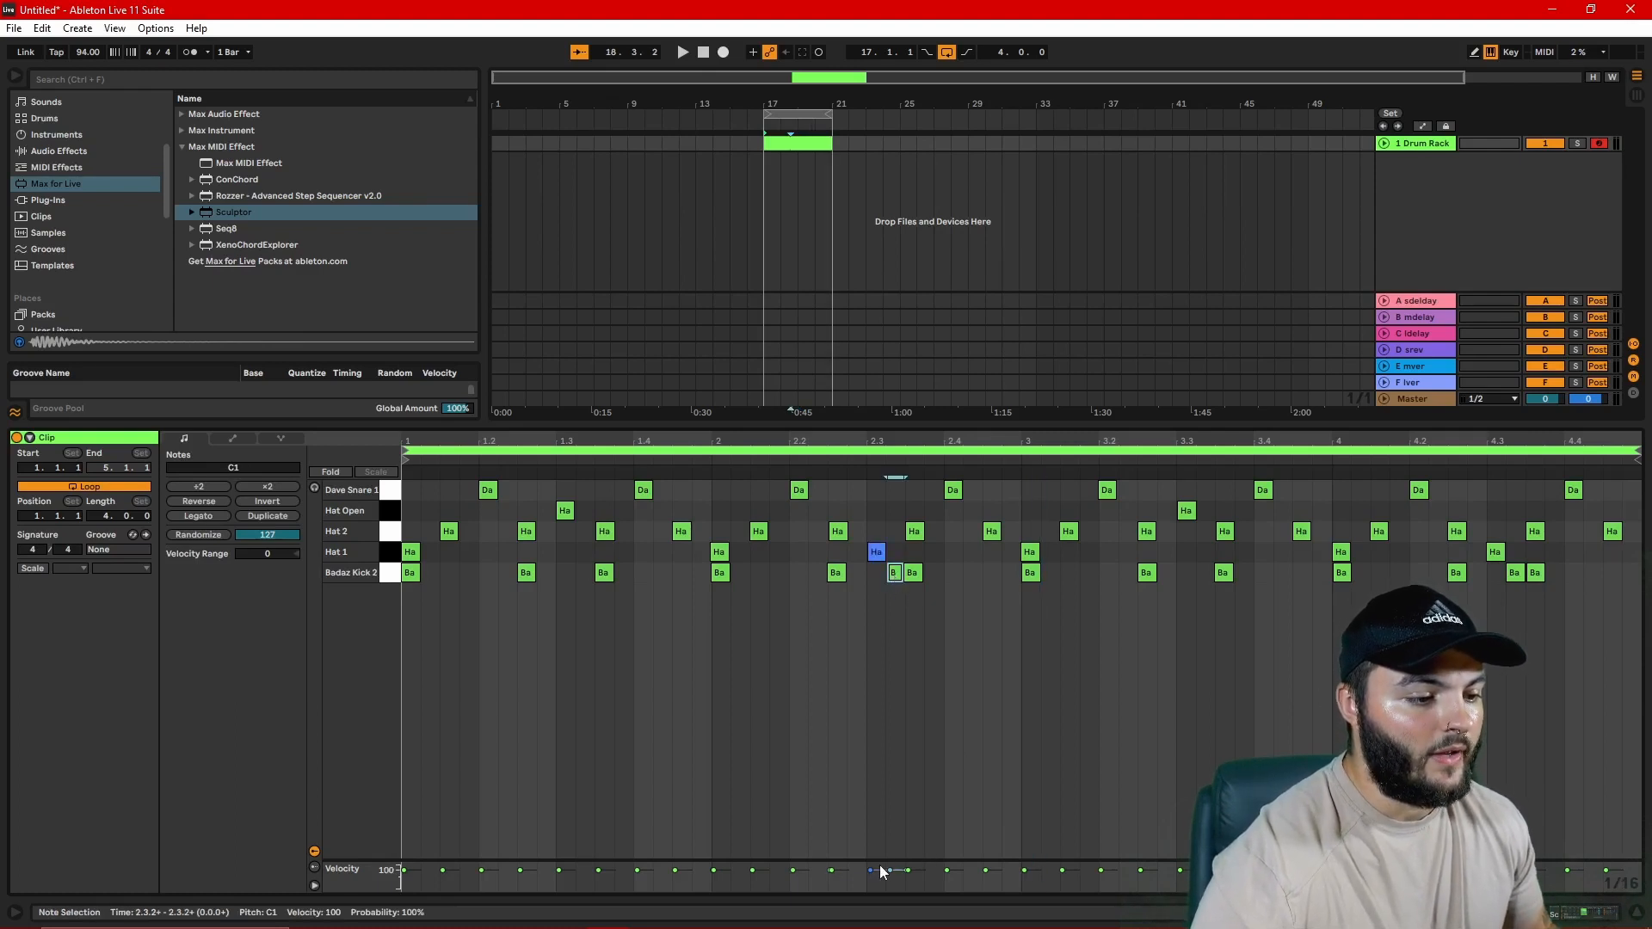
{"action": "left_click", "coordinate": [836, 625]}
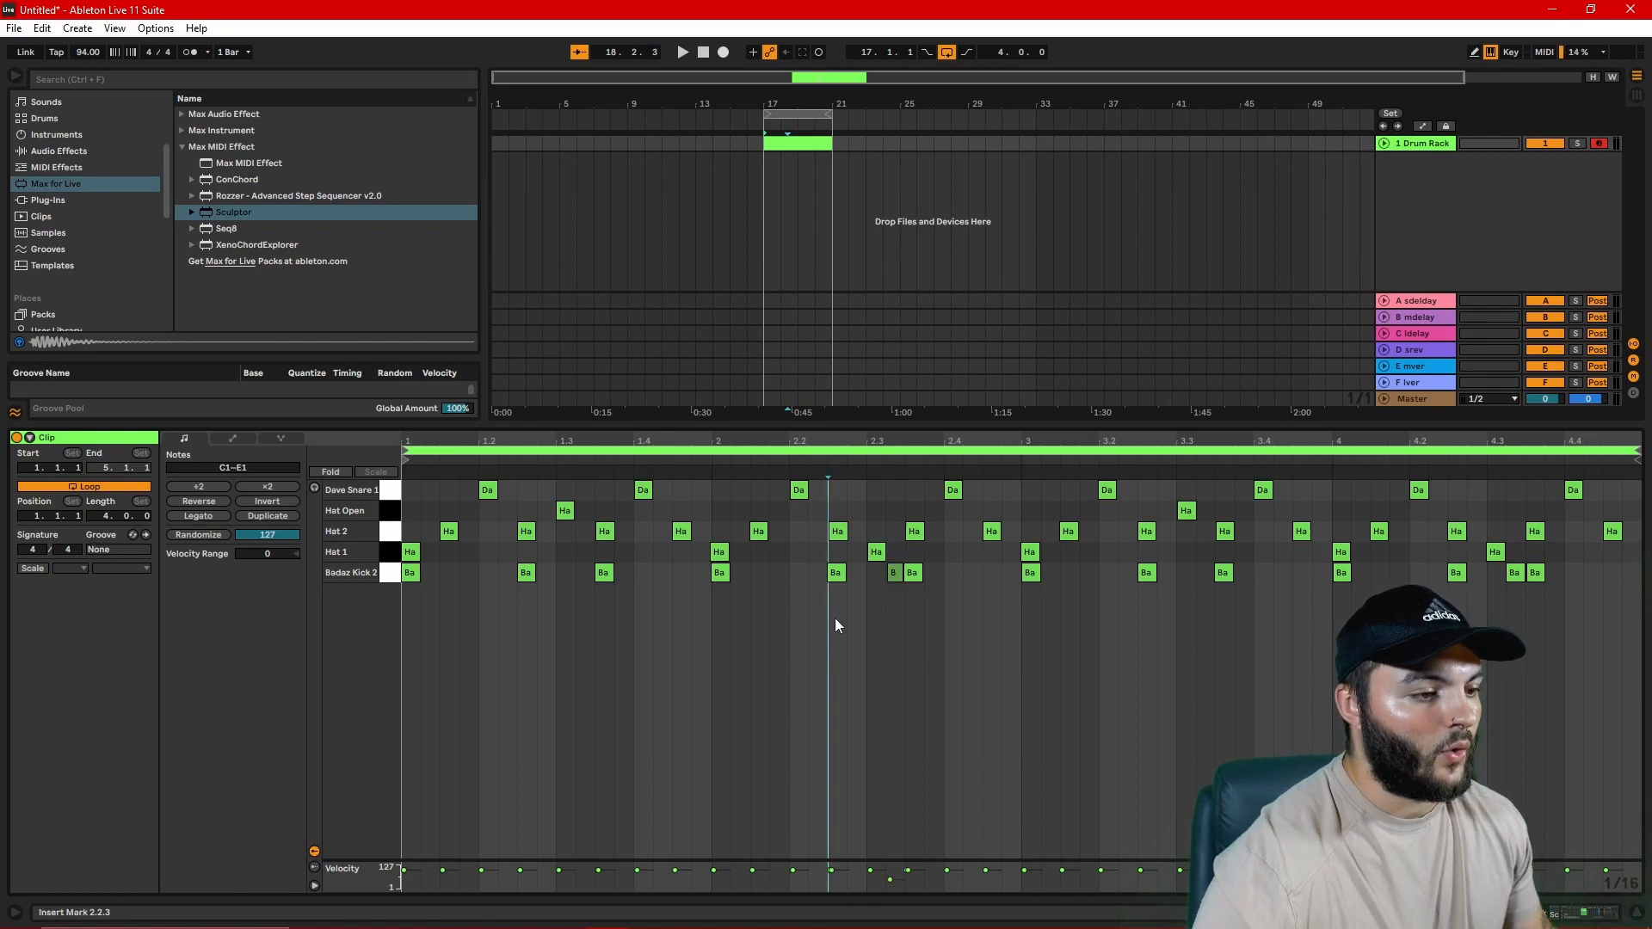
{"action": "left_click", "coordinate": [832, 572]}
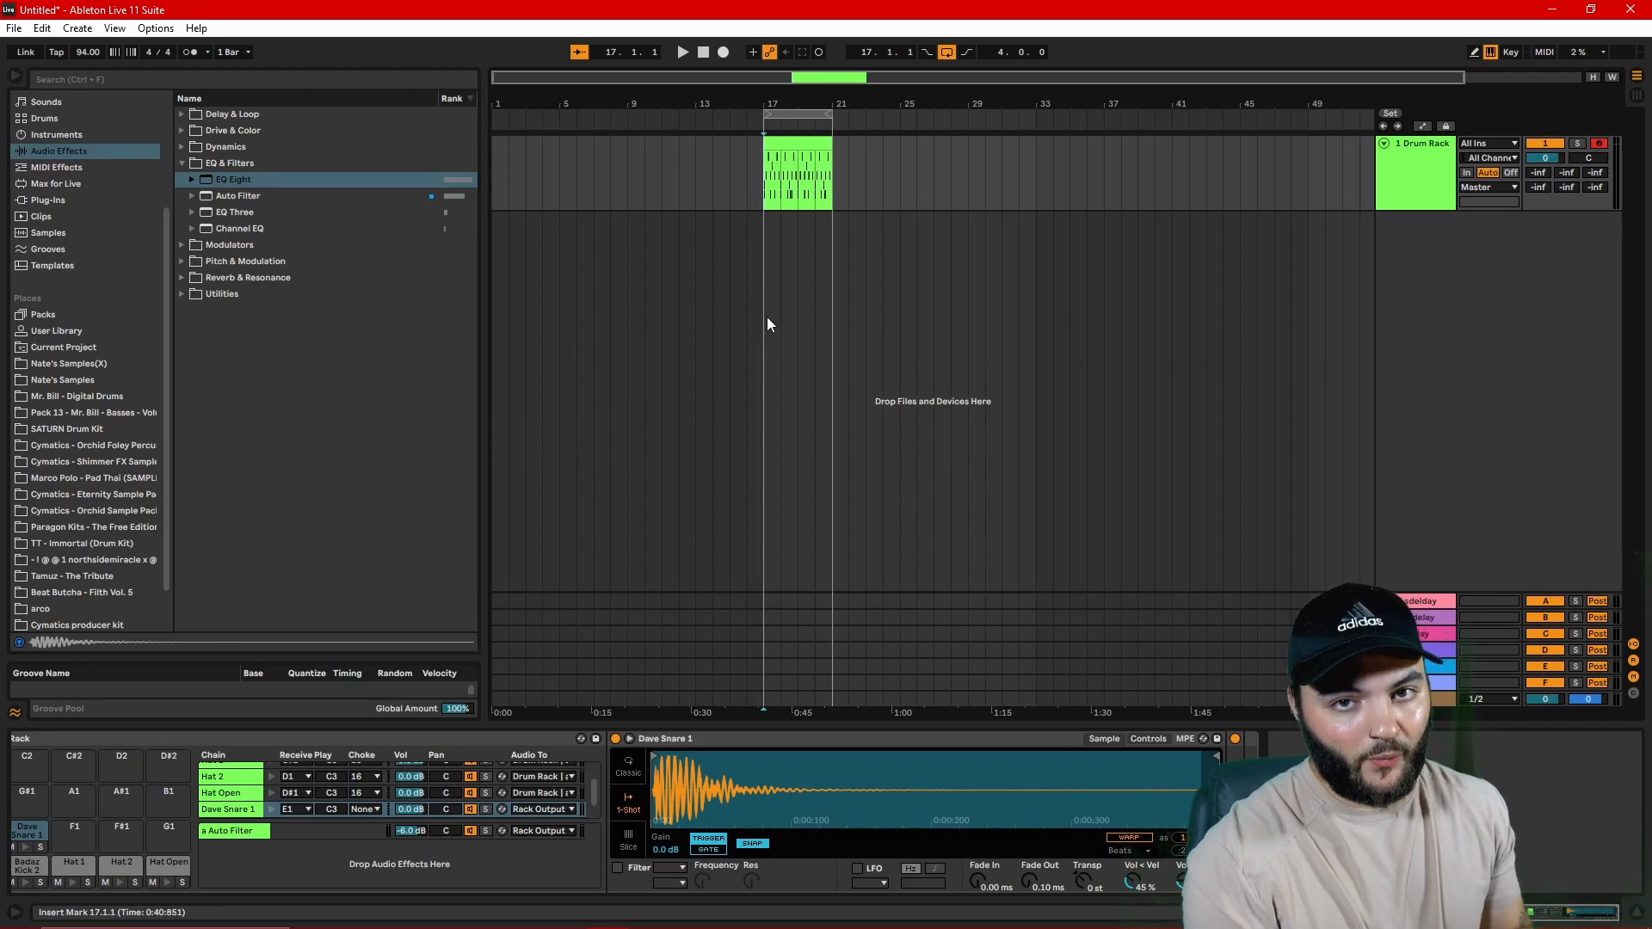
Step: Lower the Auto Filter return chain's volume to -14.3 dB and play the beat
{"action": "key", "text": "space"}
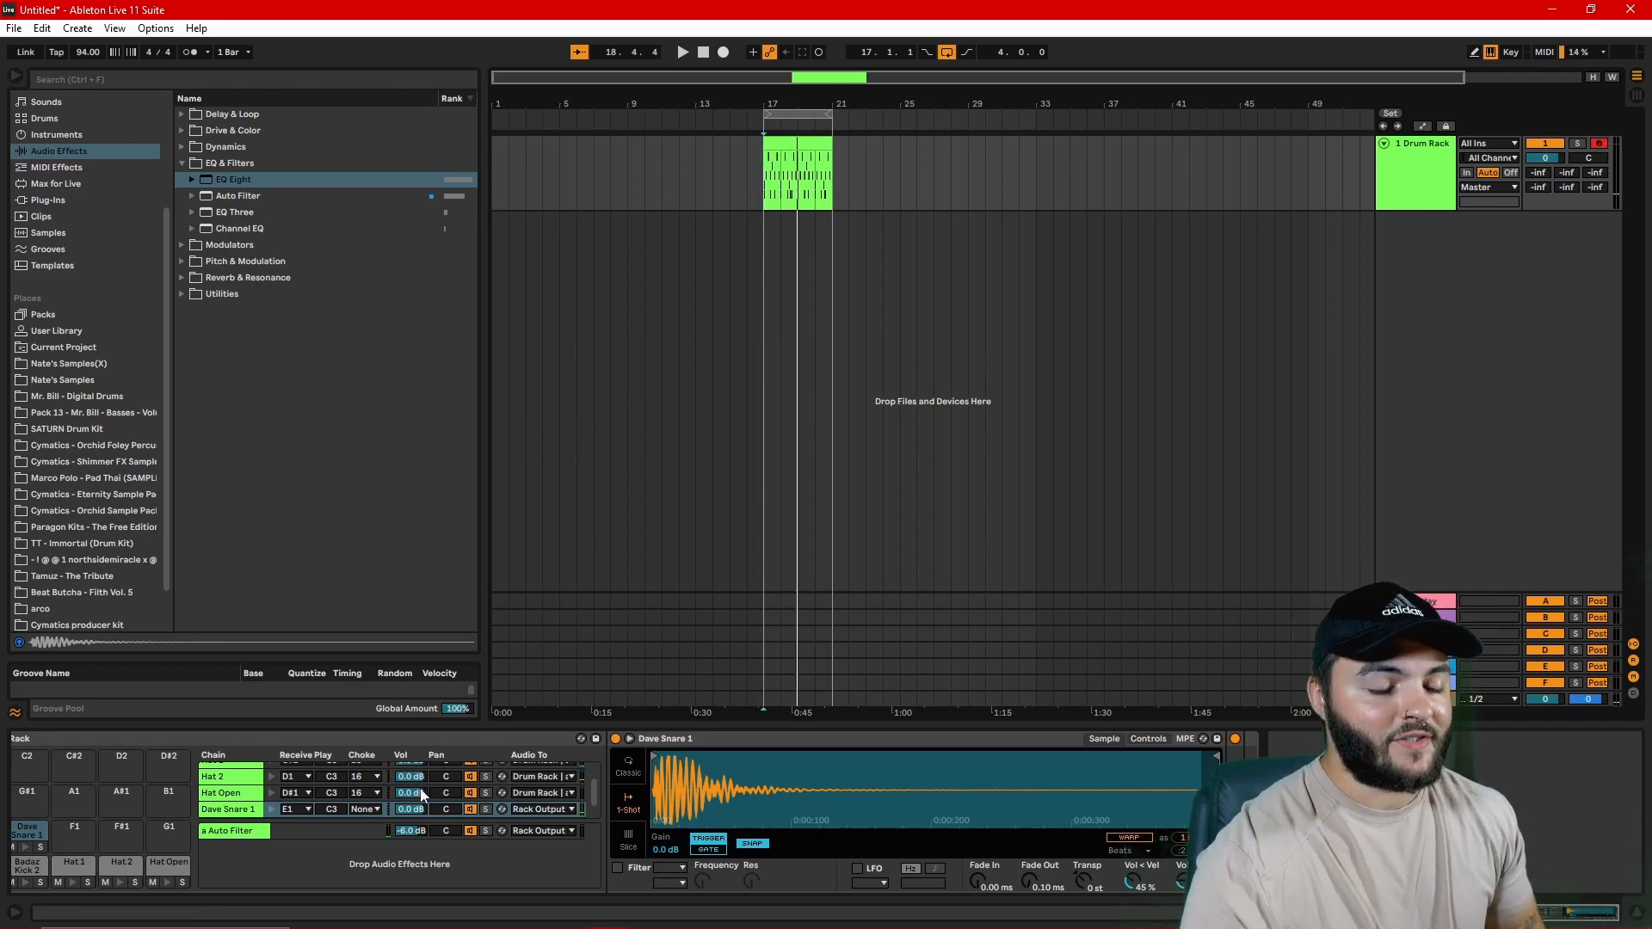
{"action": "left_click_drag", "start_coordinate": [422, 830], "coordinate": [421, 857]}
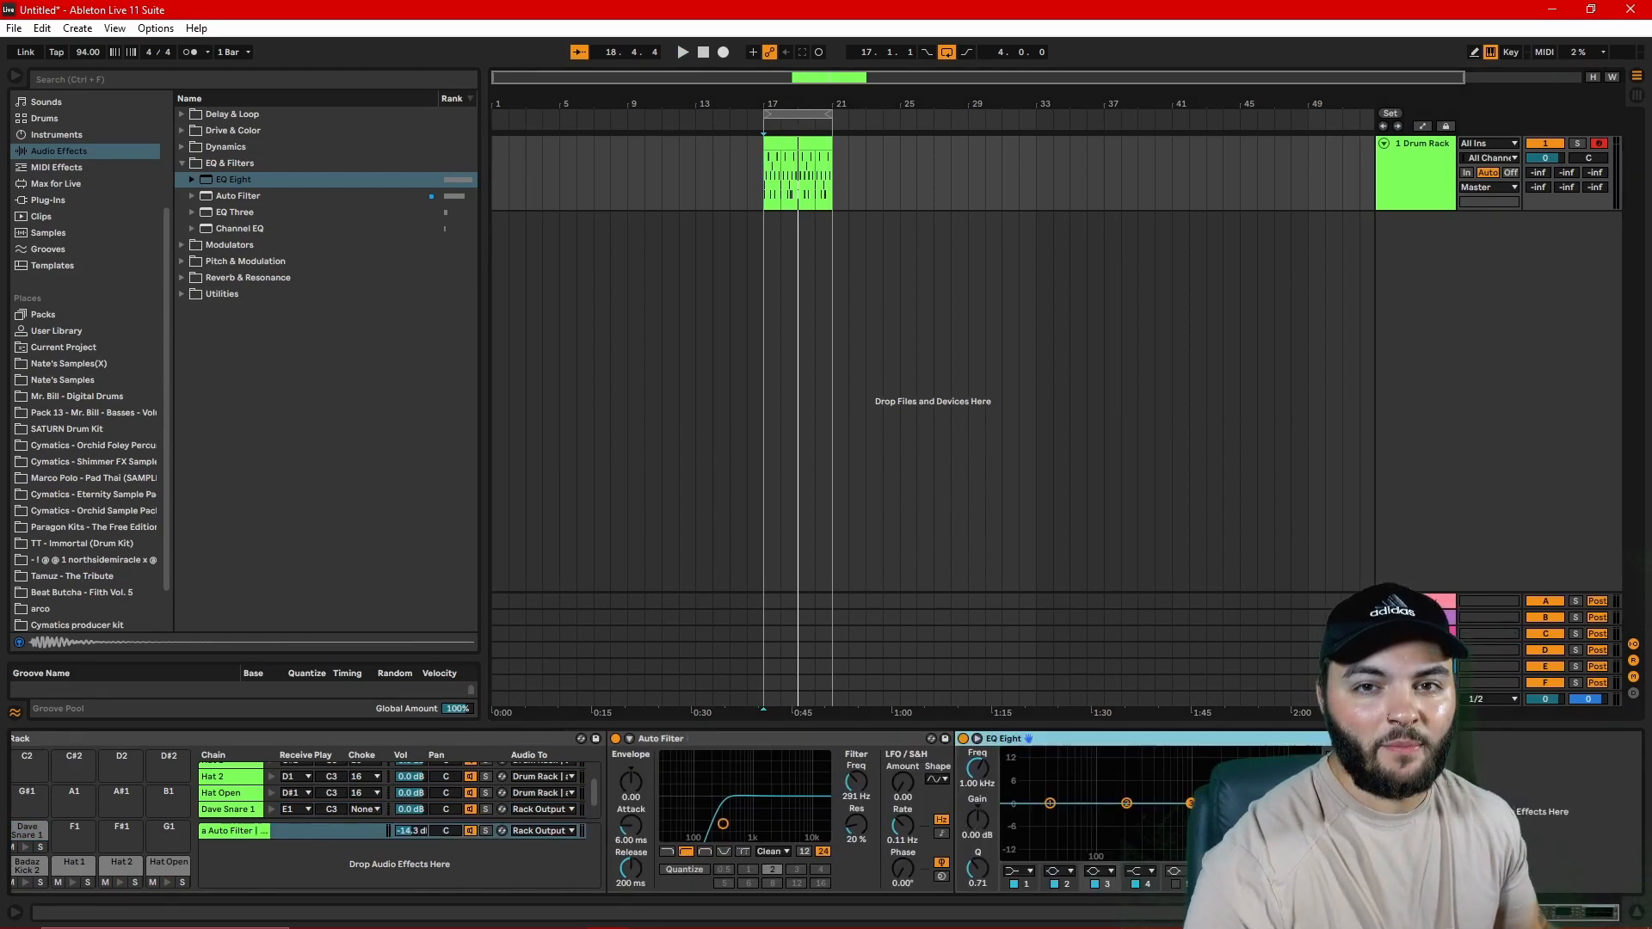
{"action": "key", "text": "space"}
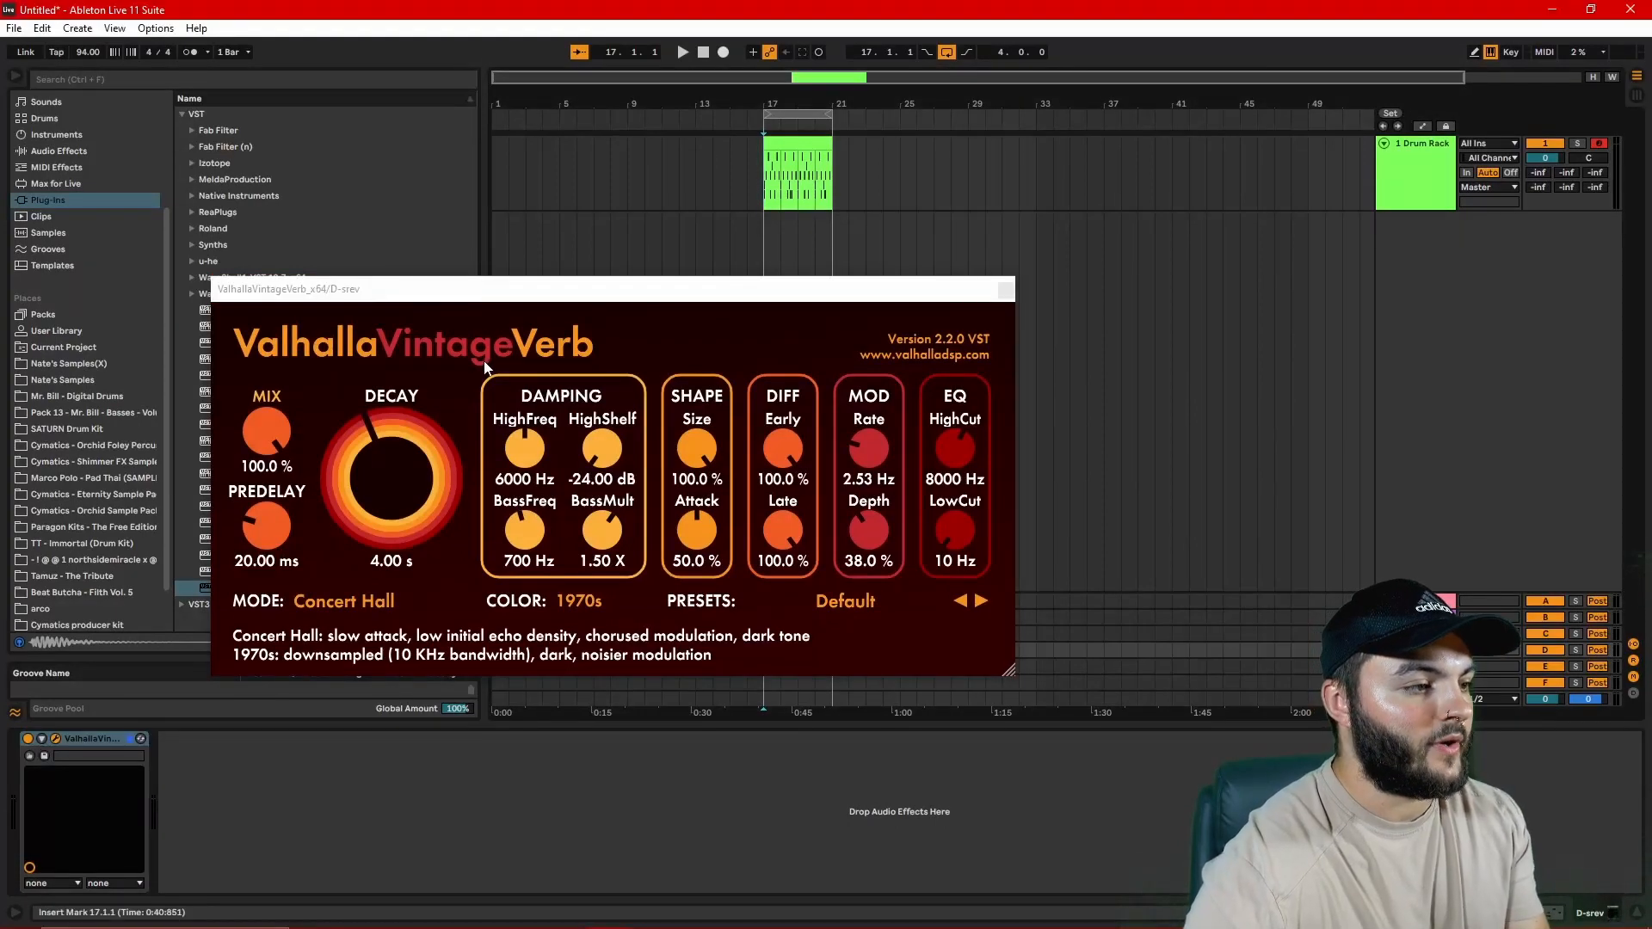
Step: Set ValhallaVintageVerb on D-srev to a 3.78 ms predelay, Room mode and a 0.23 s decay
{"action": "left_click", "coordinate": [279, 415]}
{"action": "left_click_drag", "start_coordinate": [267, 523], "coordinate": [266, 572]}
{"action": "left_click", "coordinate": [328, 607]}
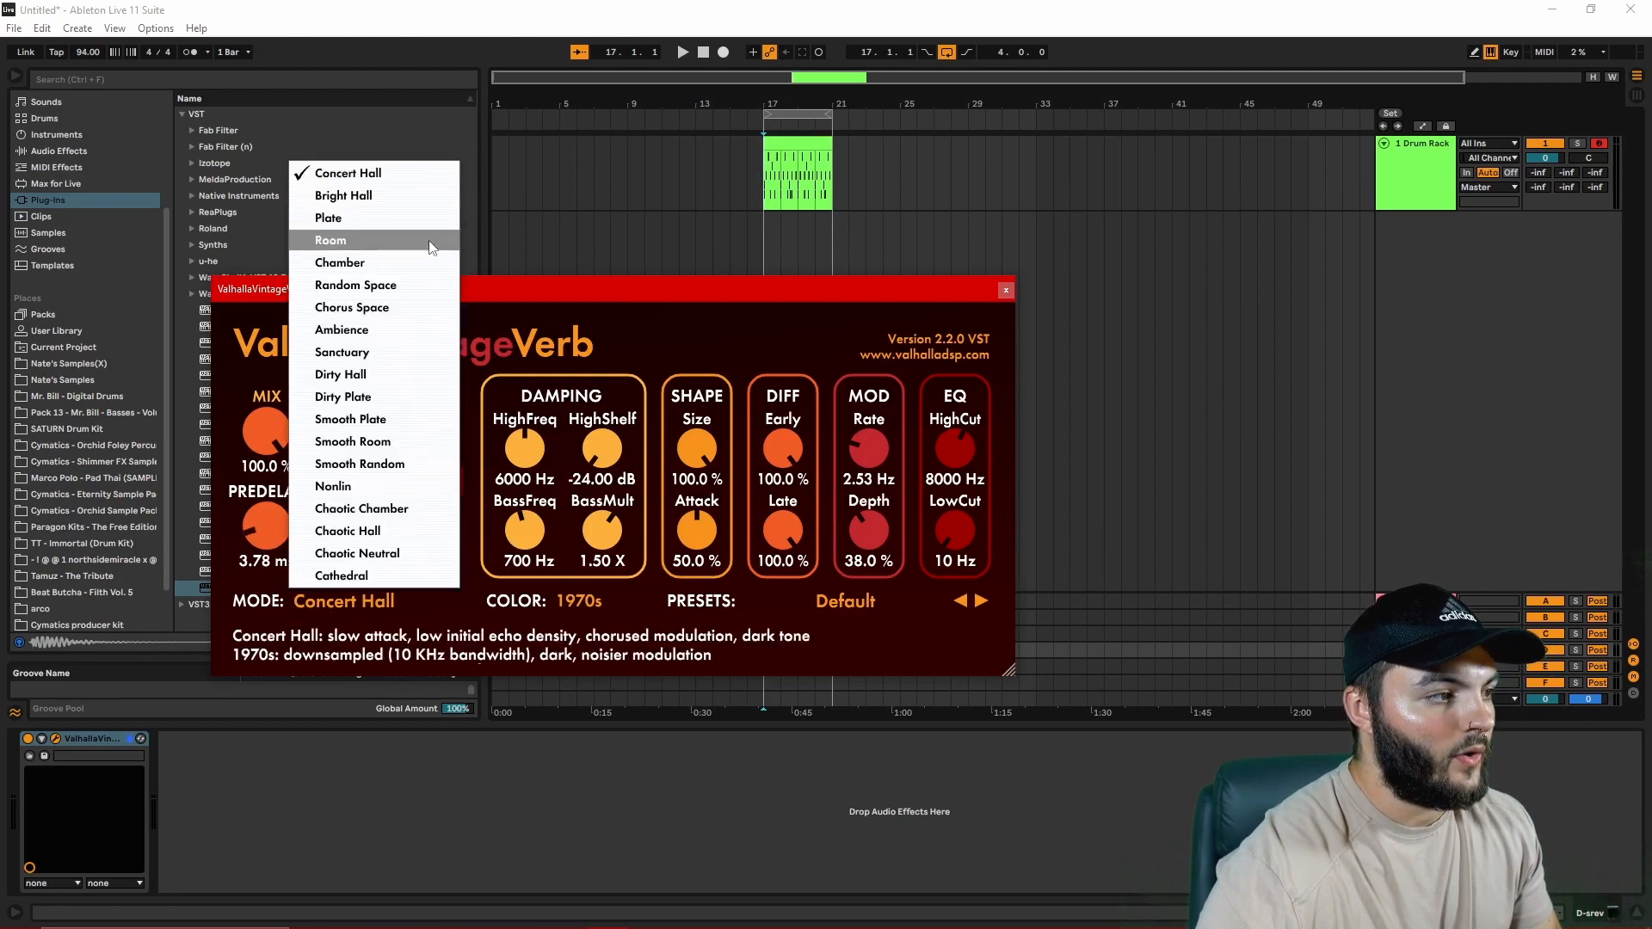
{"action": "left_click", "coordinate": [428, 241]}
{"action": "left_click_drag", "start_coordinate": [396, 482], "coordinate": [394, 548]}
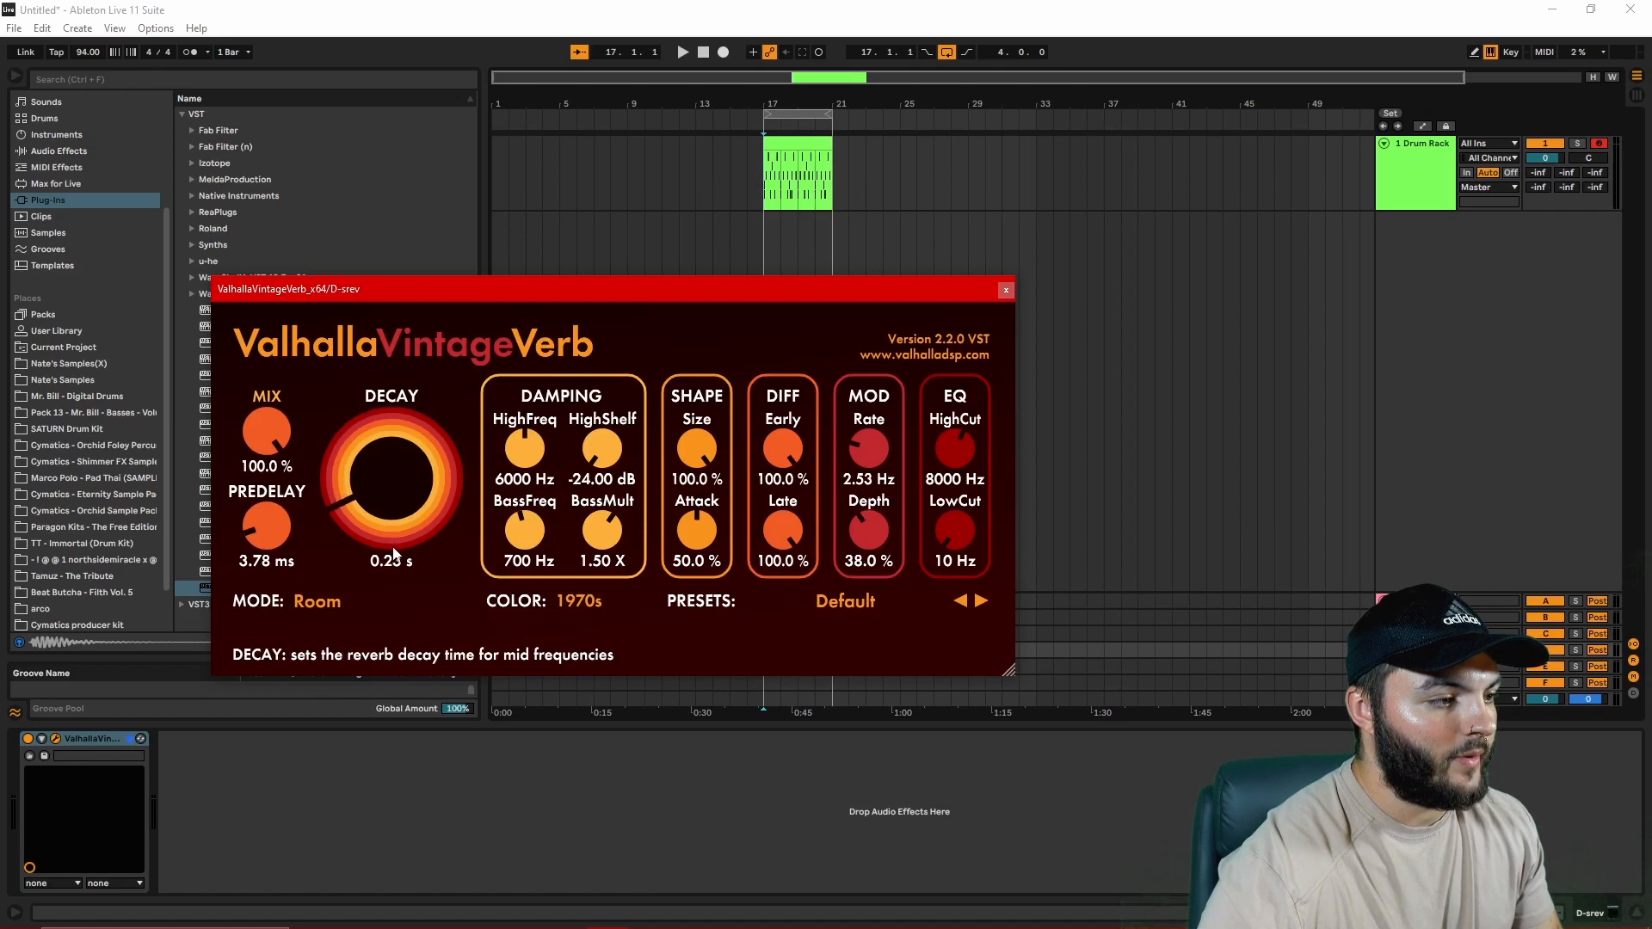
Step: Expand the D-srev return, set the Drum Rack track's D-srev send to 0 dB and go through its other sends
{"action": "left_click", "coordinate": [1383, 650]}
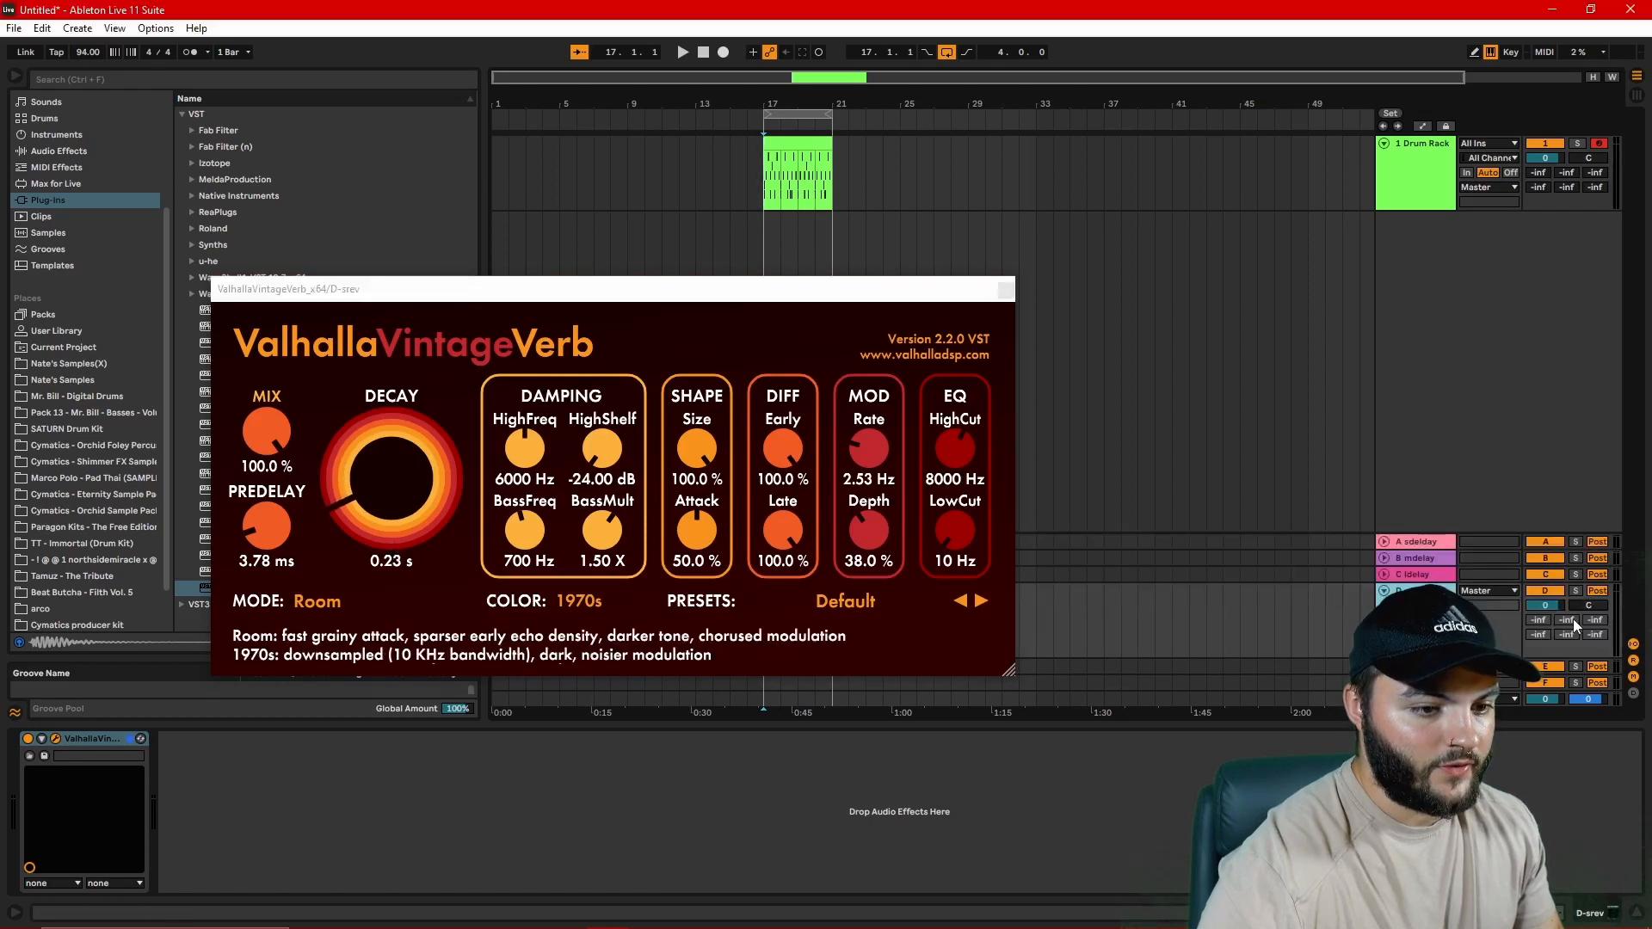
{"action": "left_click", "coordinate": [1542, 186]}
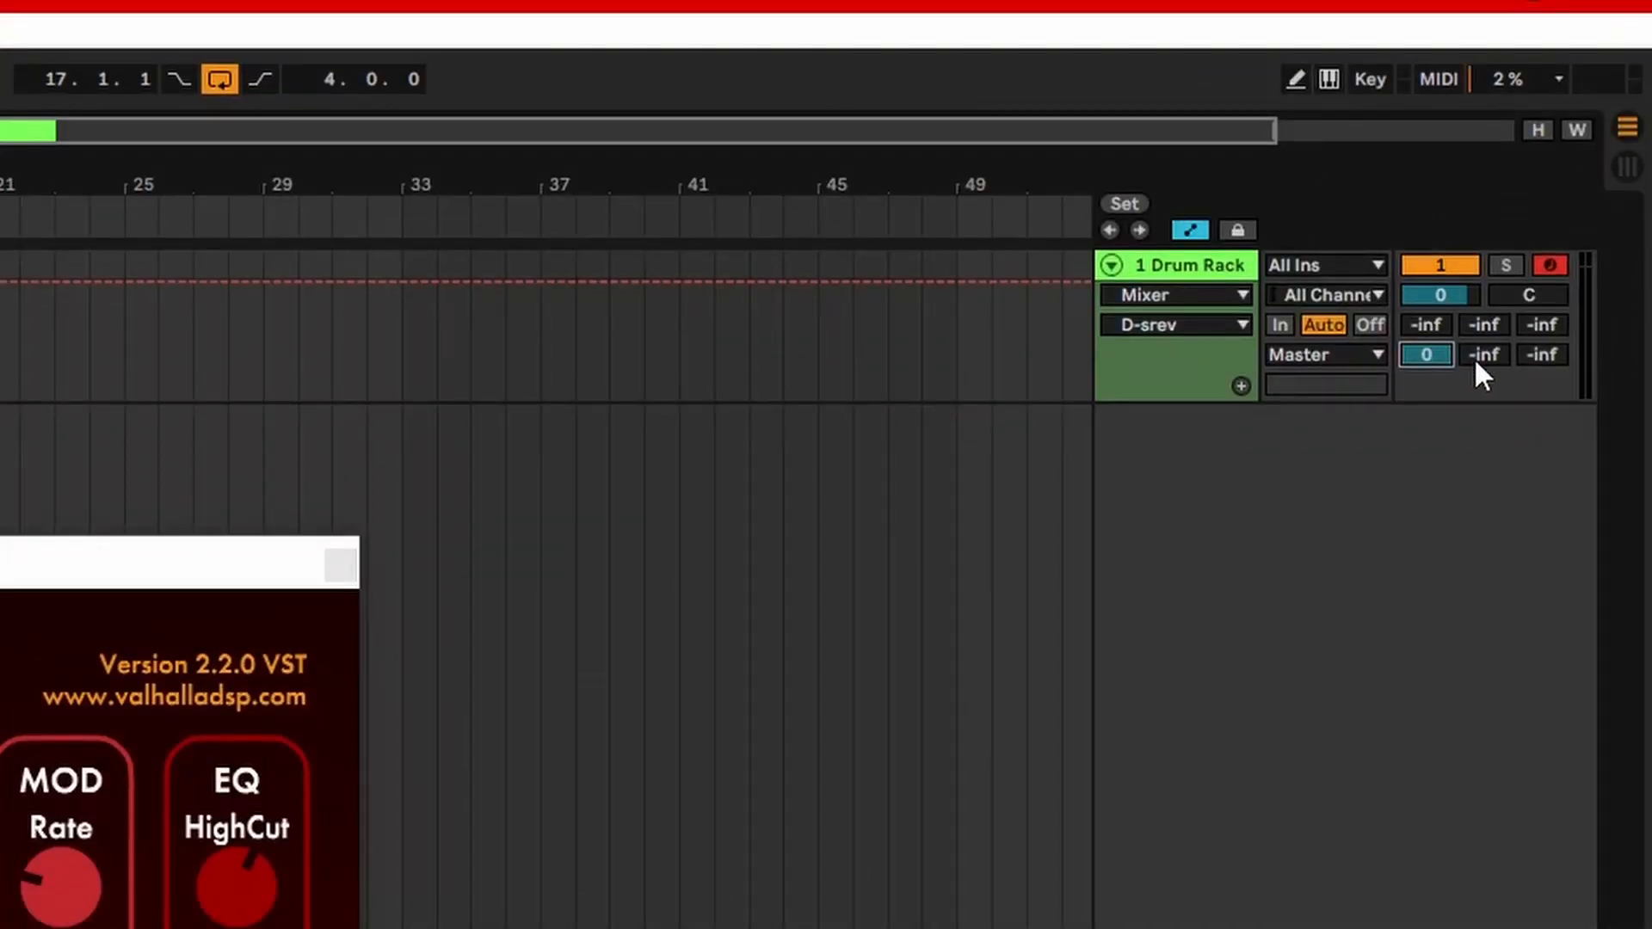
{"action": "left_click", "coordinate": [1483, 357]}
{"action": "left_click", "coordinate": [1540, 348]}
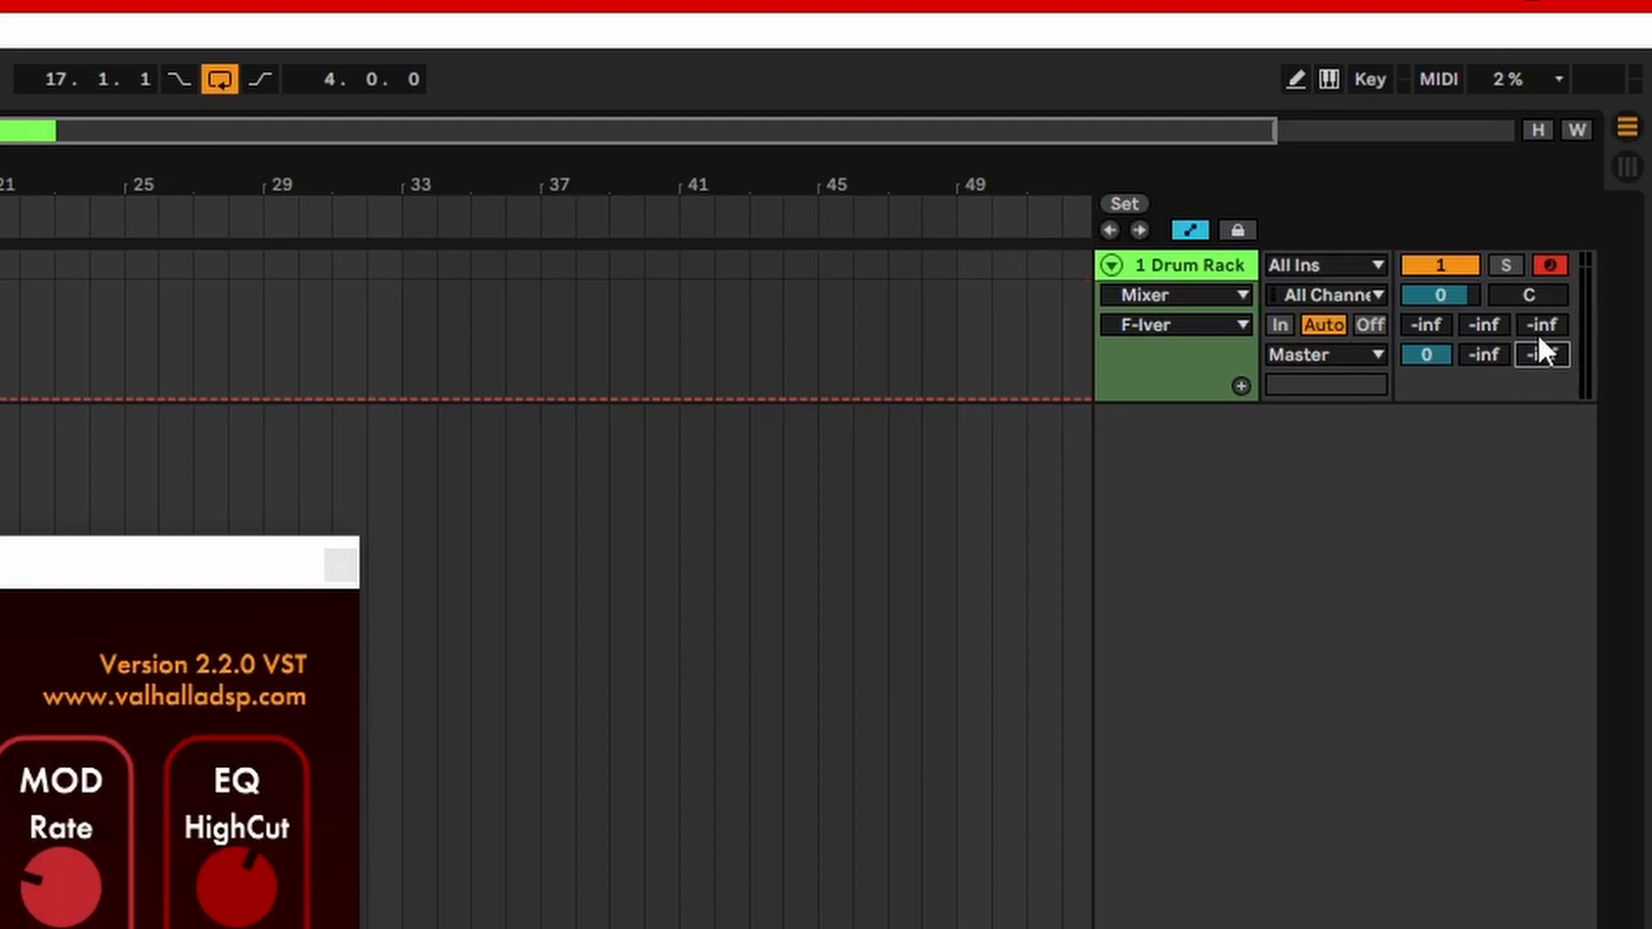
{"action": "key", "text": "a"}
{"action": "key", "text": "a"}
{"action": "left_click", "coordinate": [1530, 328]}
{"action": "left_click", "coordinate": [1484, 324]}
{"action": "left_click", "coordinate": [1426, 324]}
{"action": "left_click", "coordinate": [1426, 355]}
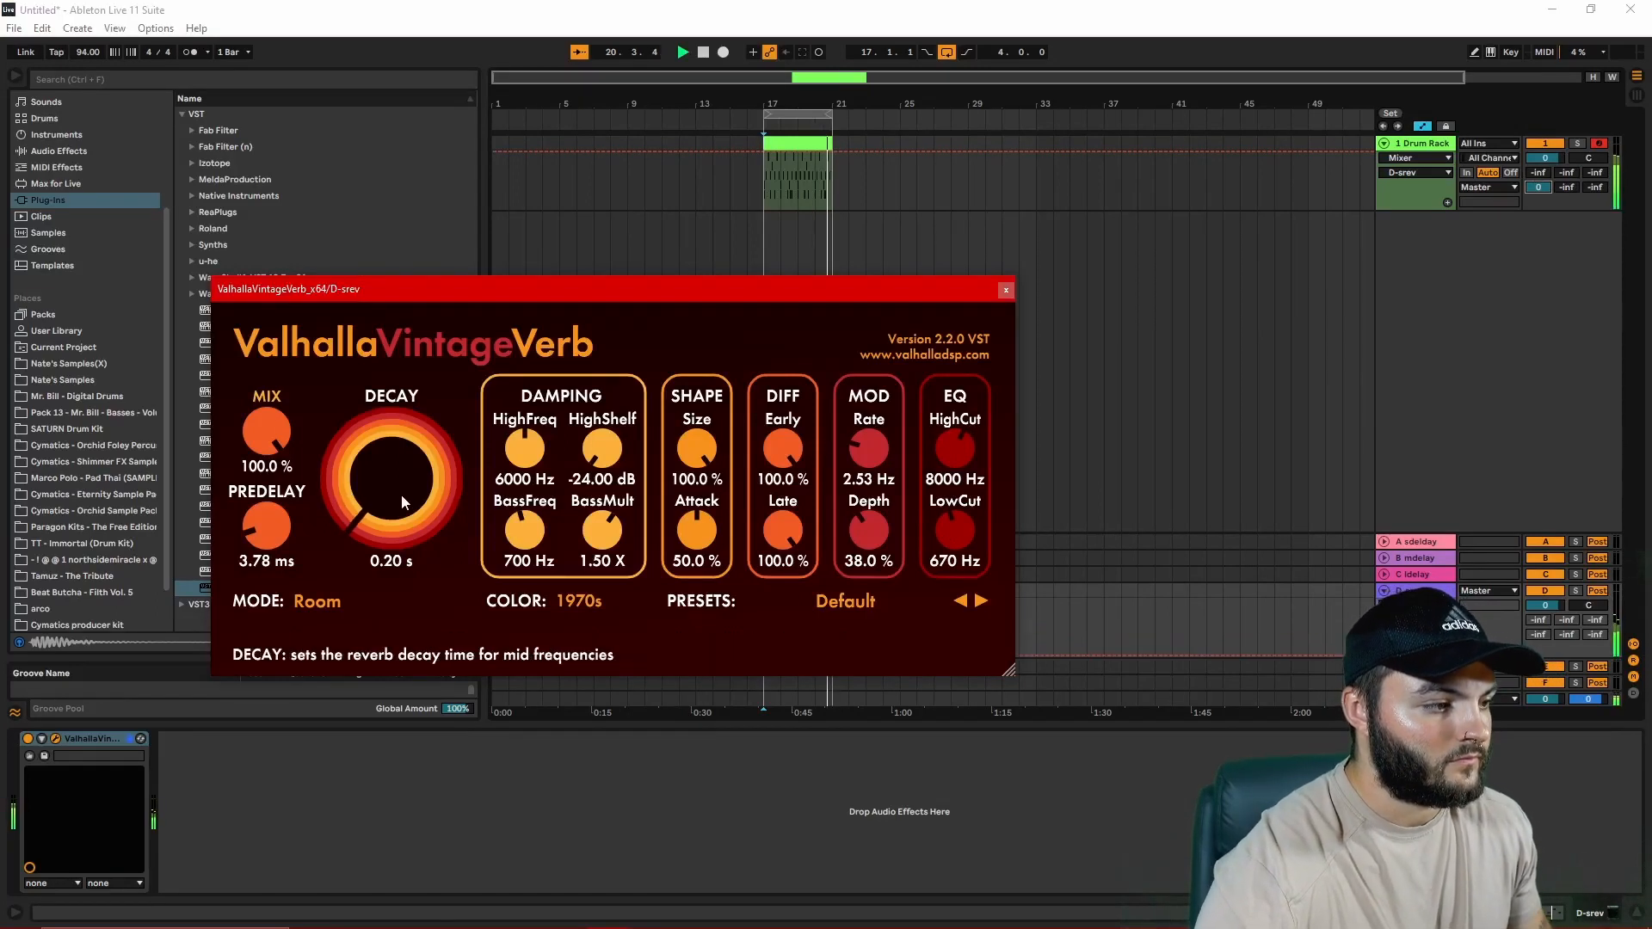
Step: Set the reverb's predelay to 0.07 ms and try its Attack at 67.2 % and lower
{"action": "mouse_move", "coordinate": [271, 529]}
{"action": "left_mouse_down"}
{"action": "mouse_move", "coordinate": [288, 570]}
{"action": "mouse_move", "coordinate": [275, 550]}
{"action": "left_mouse_up"}
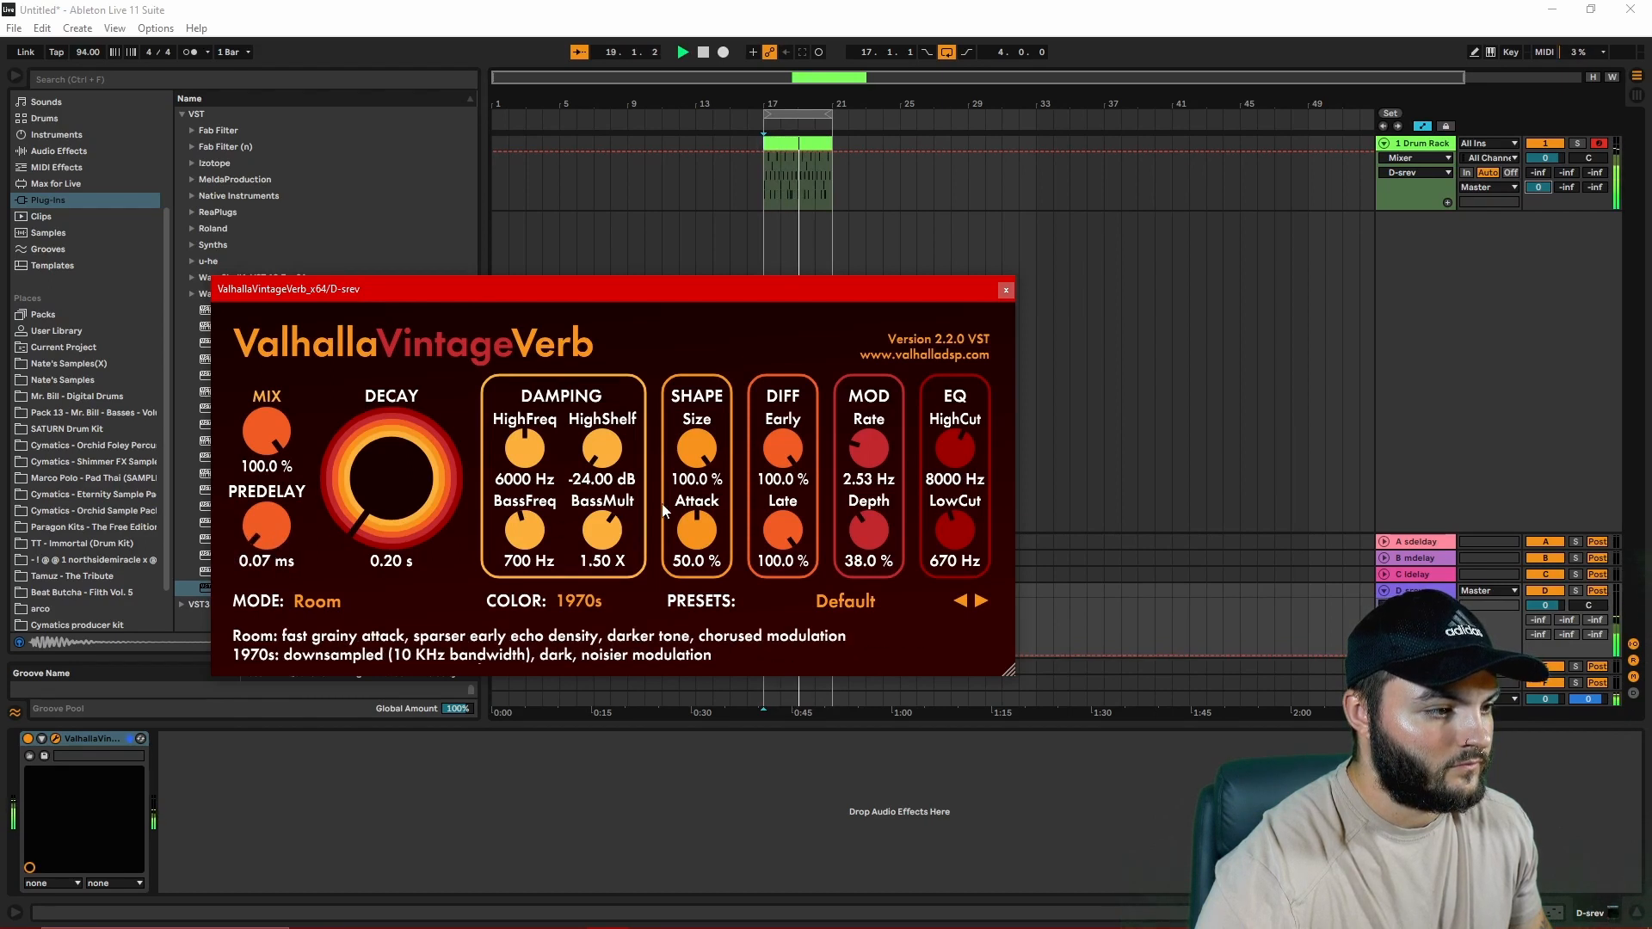
{"action": "left_click_drag", "start_coordinate": [698, 532], "coordinate": [712, 509]}
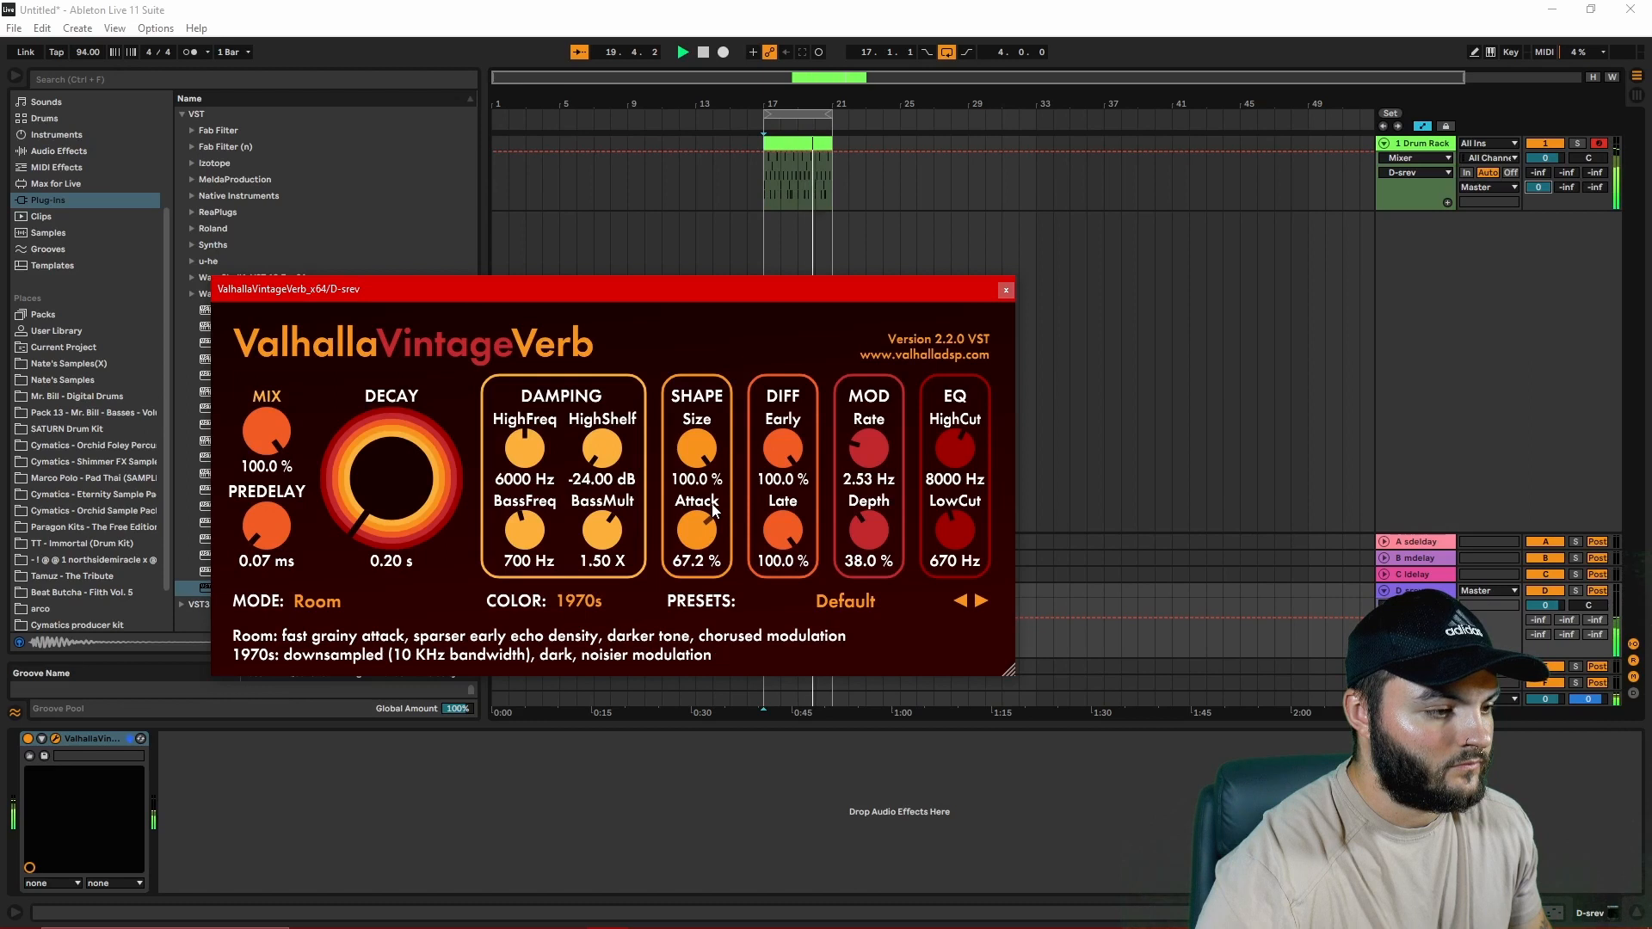
{"action": "left_click_drag", "start_coordinate": [712, 509], "coordinate": [706, 621]}
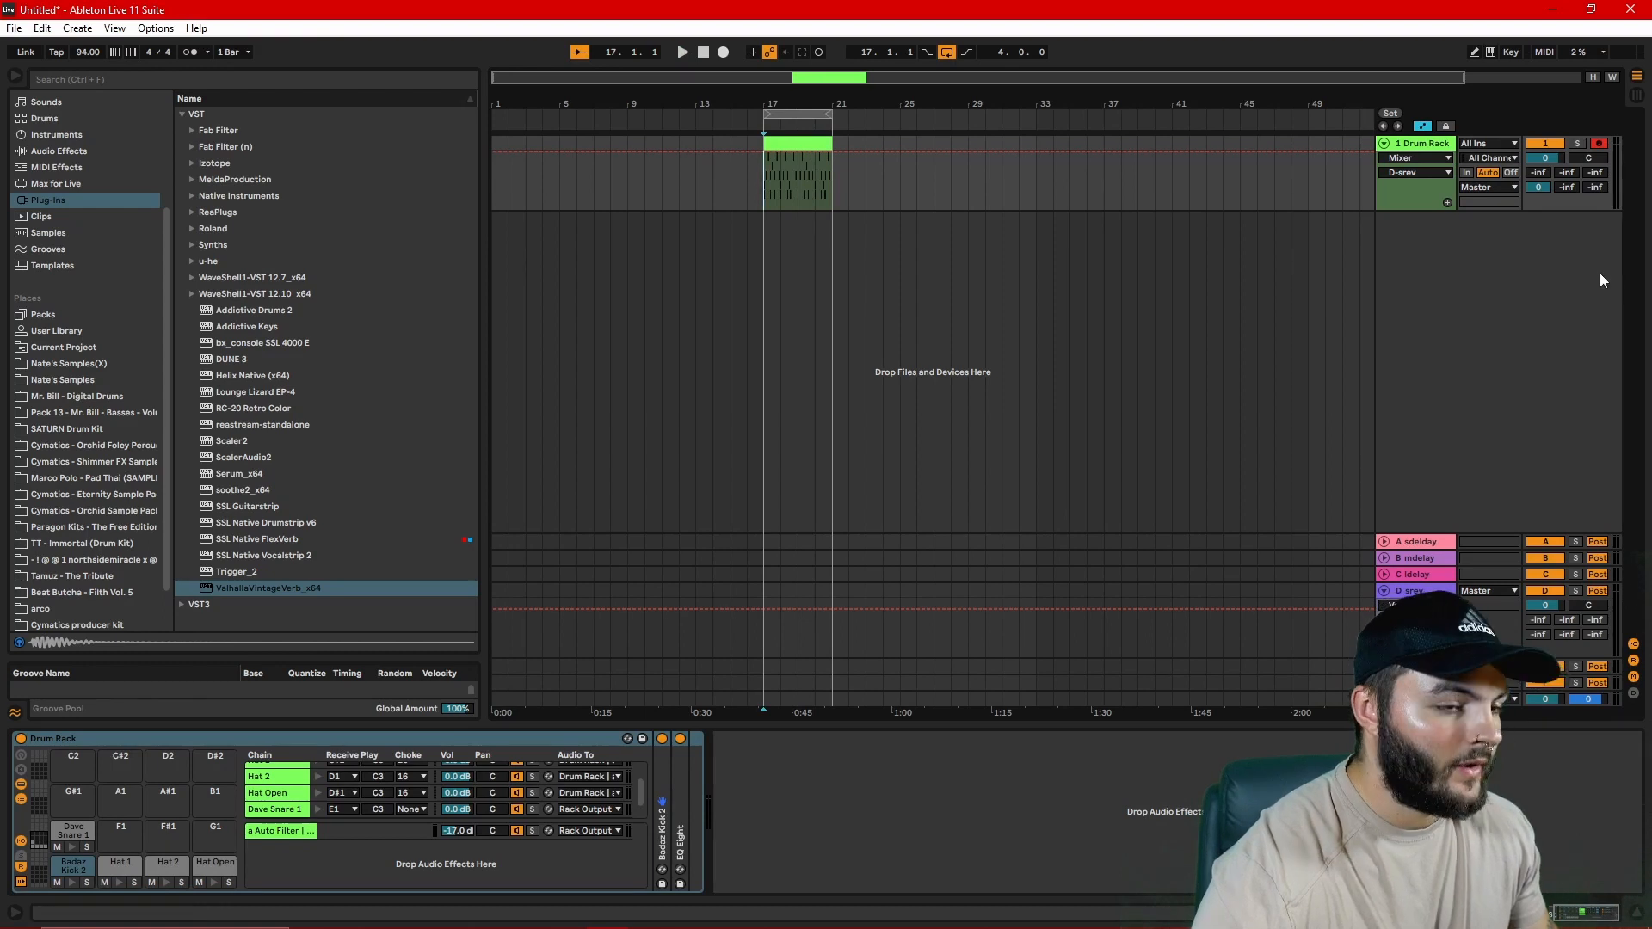
Step: Insert an audio track, set its input to D-srev and arm it for recording
{"action": "key", "text": "ctrl+t"}
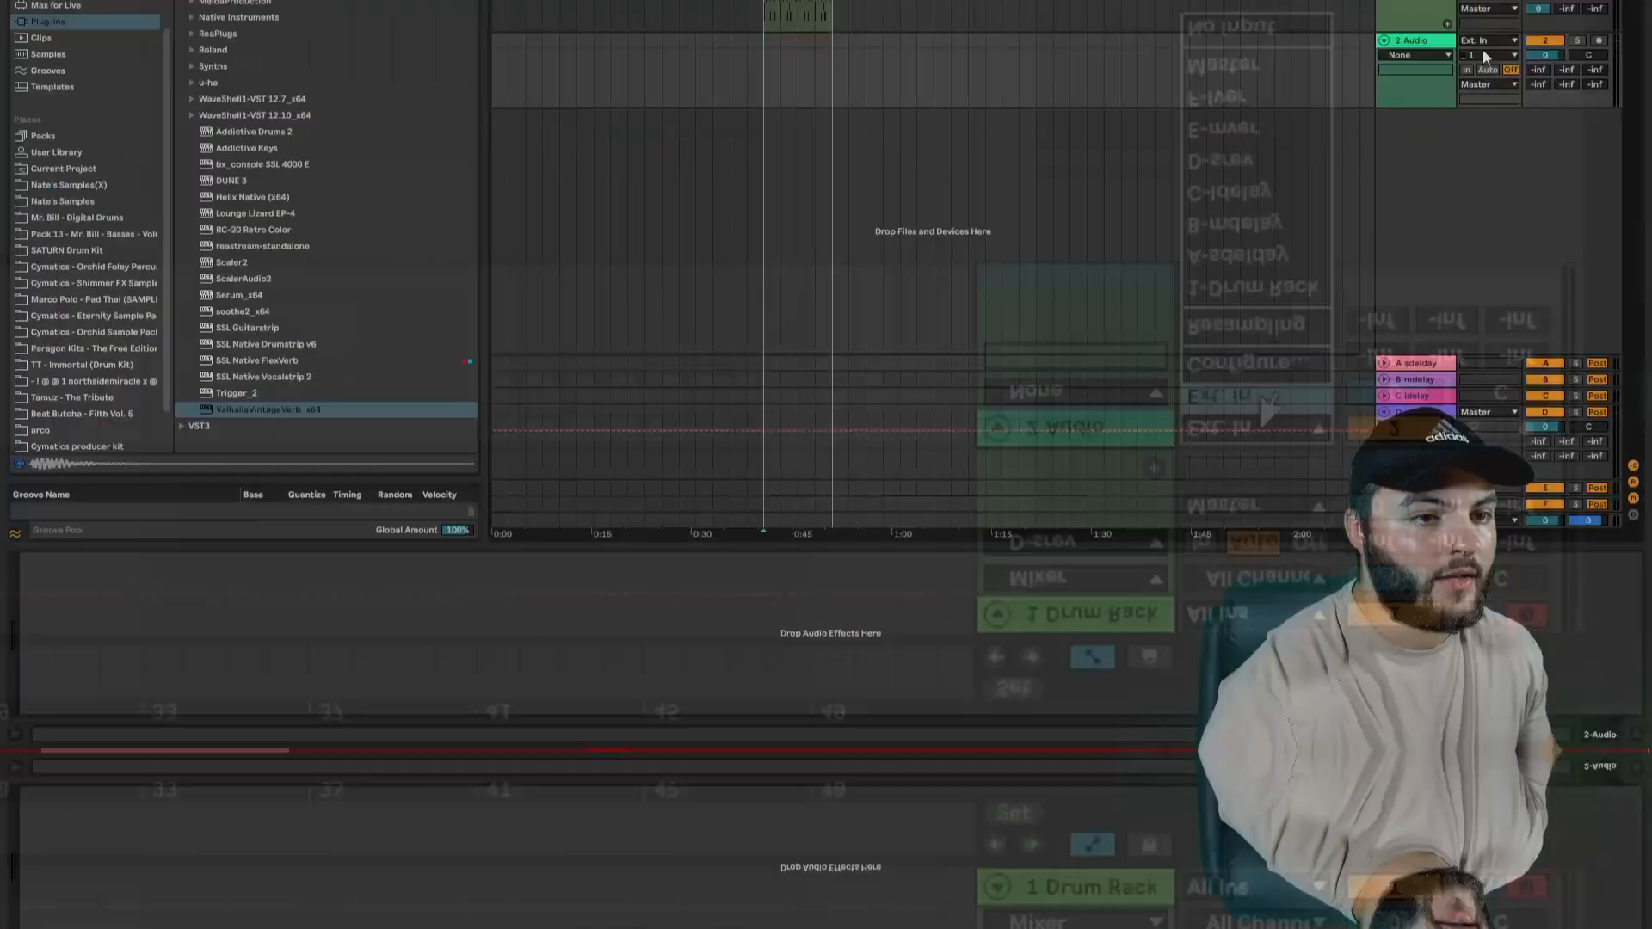
{"action": "left_click", "coordinate": [1488, 219]}
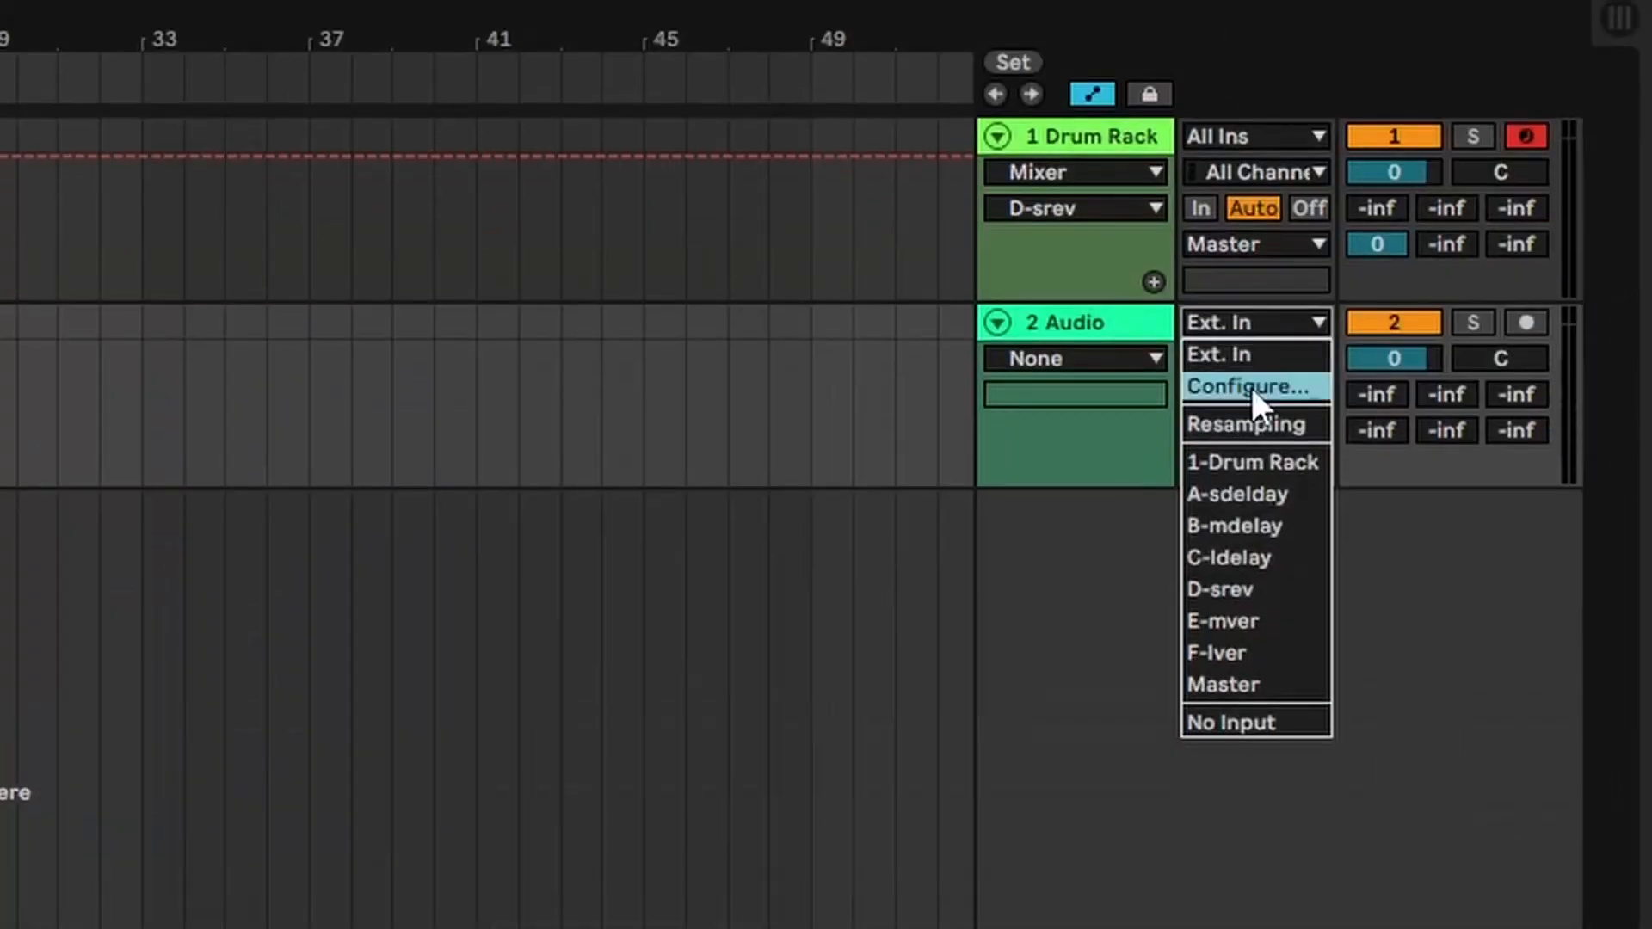
{"action": "left_click", "coordinate": [1275, 588]}
{"action": "left_click", "coordinate": [1511, 326]}
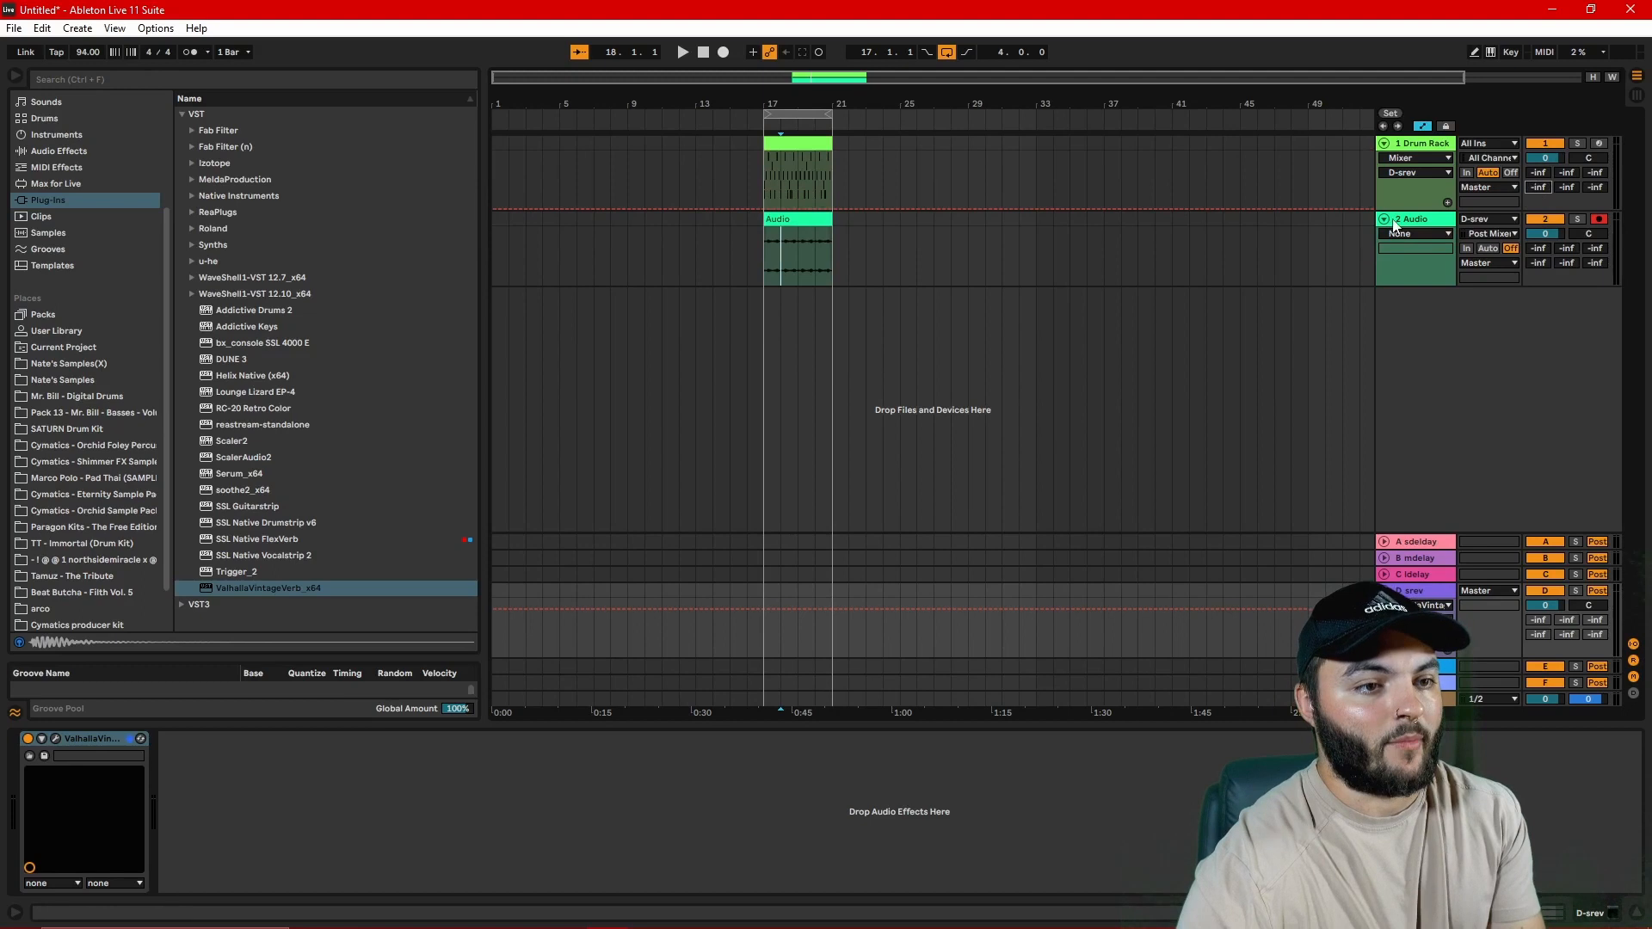
Step: Set the Drum Rack track's D-srev send to -inf, and freeze and flatten the track to audio
{"action": "left_click", "coordinate": [1393, 226]}
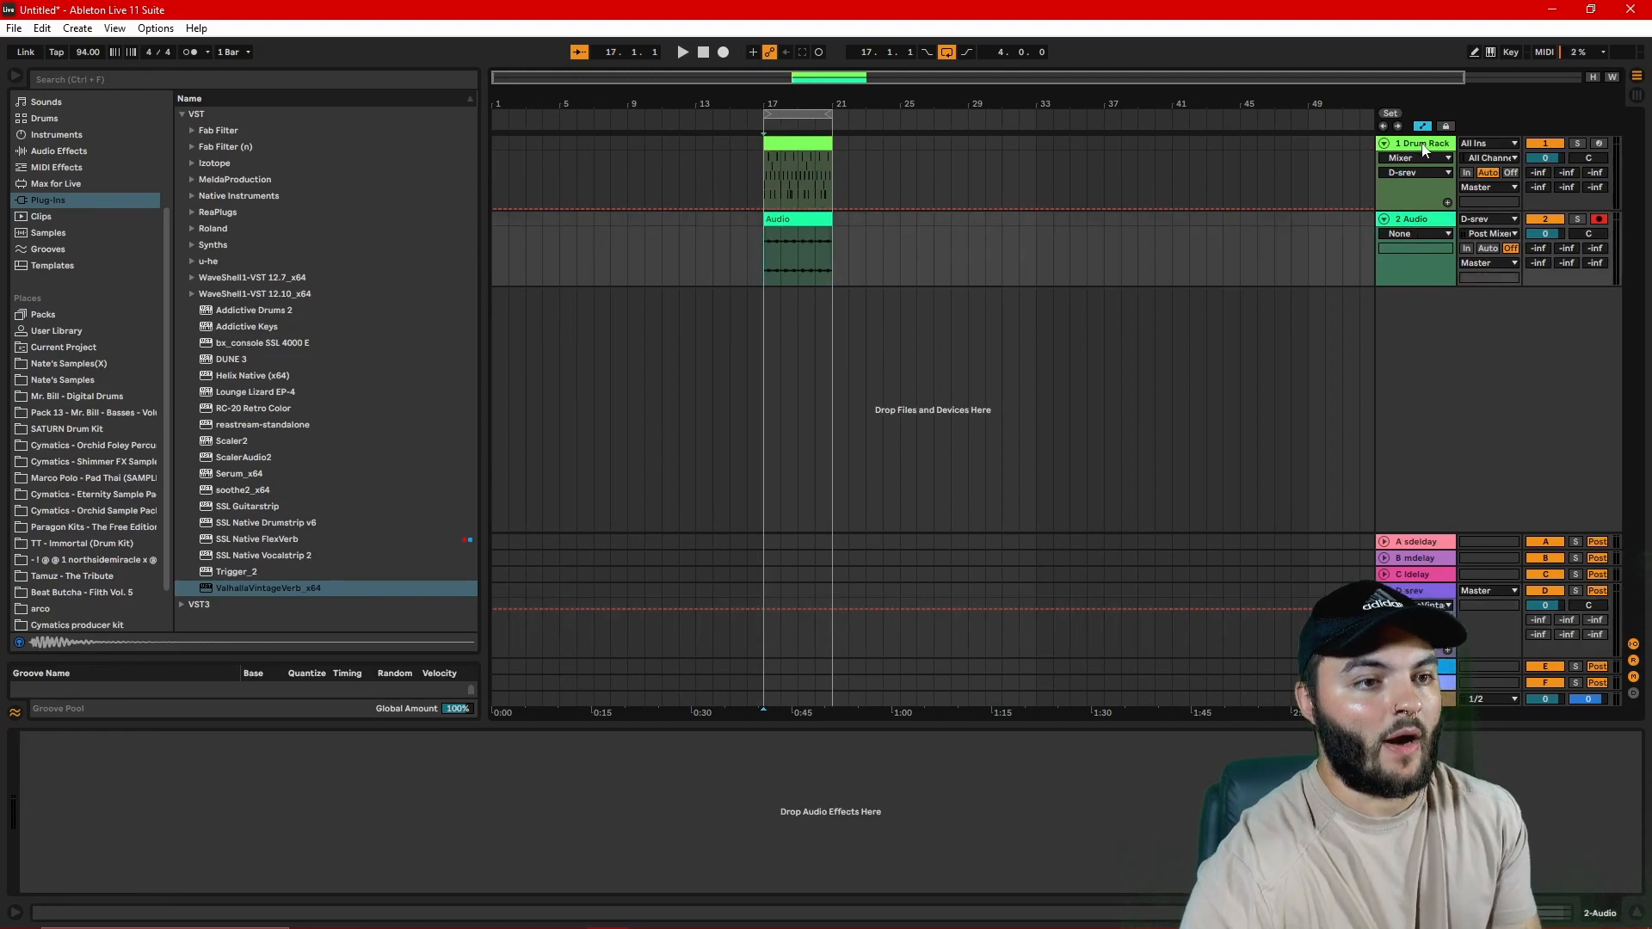
{"action": "left_click", "coordinate": [1424, 151]}
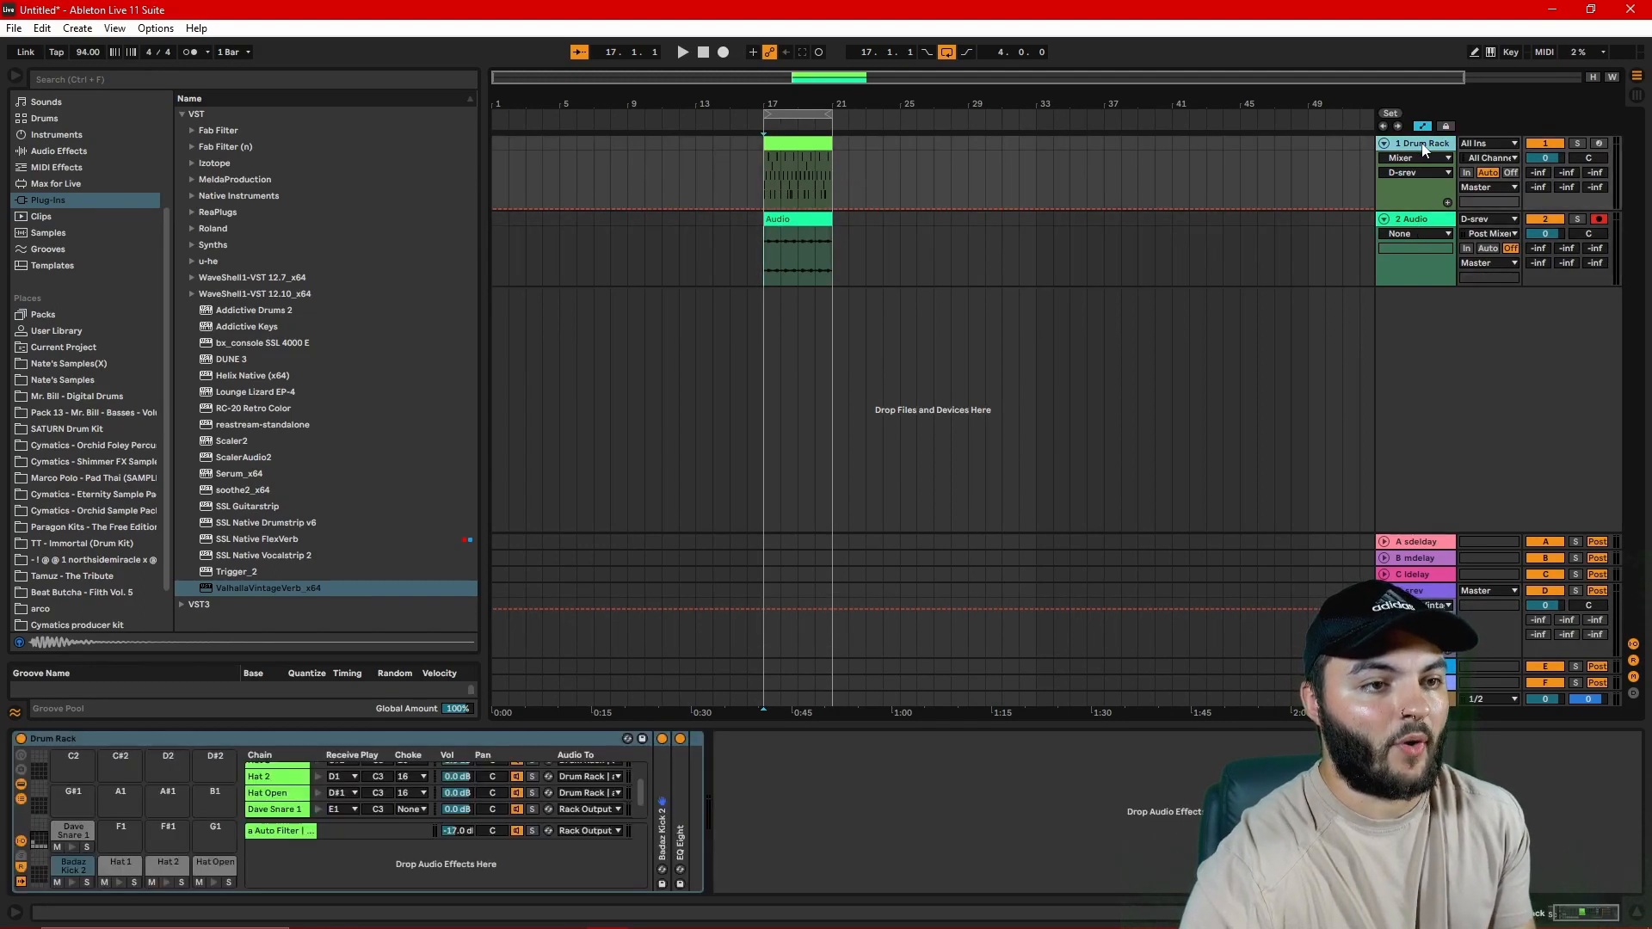
{"action": "right_click", "coordinate": [1424, 148]}
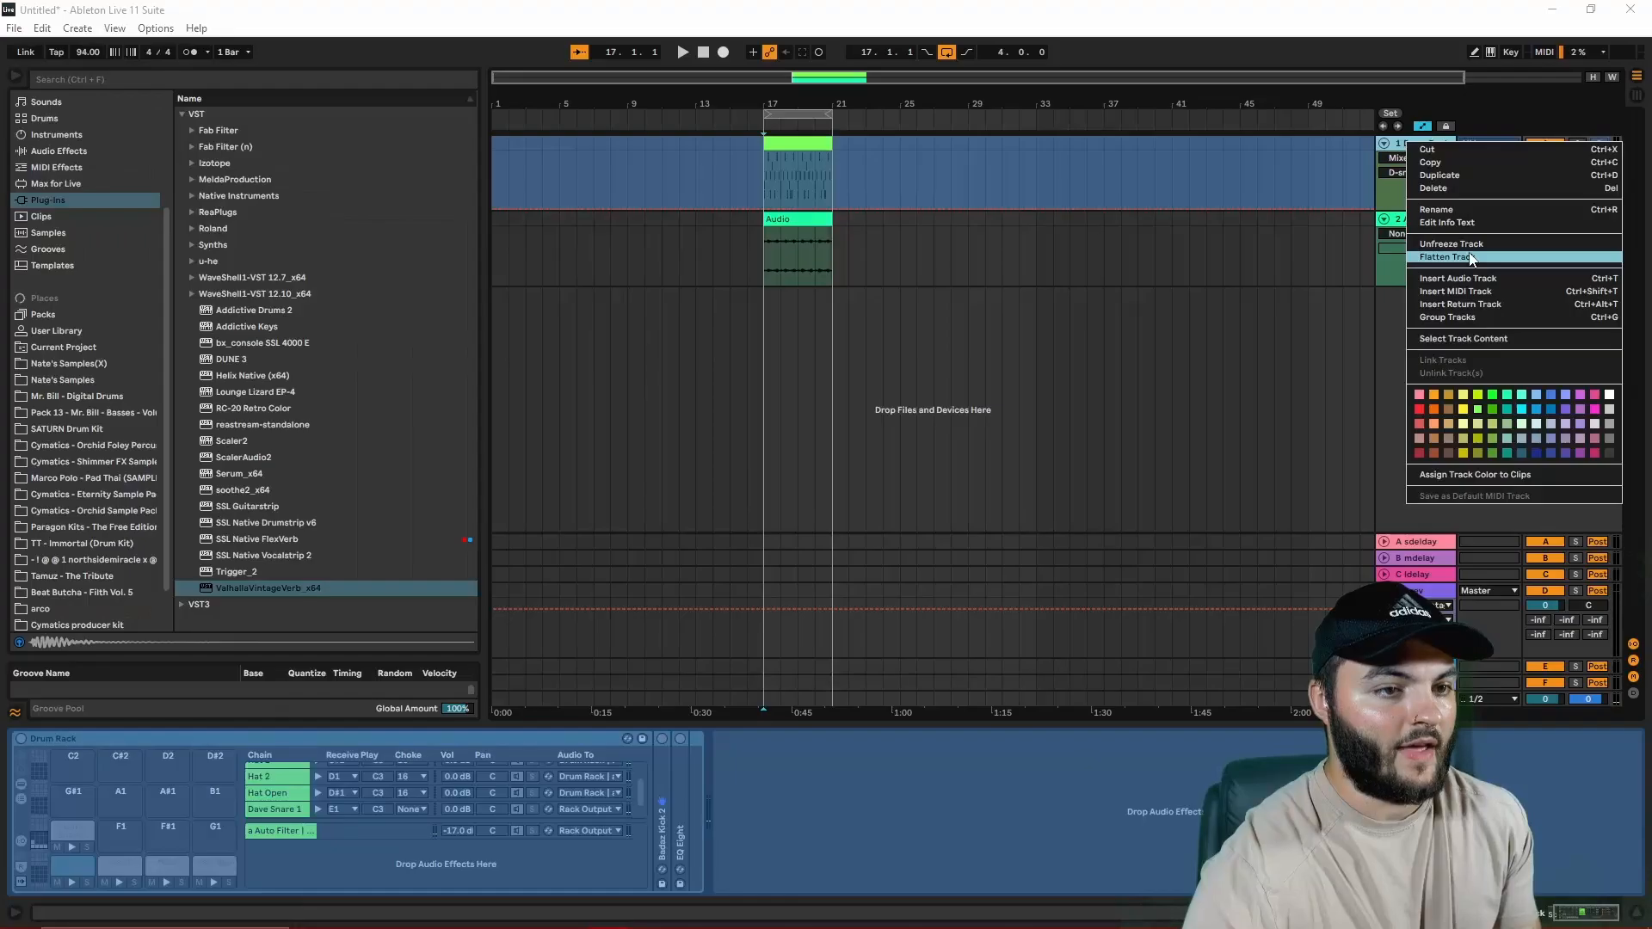
{"action": "left_click", "coordinate": [1371, 276]}
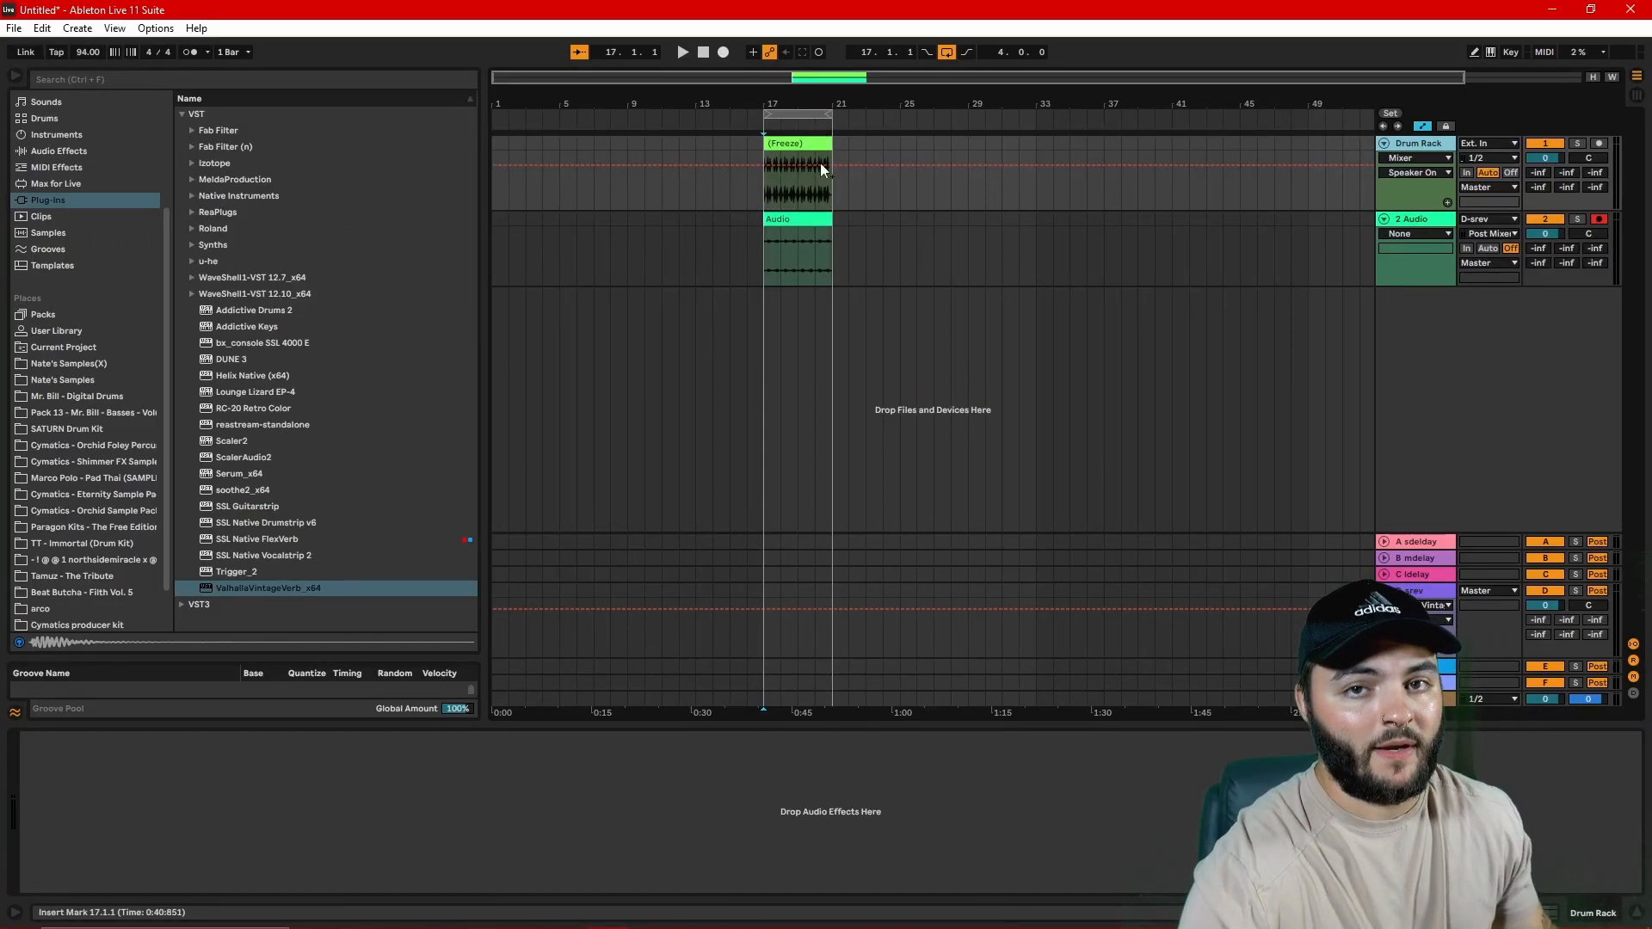
{"action": "scroll", "coordinate": [785, 205], "scroll_direction": "up", "scroll_amount": 3}
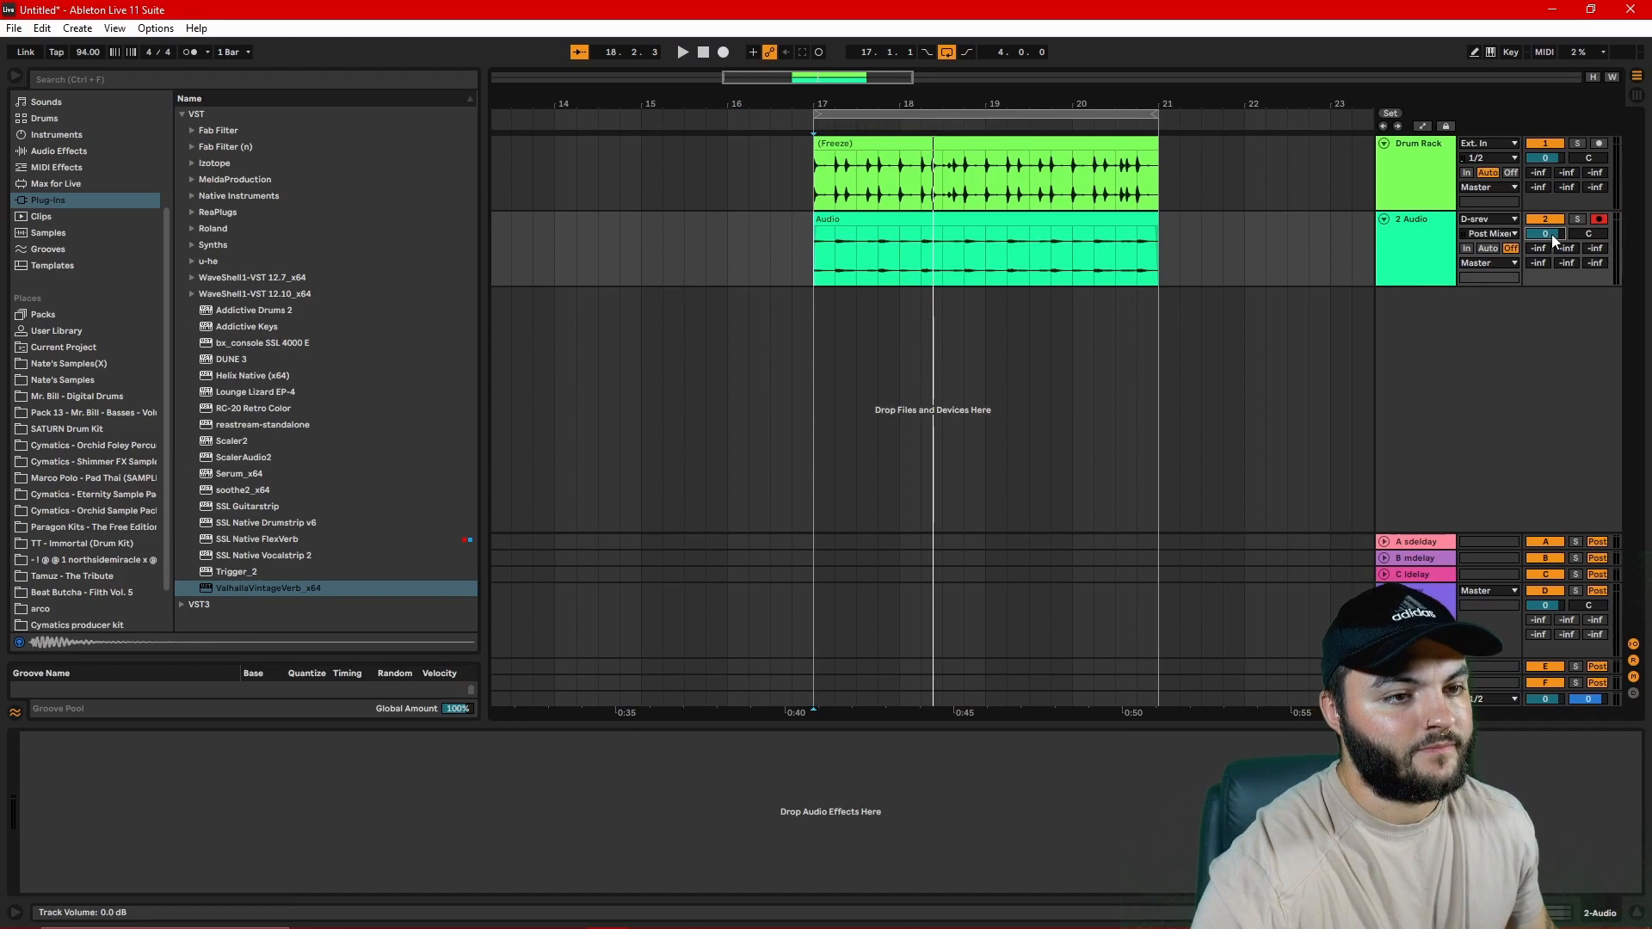
Step: Pull the printed reverb track's volume down to -inf, play the loop, and raise the track to -13.2 dB
{"action": "left_click_drag", "start_coordinate": [1551, 234], "coordinate": [1551, 284]}
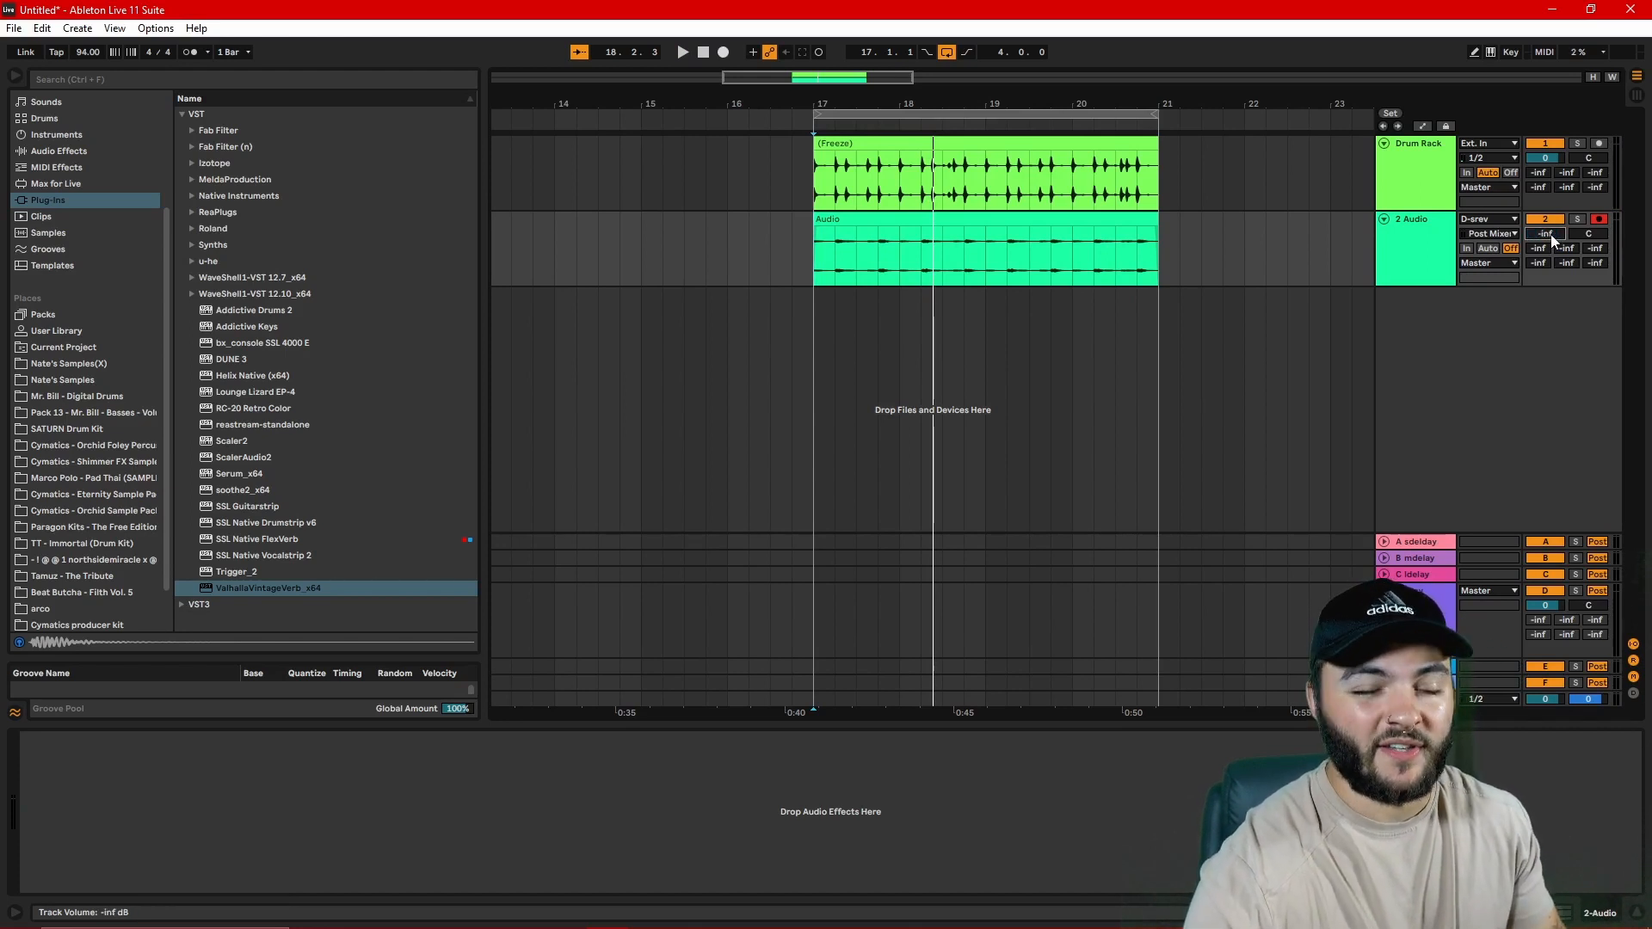
{"action": "key", "text": "space"}
{"action": "left_click_drag", "start_coordinate": [1551, 234], "coordinate": [1551, 206]}
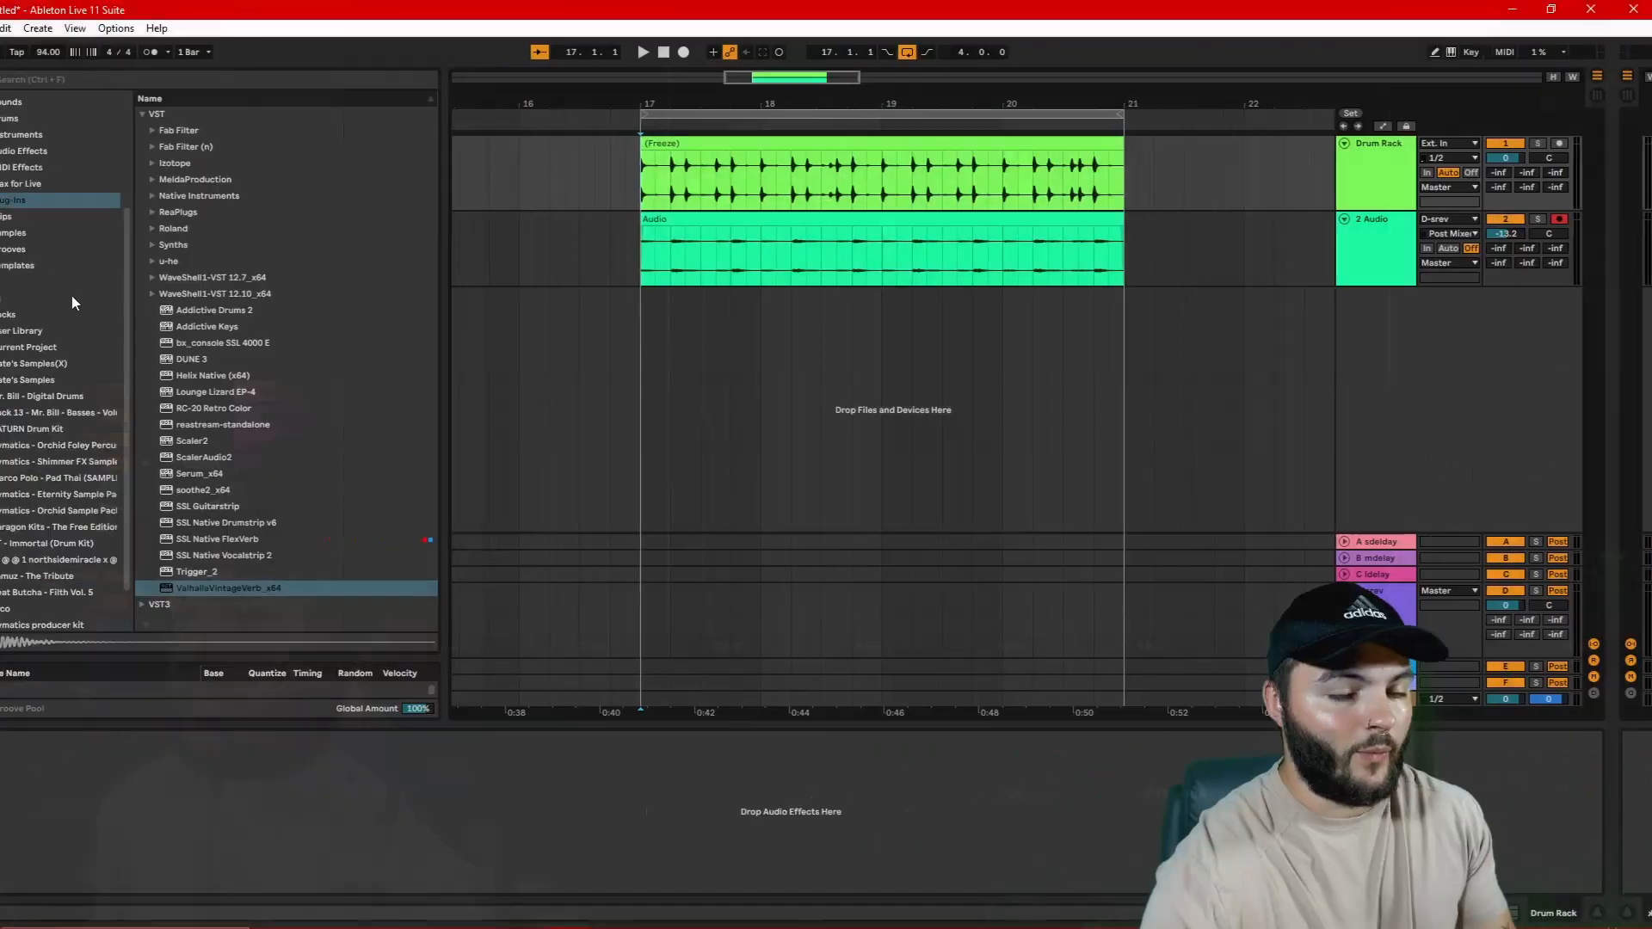
Step: Add the Tam Shnare.wav loop from the Beat Butcha Perc Loops folder at bar 17 on a new track
{"action": "left_click", "coordinate": [87, 590]}
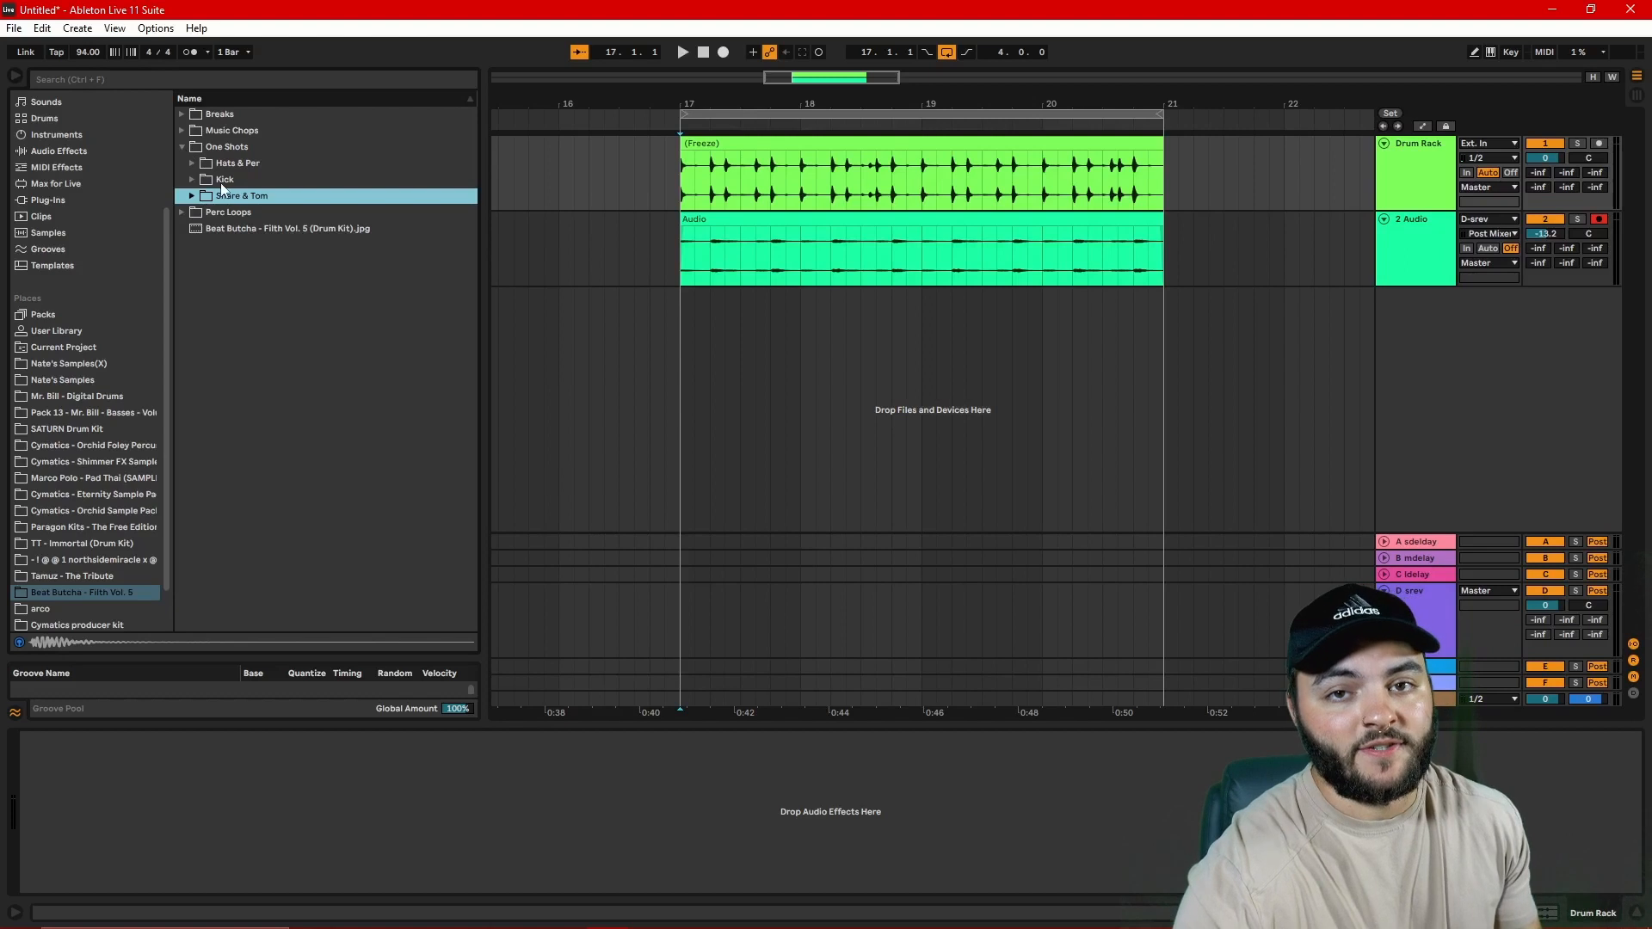
{"action": "left_click", "coordinate": [180, 211]}
{"action": "scroll", "coordinate": [415, 376], "scroll_direction": "down", "scroll_amount": 5}
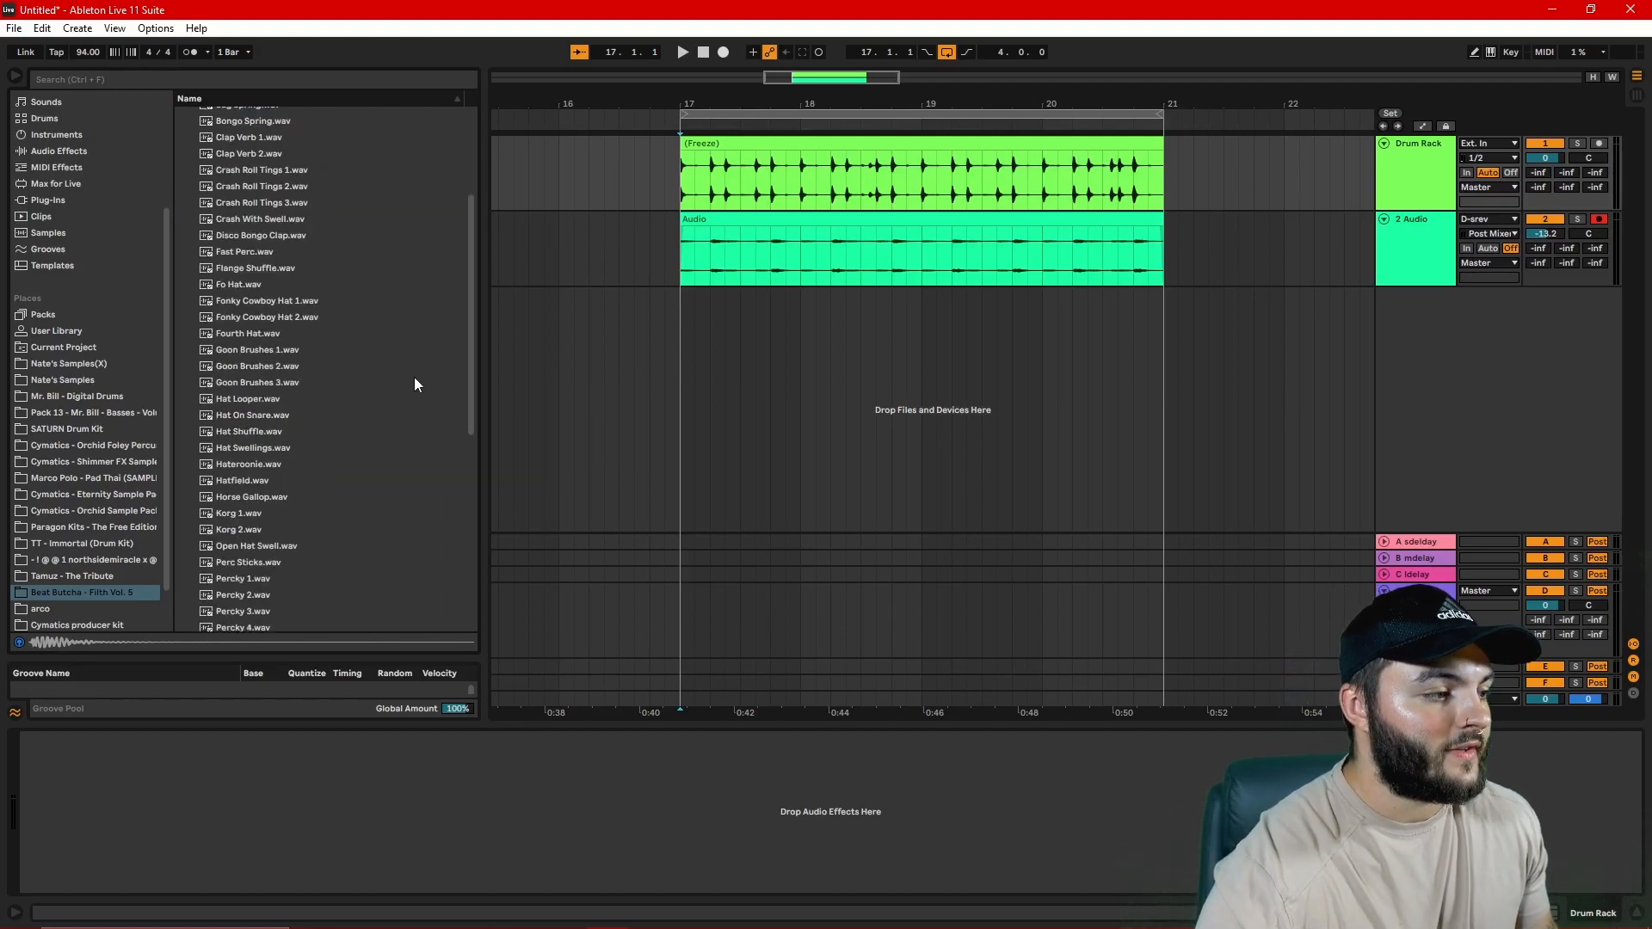
{"action": "scroll", "coordinate": [411, 402], "scroll_direction": "down", "scroll_amount": 5}
{"action": "left_click_drag", "start_coordinate": [258, 491], "coordinate": [684, 339]}
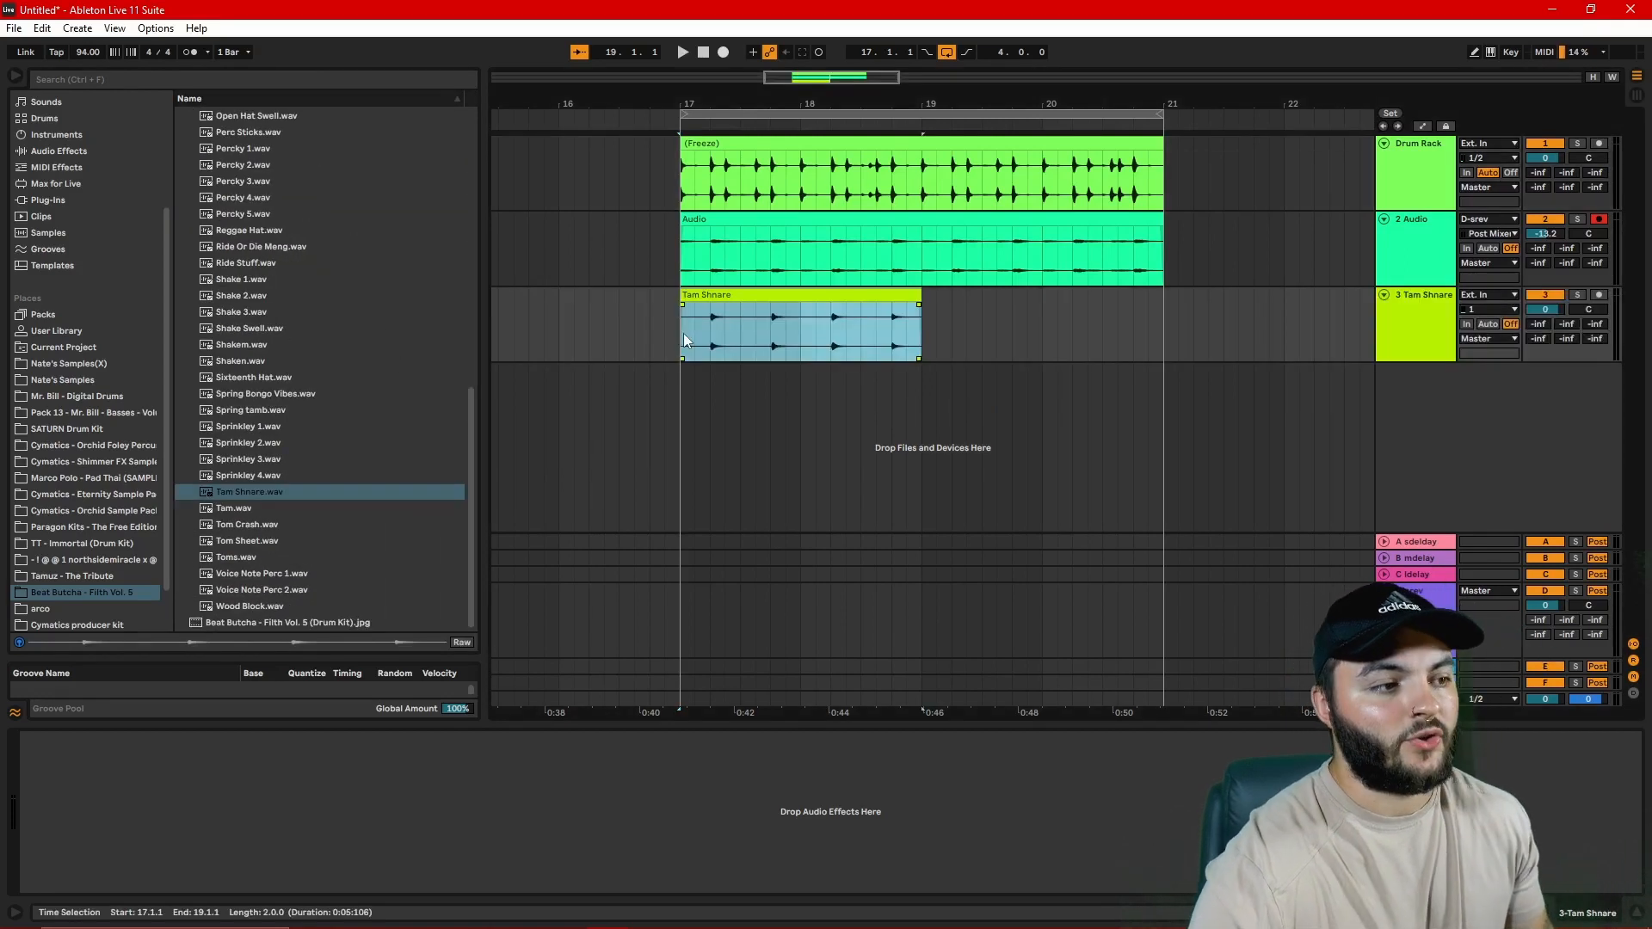
{"action": "left_click", "coordinate": [683, 334]}
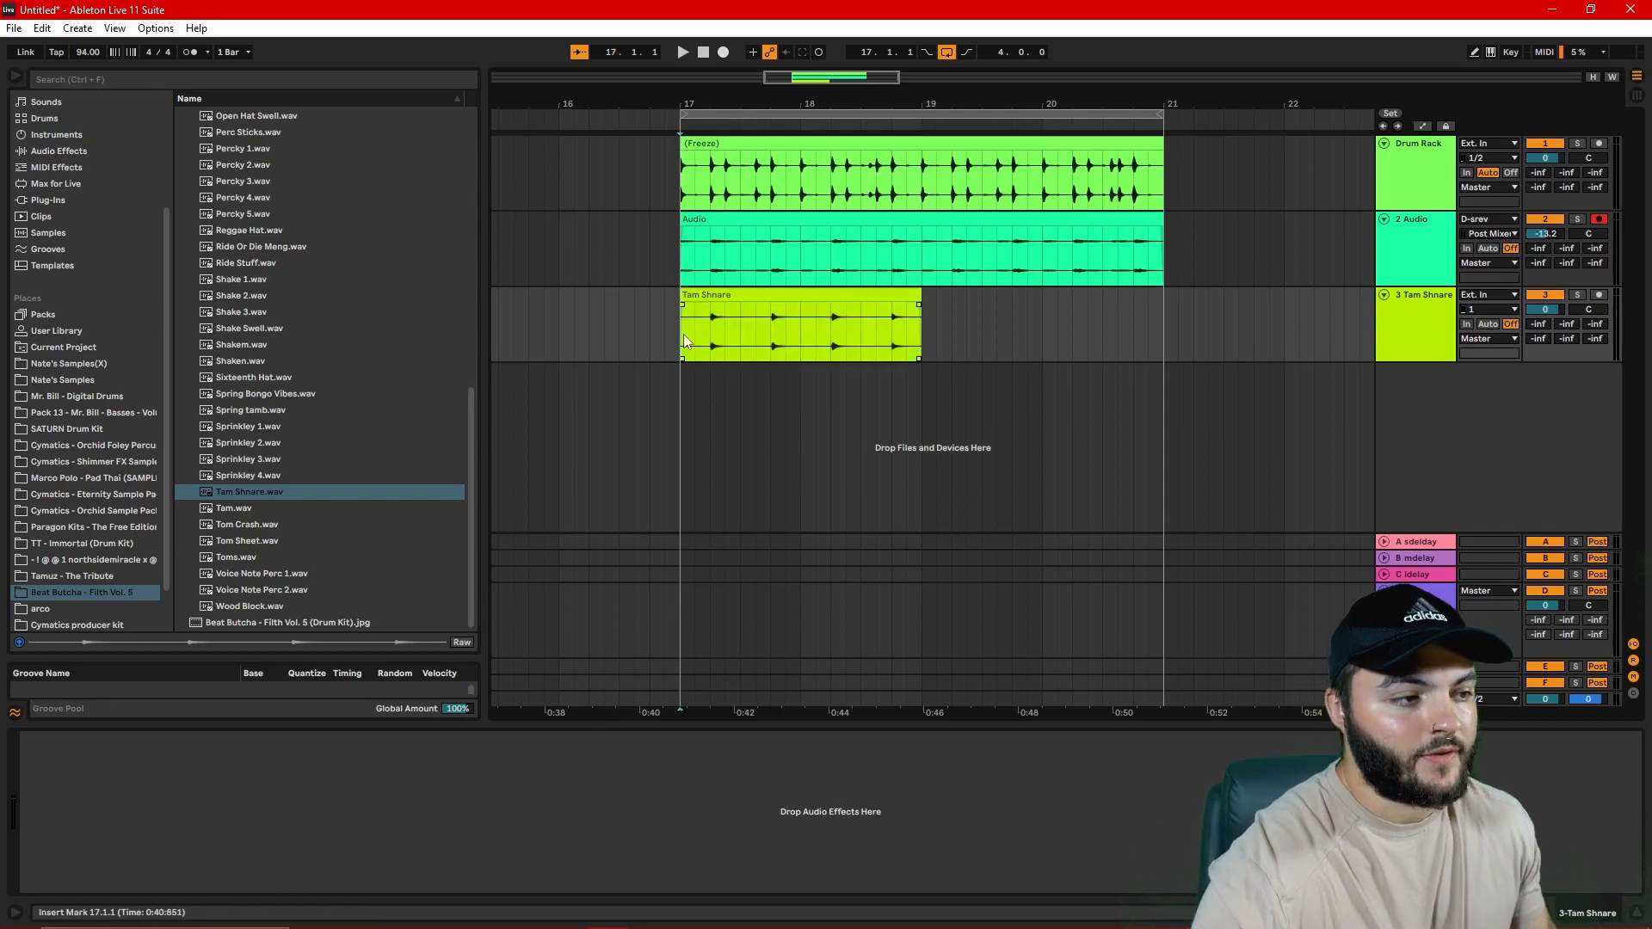
Step: Duplicate the Tam Shnare clip to fill the four-bar loop and set its track's volume to -14.9 dB during playback
{"action": "key", "text": "space"}
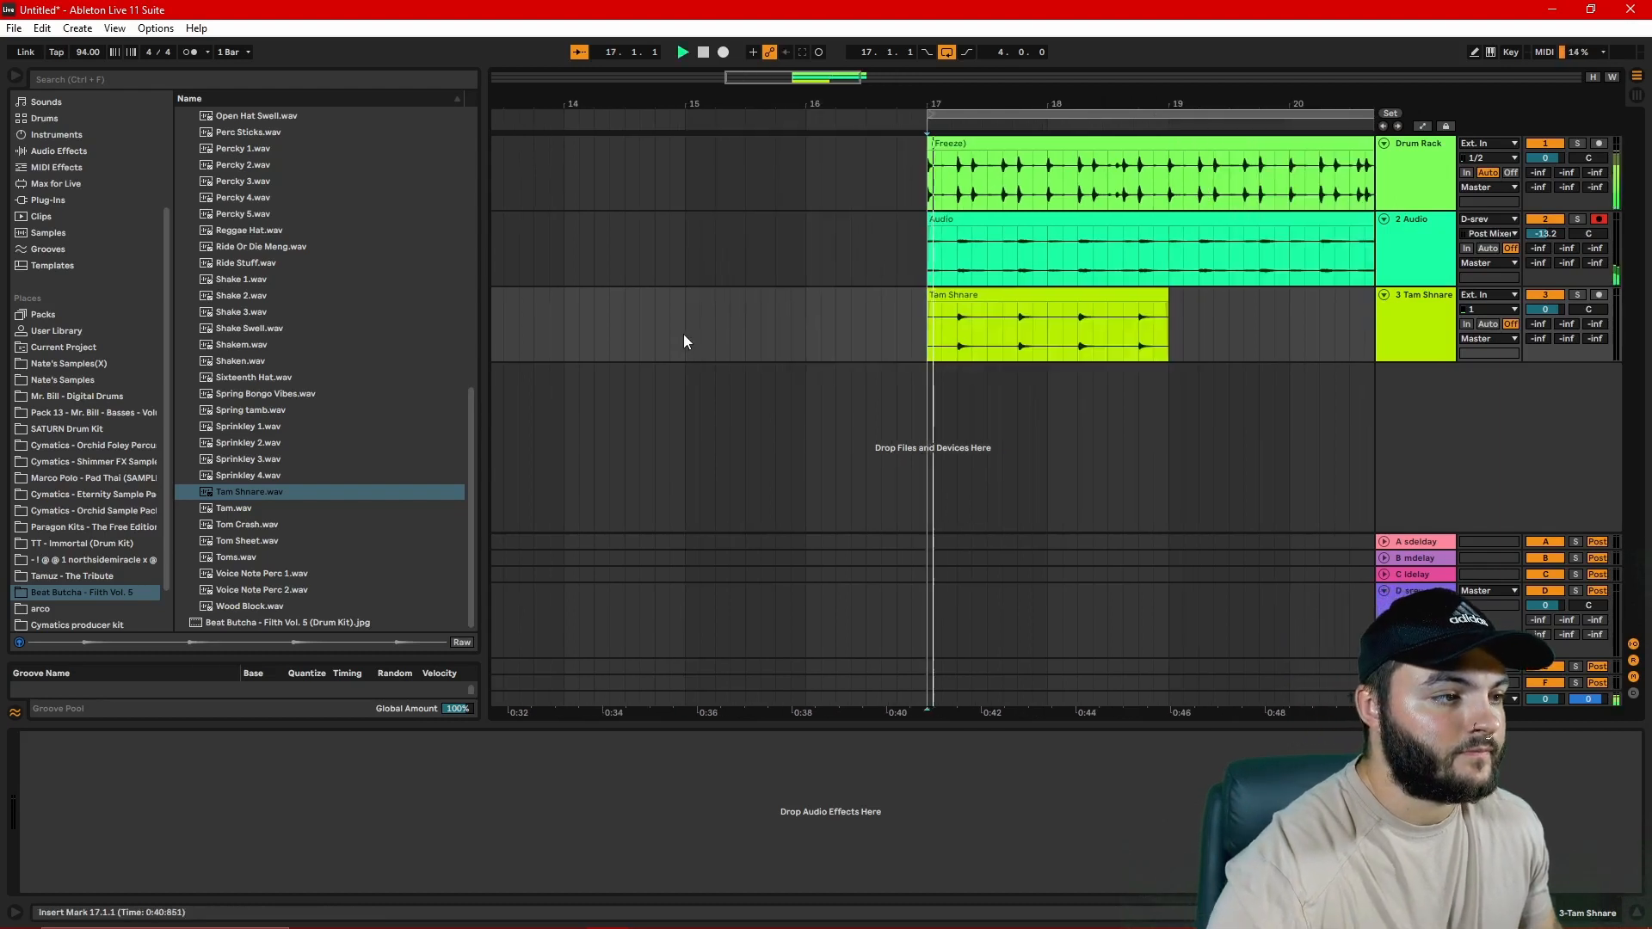
{"action": "left_click", "coordinate": [1057, 295]}
{"action": "key", "text": "ctrl+d"}
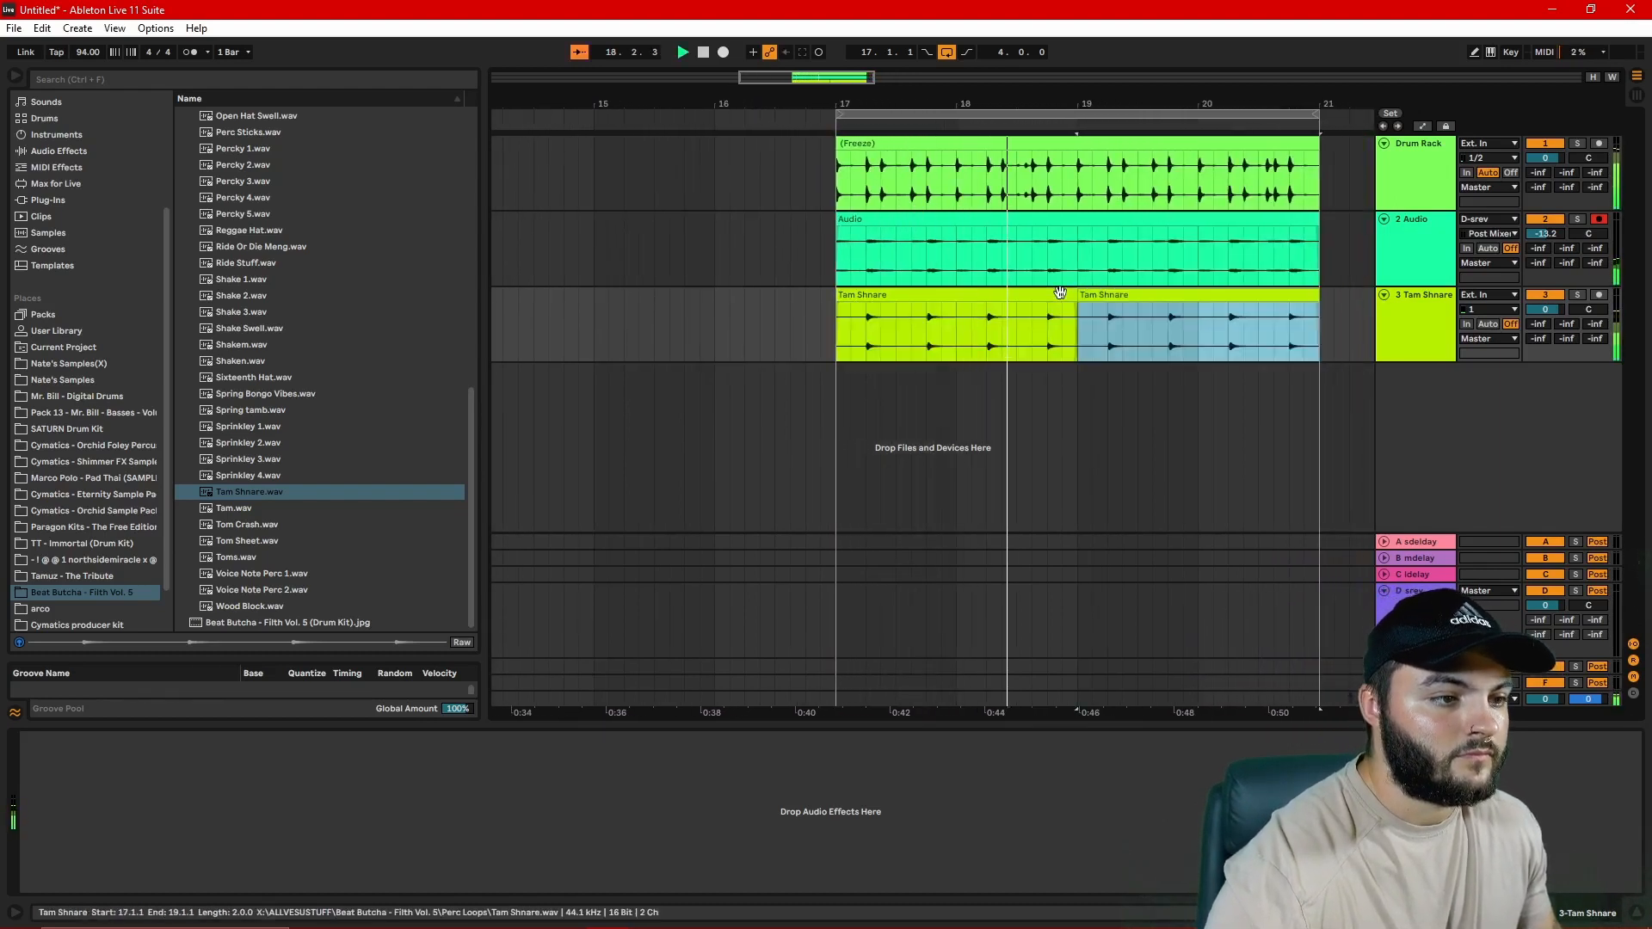
{"action": "left_click_drag", "start_coordinate": [1555, 314], "coordinate": [1555, 338]}
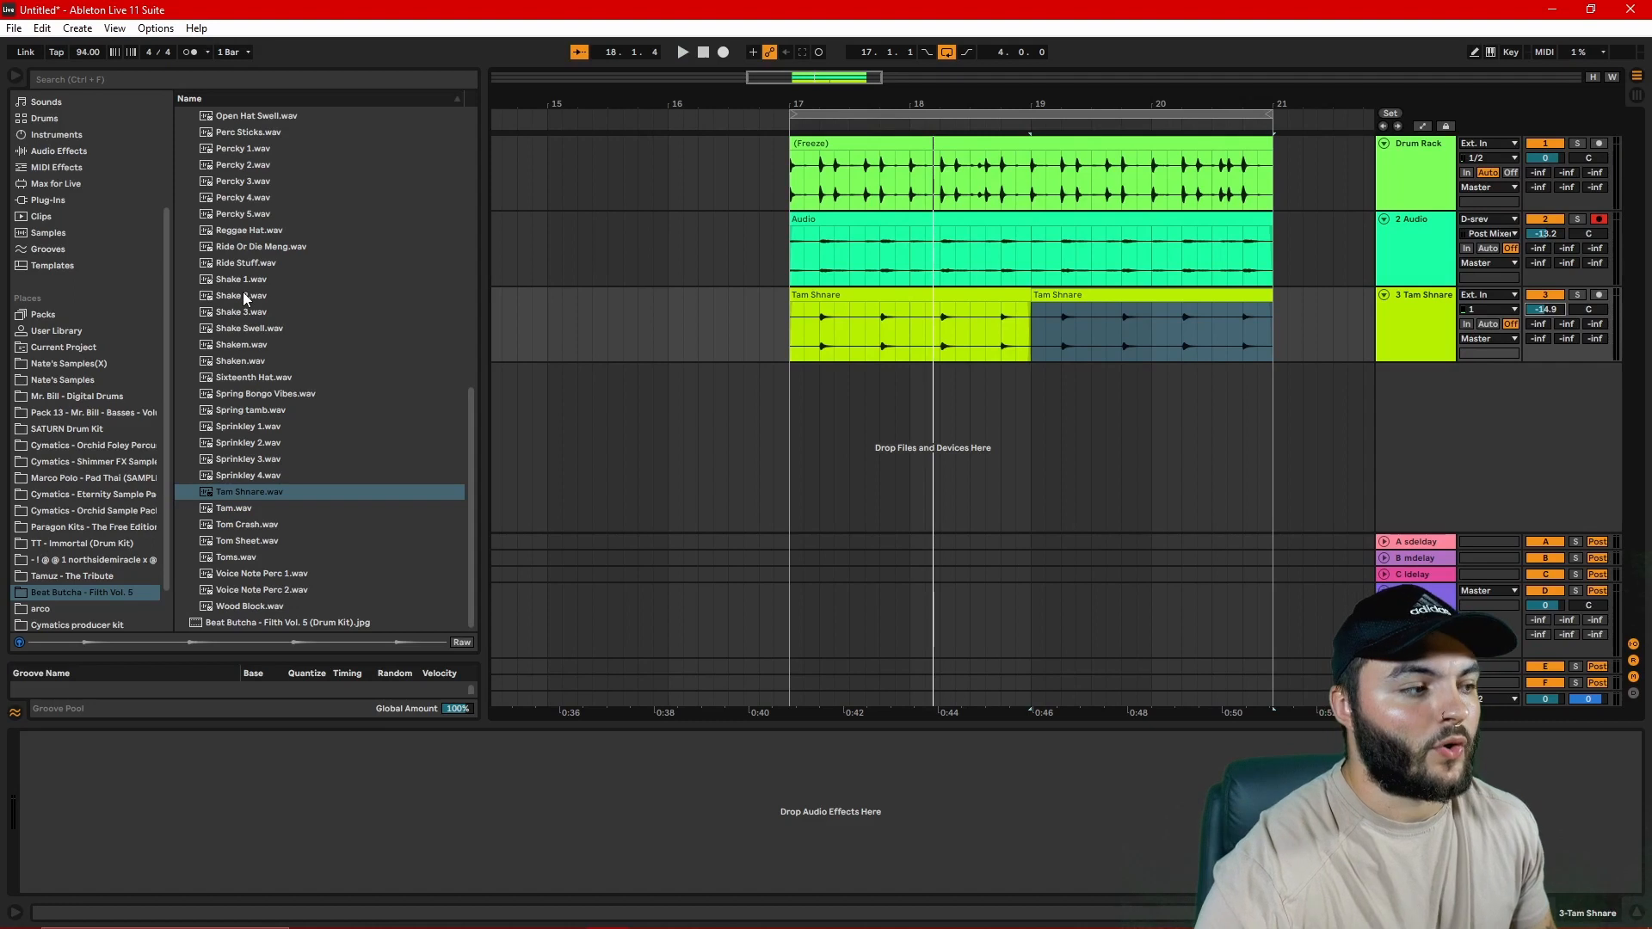
Step: Add the Shake 2.wav loop on a new track and consolidate its slices from bar 17 to 18 into one clip
{"action": "left_click_drag", "start_coordinate": [242, 296], "coordinate": [934, 396]}
{"action": "key", "text": "space"}
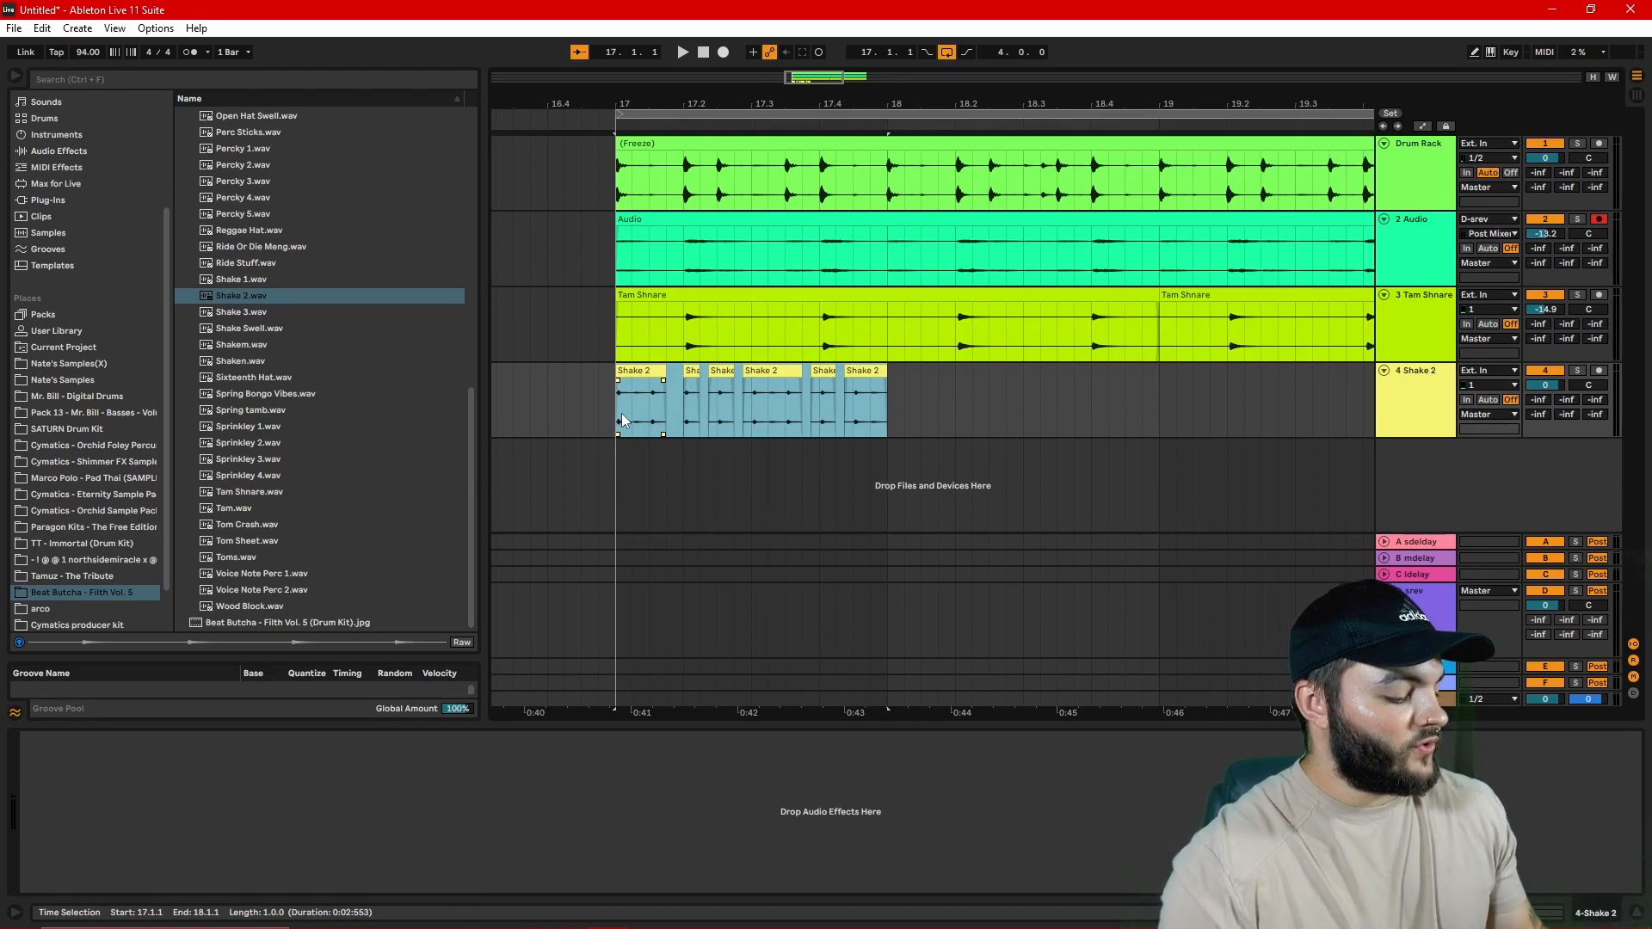
{"action": "key", "text": "ctrl+j"}
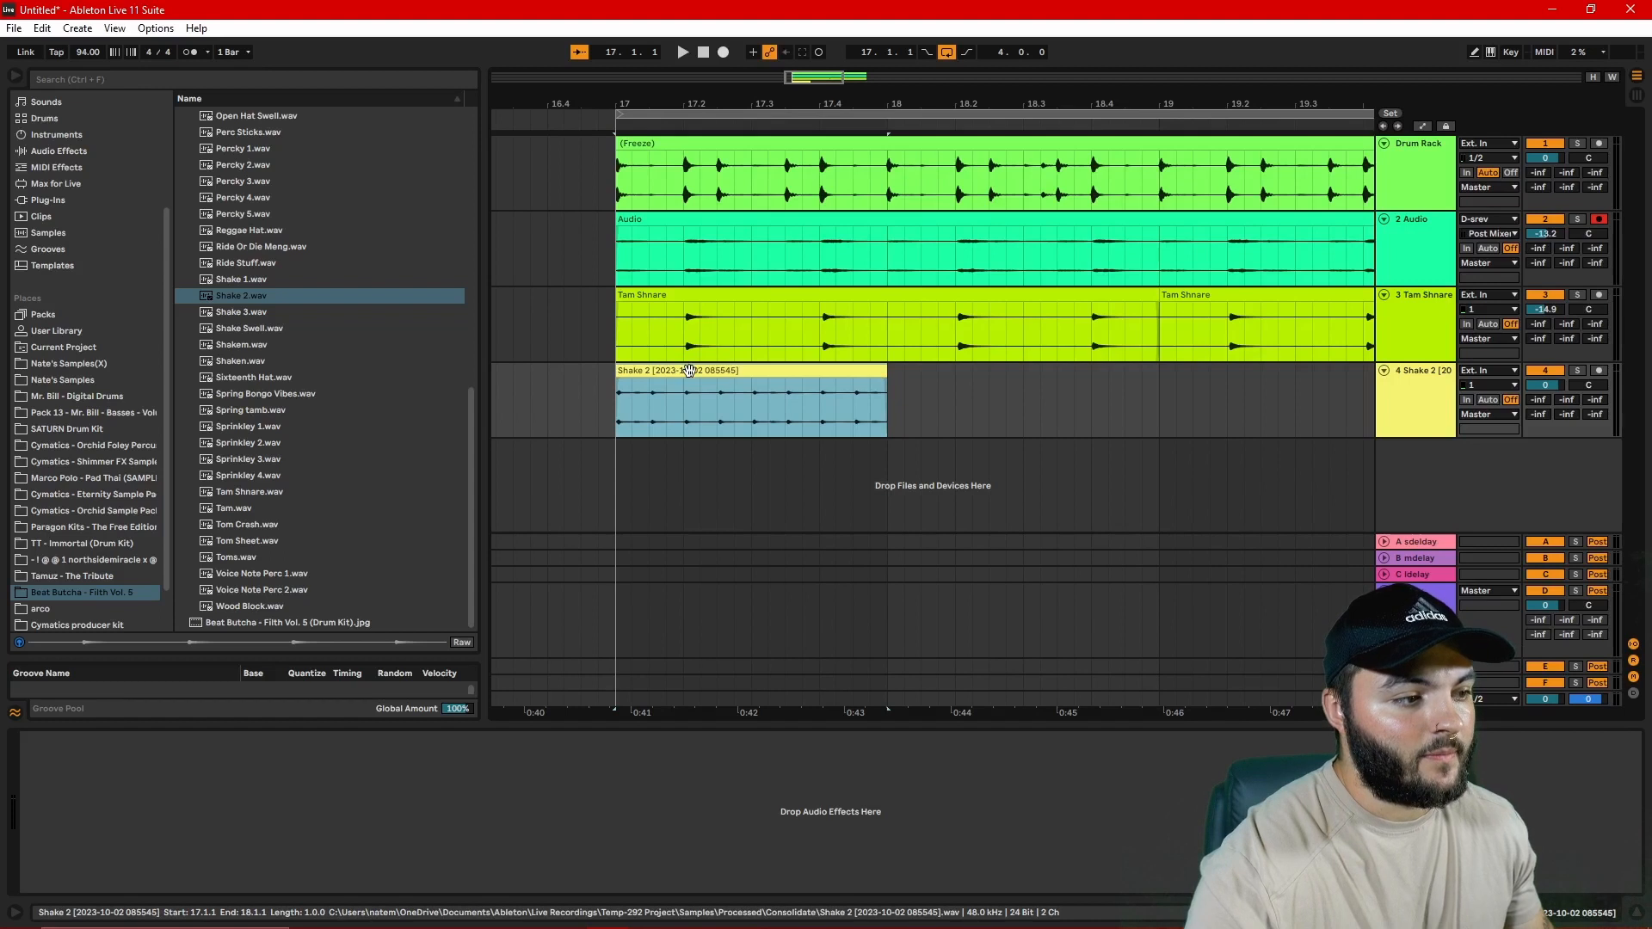
Step: Duplicate the consolidated Shake 2 clip three times to reach bar 21 and set its track's volume to -11.9 dB
{"action": "key", "text": "ctrl+d"}
{"action": "key", "text": "ctrl+d"}
{"action": "key", "text": "ctrl+d"}
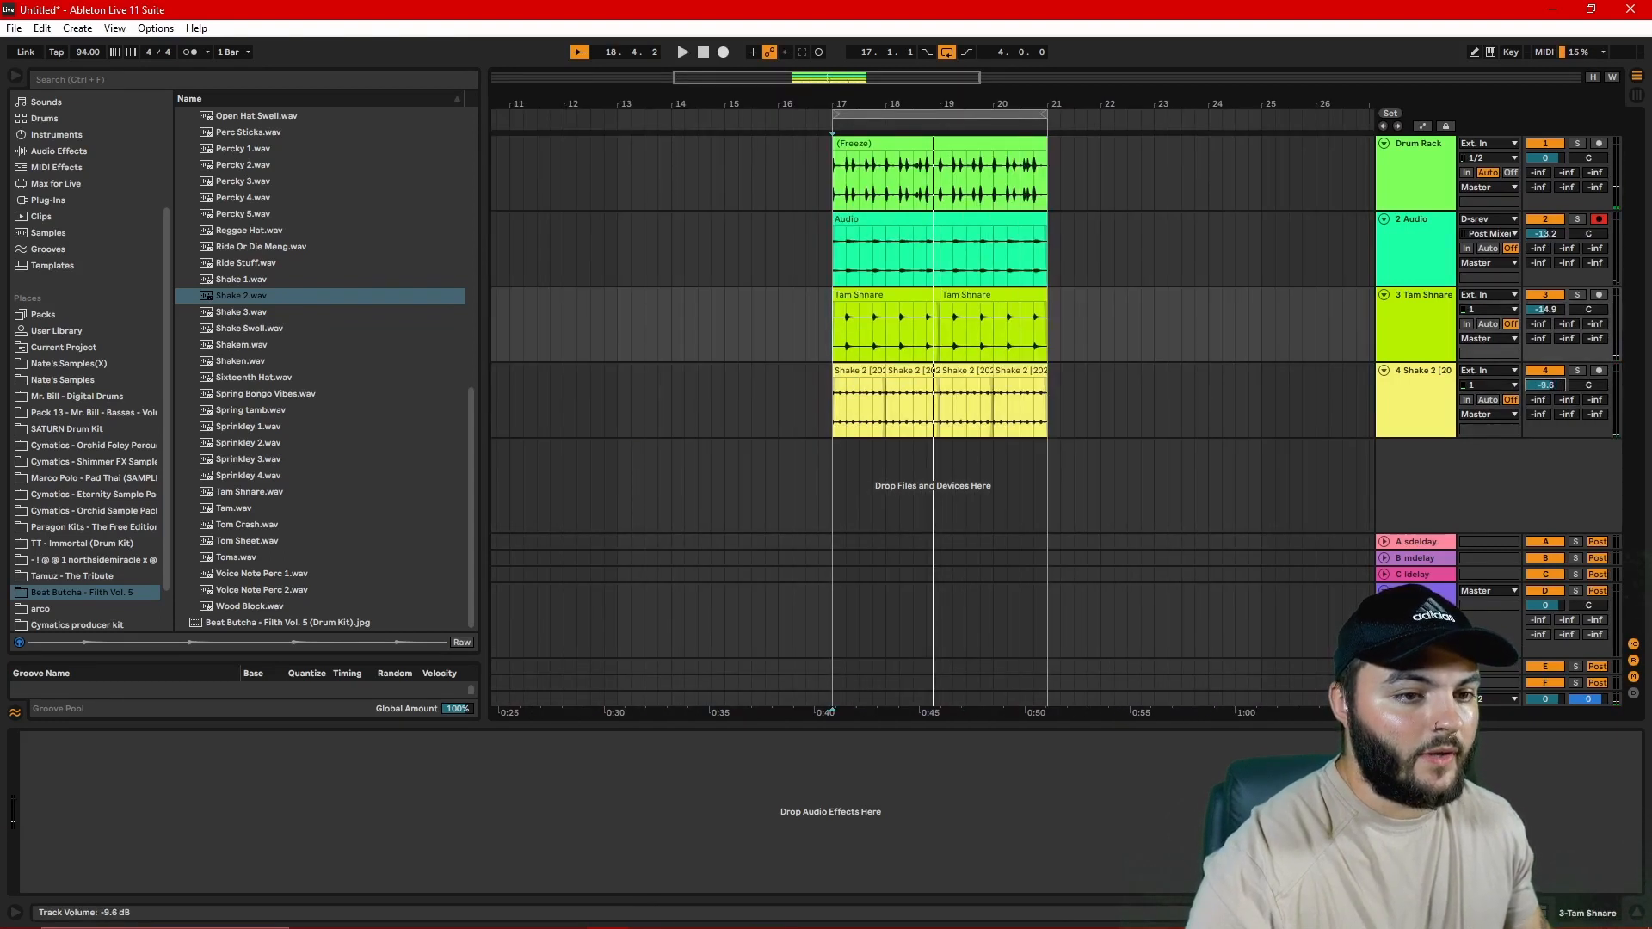
{"action": "key", "text": "space"}
{"action": "left_click_drag", "start_coordinate": [1545, 385], "coordinate": [1545, 391]}
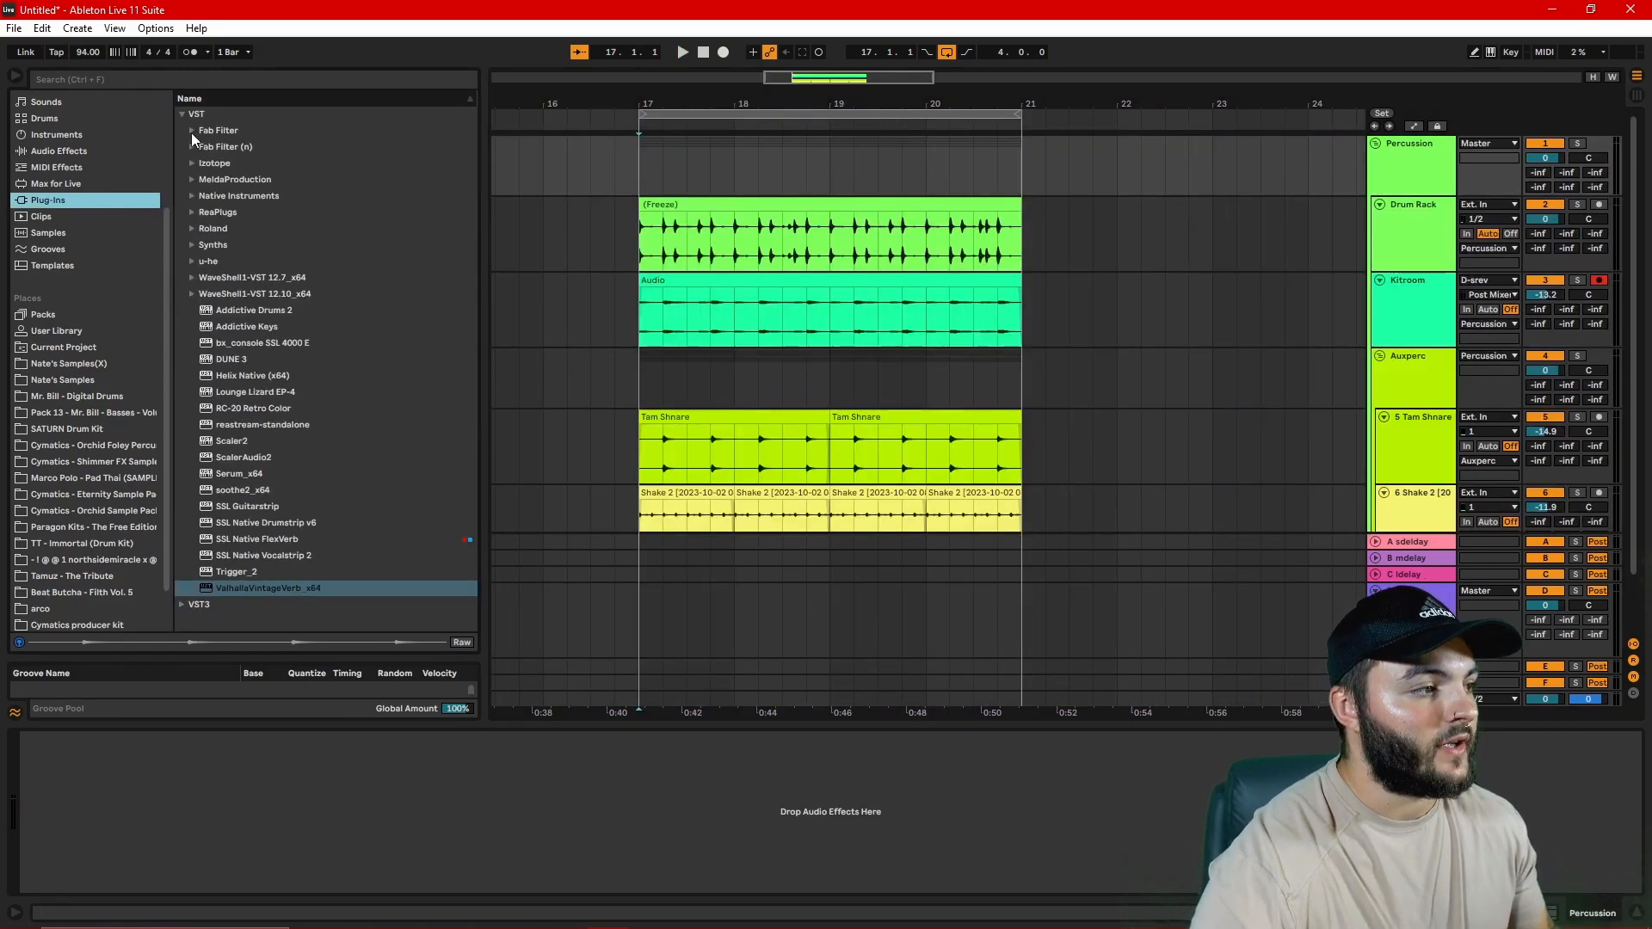
Step: Adjust the attack and release of the Percussion group's COMPER compressor and set its FabFilter Saturn 2 style to Warm Tube
{"action": "left_click", "coordinate": [191, 131]}
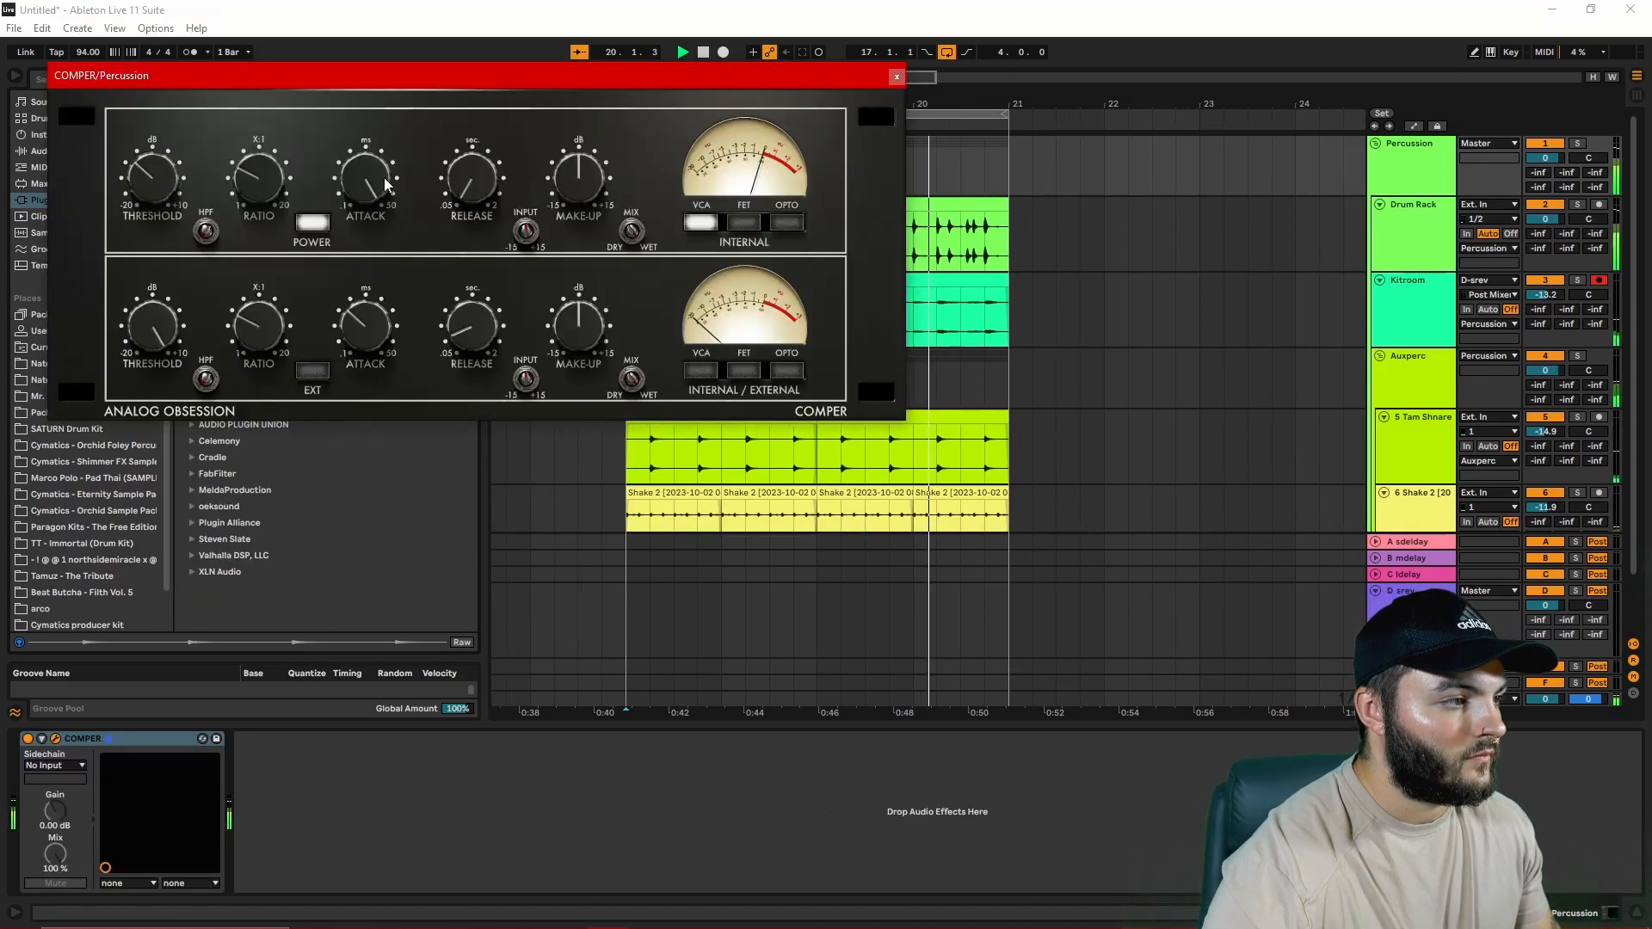
{"action": "left_click_drag", "start_coordinate": [365, 178], "coordinate": [366, 249]}
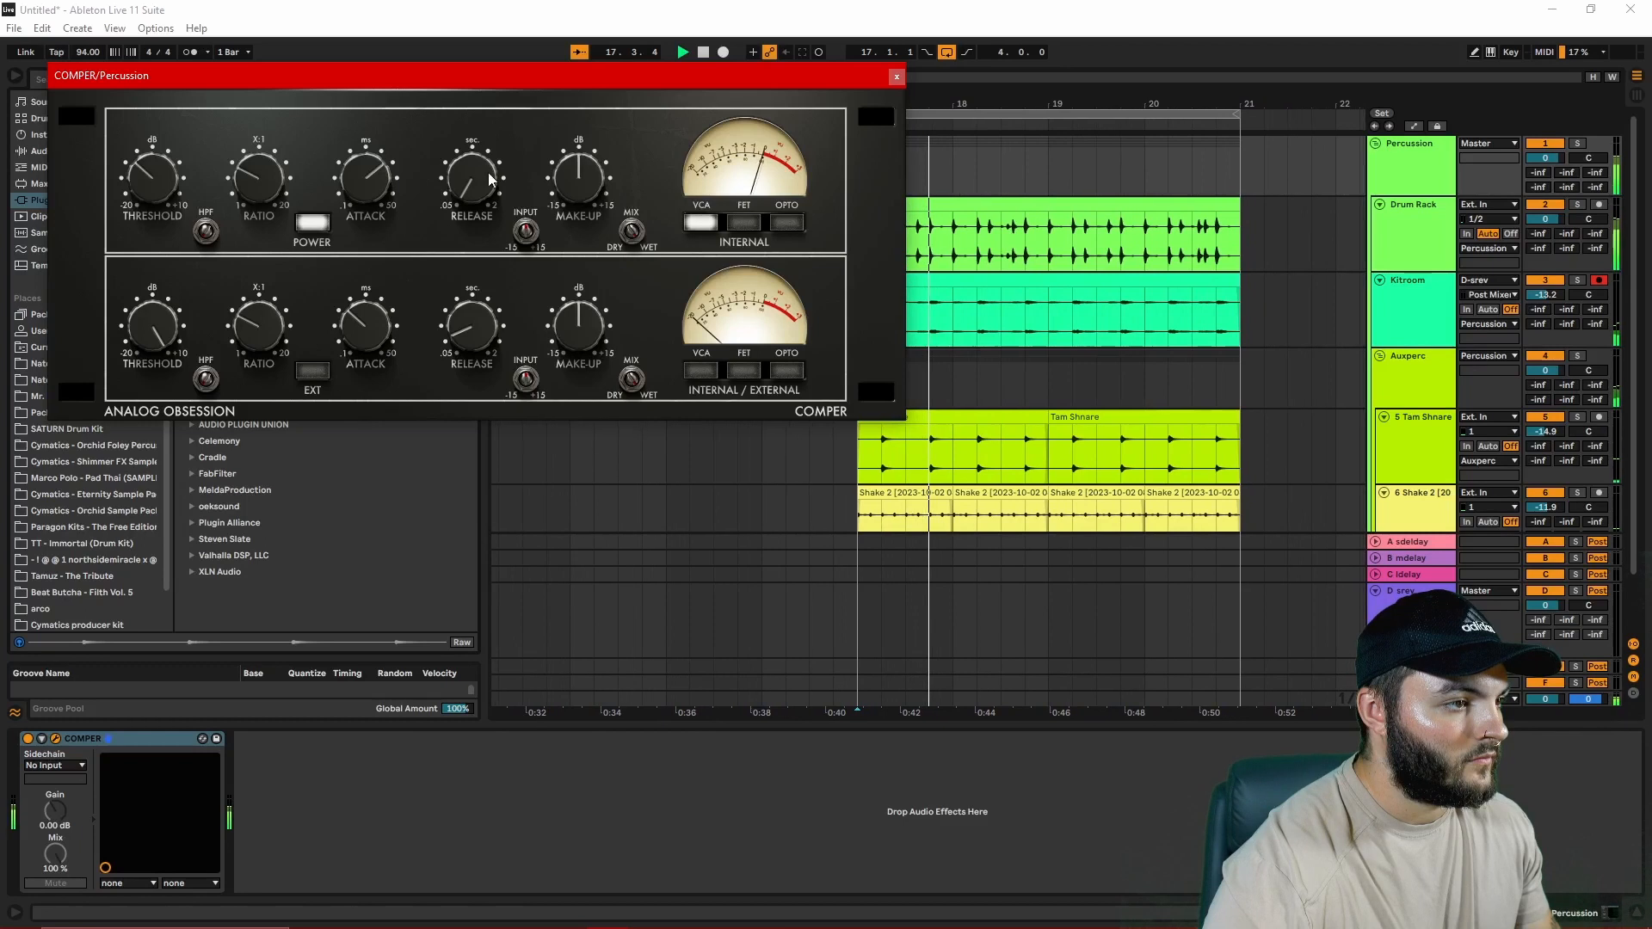
{"action": "left_click_drag", "start_coordinate": [472, 178], "coordinate": [472, 152]}
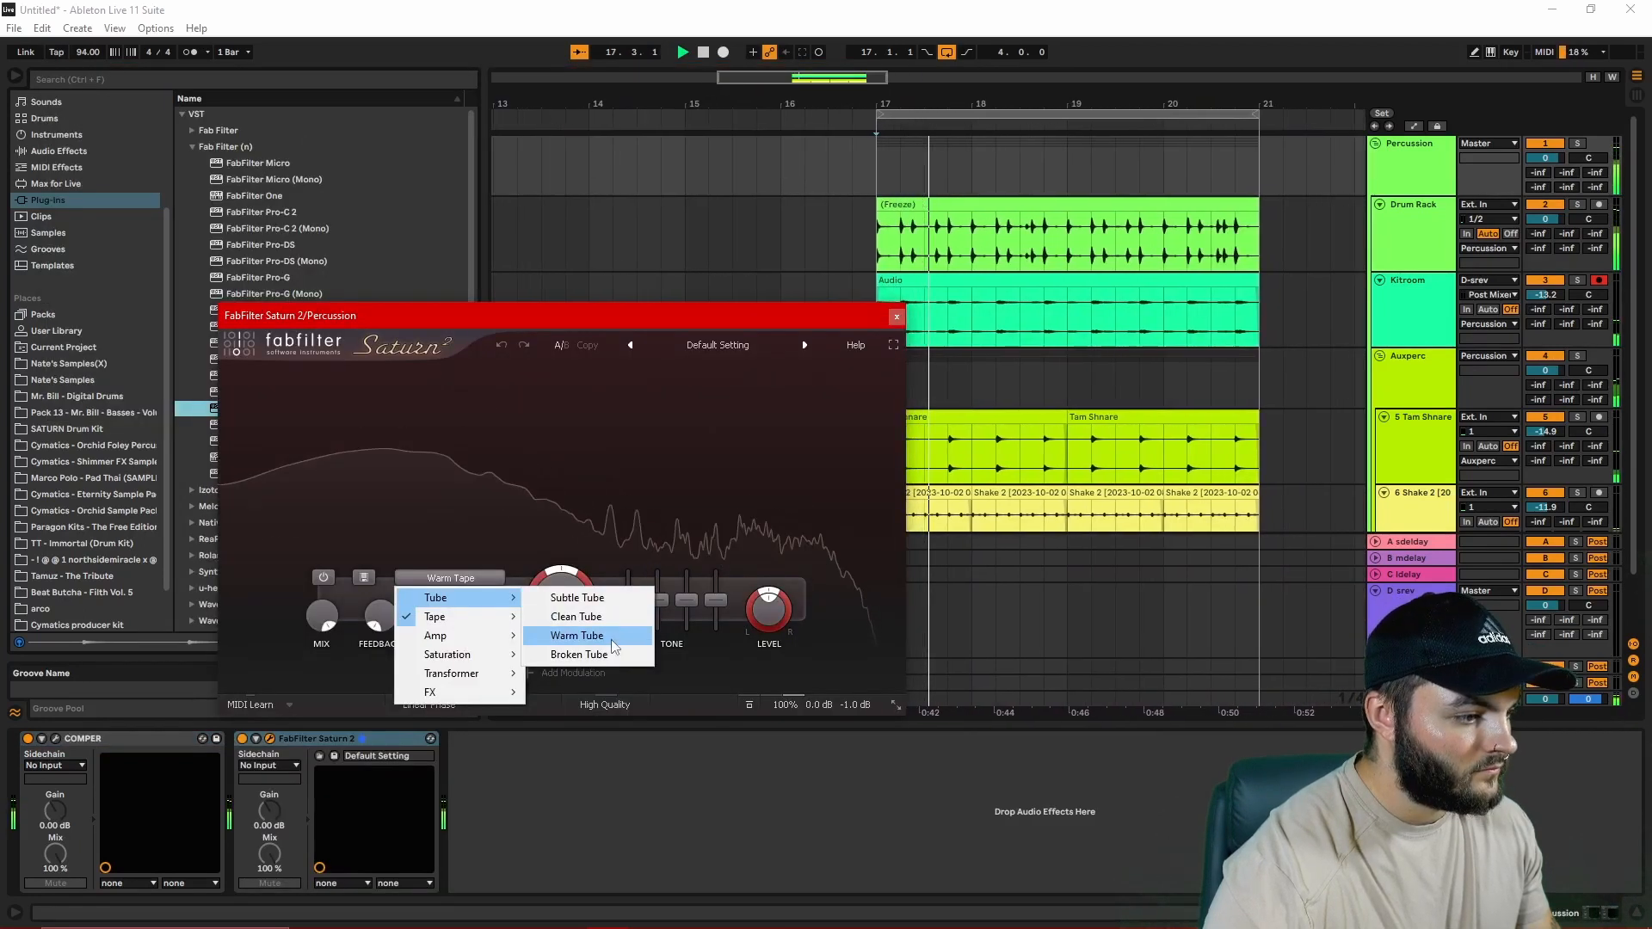
{"action": "left_click", "coordinate": [609, 635]}
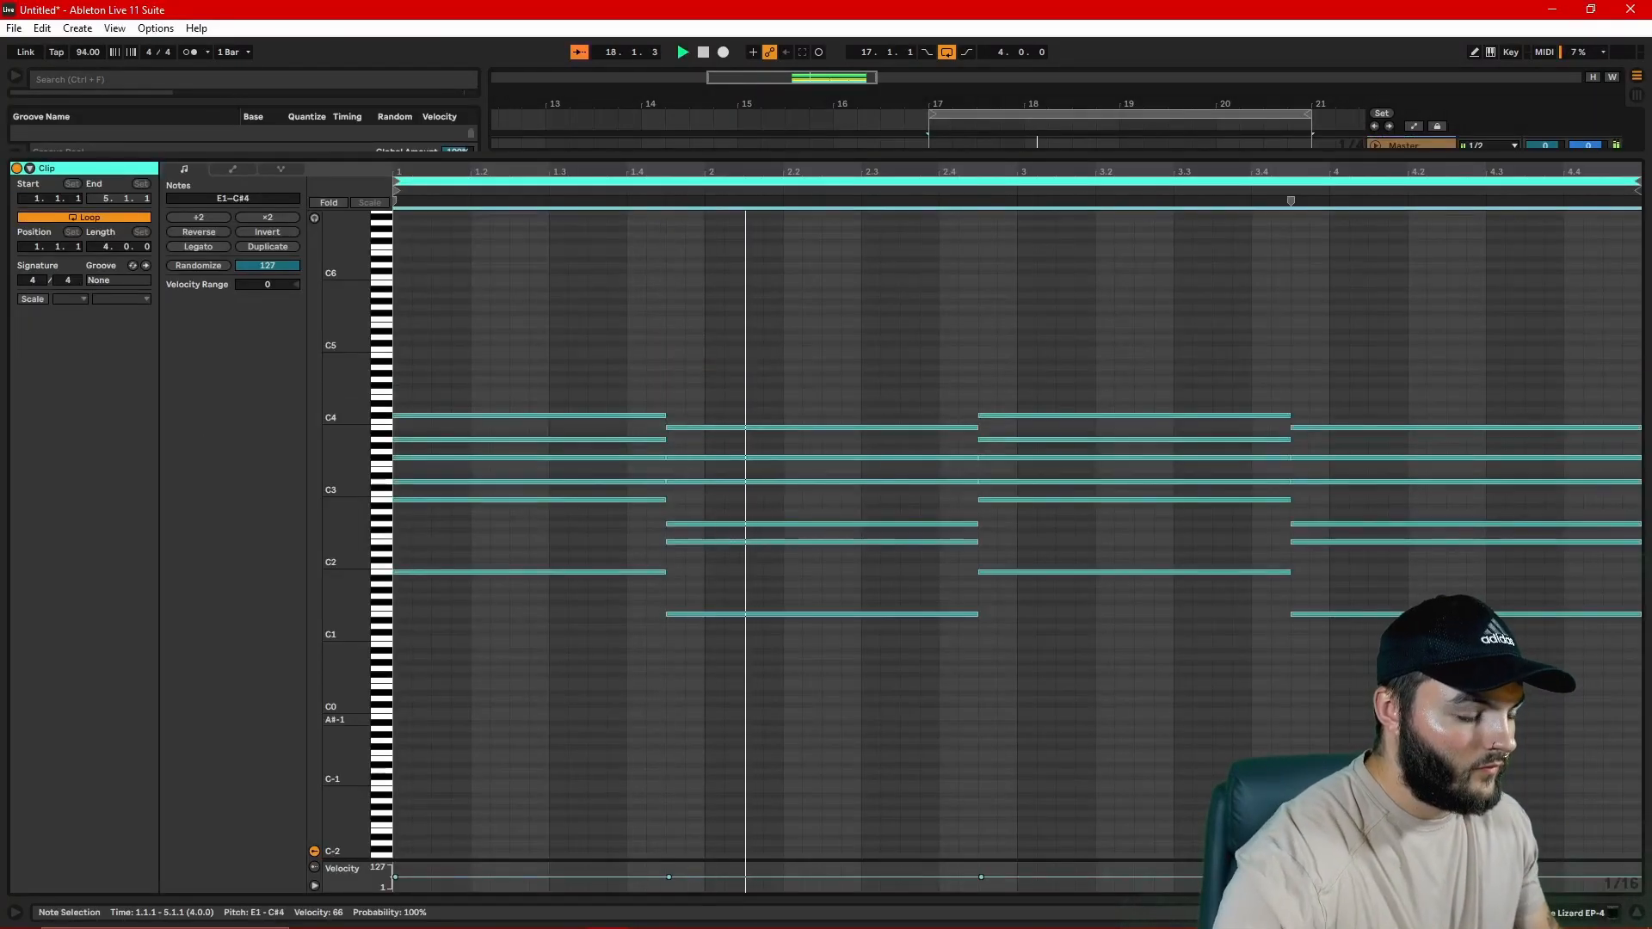
Step: Shrink the clip's note editor, unfold the Lounge Lizard track and lower its volume to -8.0 dB
{"action": "left_click_drag", "start_coordinate": [1048, 154], "coordinate": [1009, 769]}
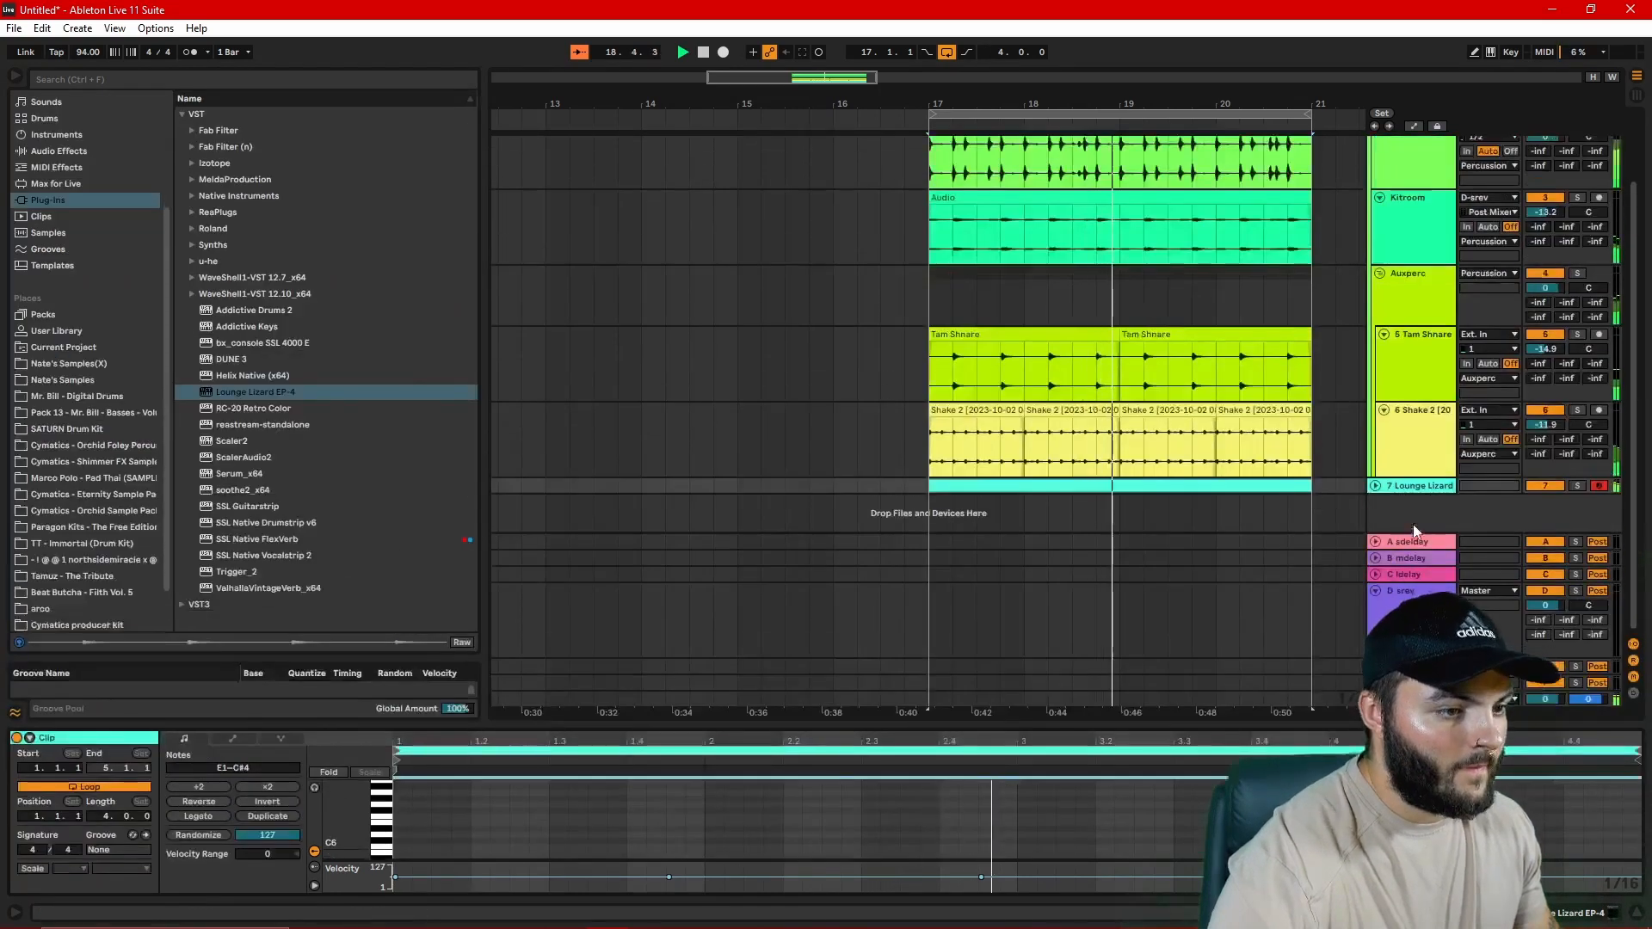
{"action": "left_click_drag", "start_coordinate": [863, 104], "coordinate": [560, 109]}
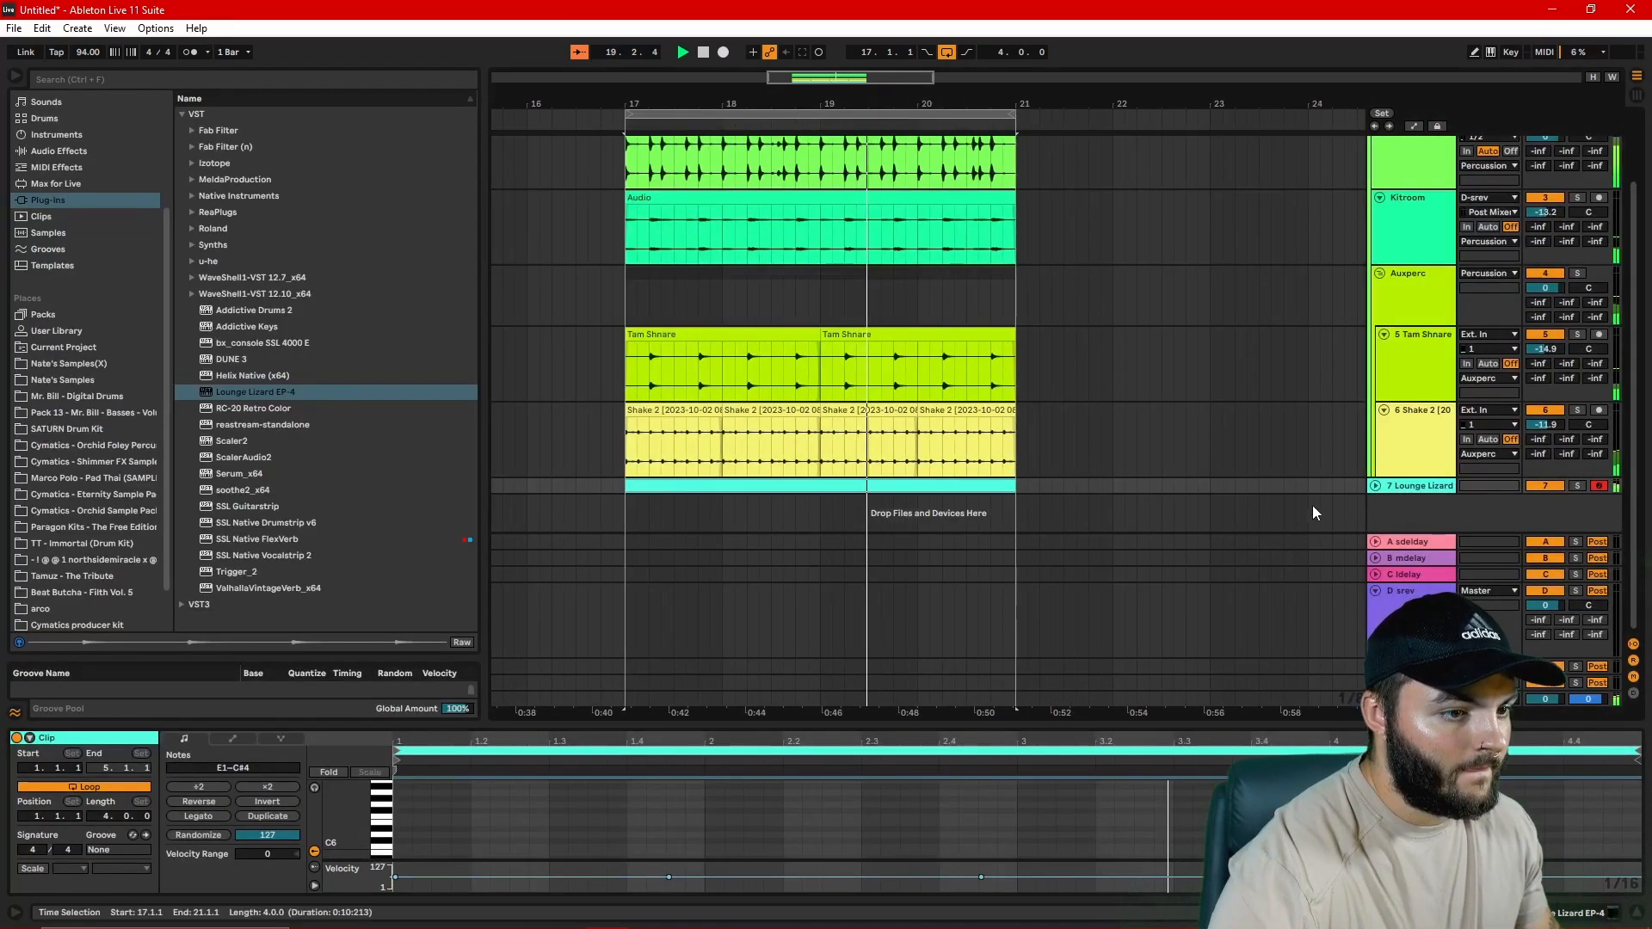
{"action": "left_click", "coordinate": [1376, 486]}
{"action": "left_click_drag", "start_coordinate": [1557, 484], "coordinate": [1558, 505]}
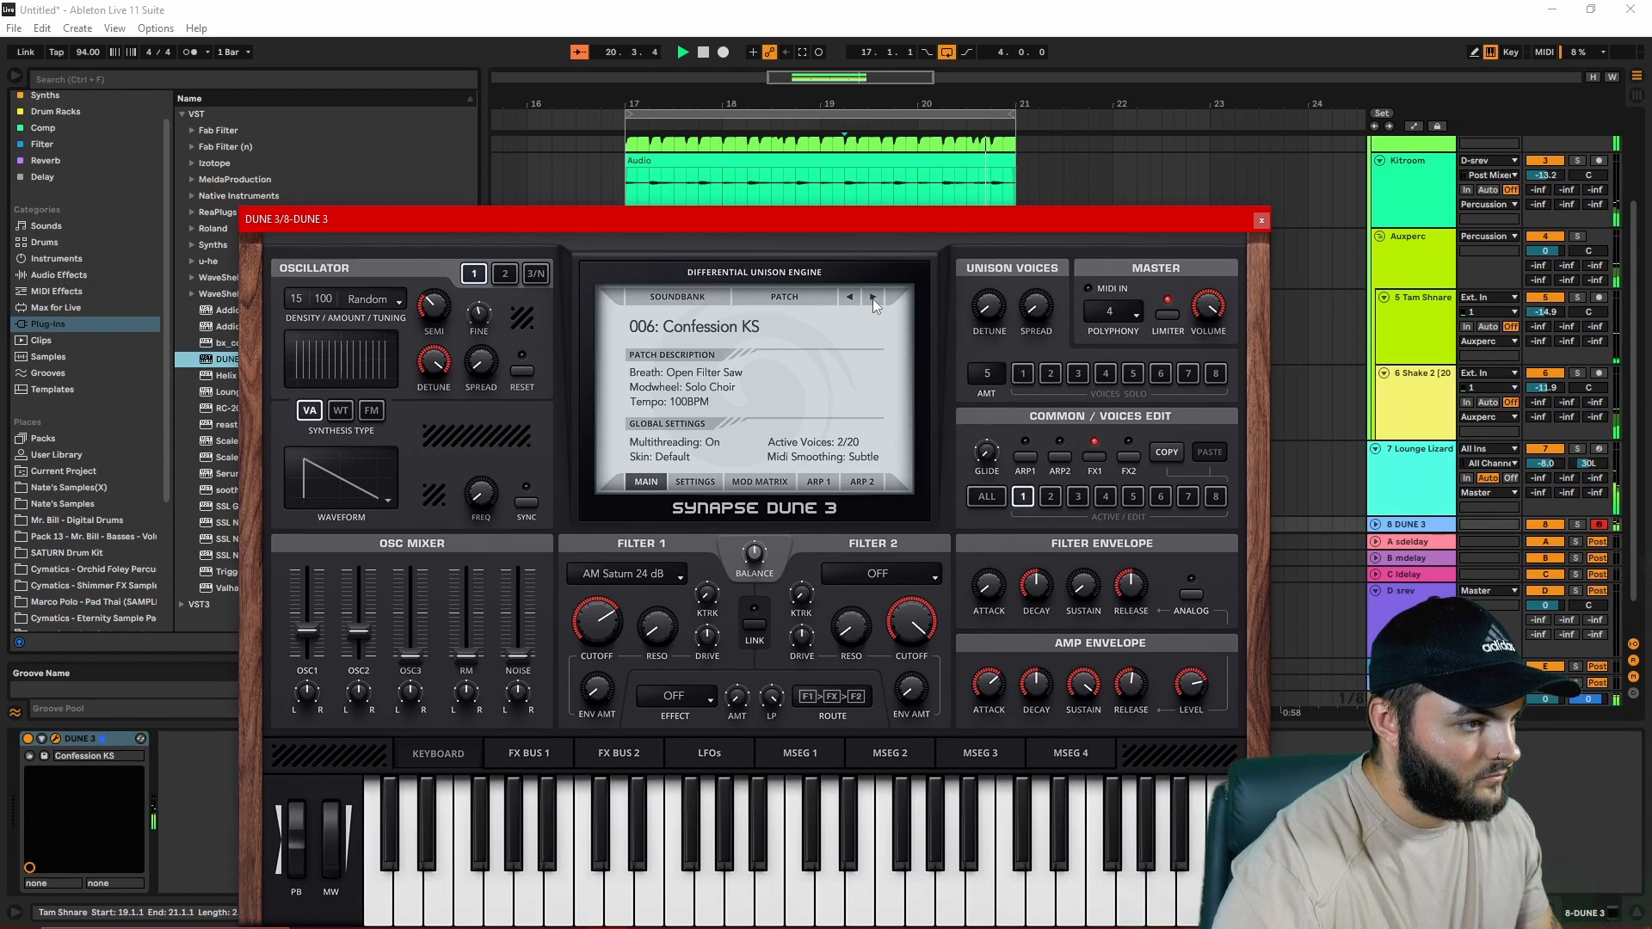
Step: Advance to the next DUNE 3 patch, and make band 1 of the DUNE 3 track's EQ Eight a low cut near 1 kHz
{"action": "left_click", "coordinate": [872, 298]}
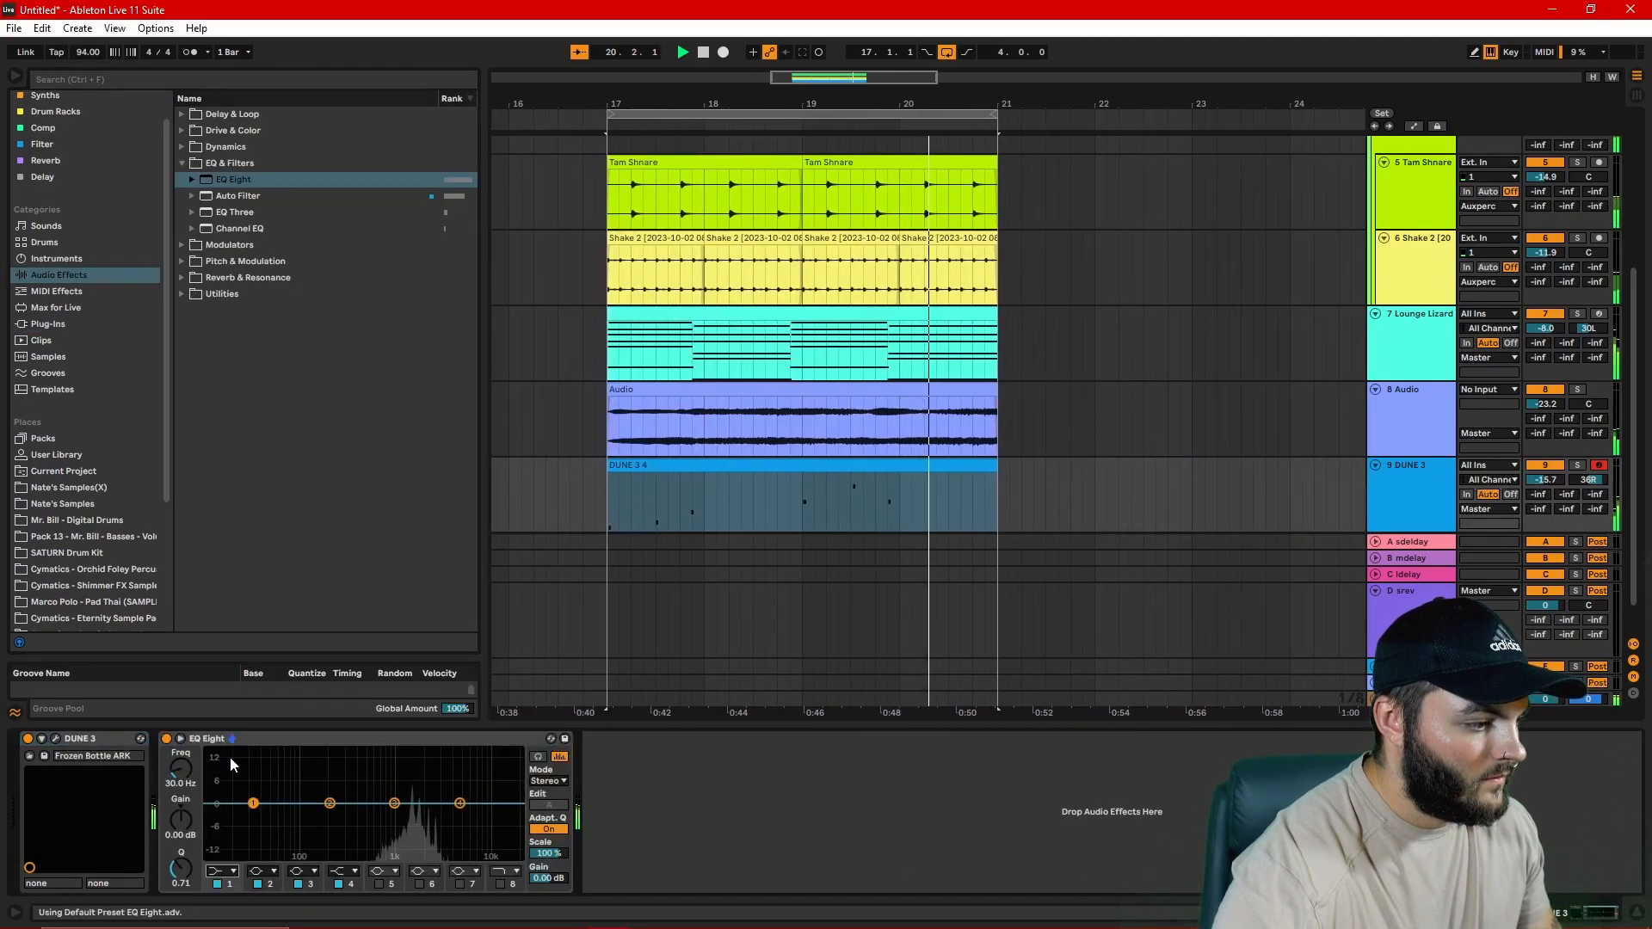
{"action": "left_click", "coordinate": [229, 871]}
{"action": "left_click", "coordinate": [222, 769]}
{"action": "left_click_drag", "start_coordinate": [253, 815], "coordinate": [396, 816]}
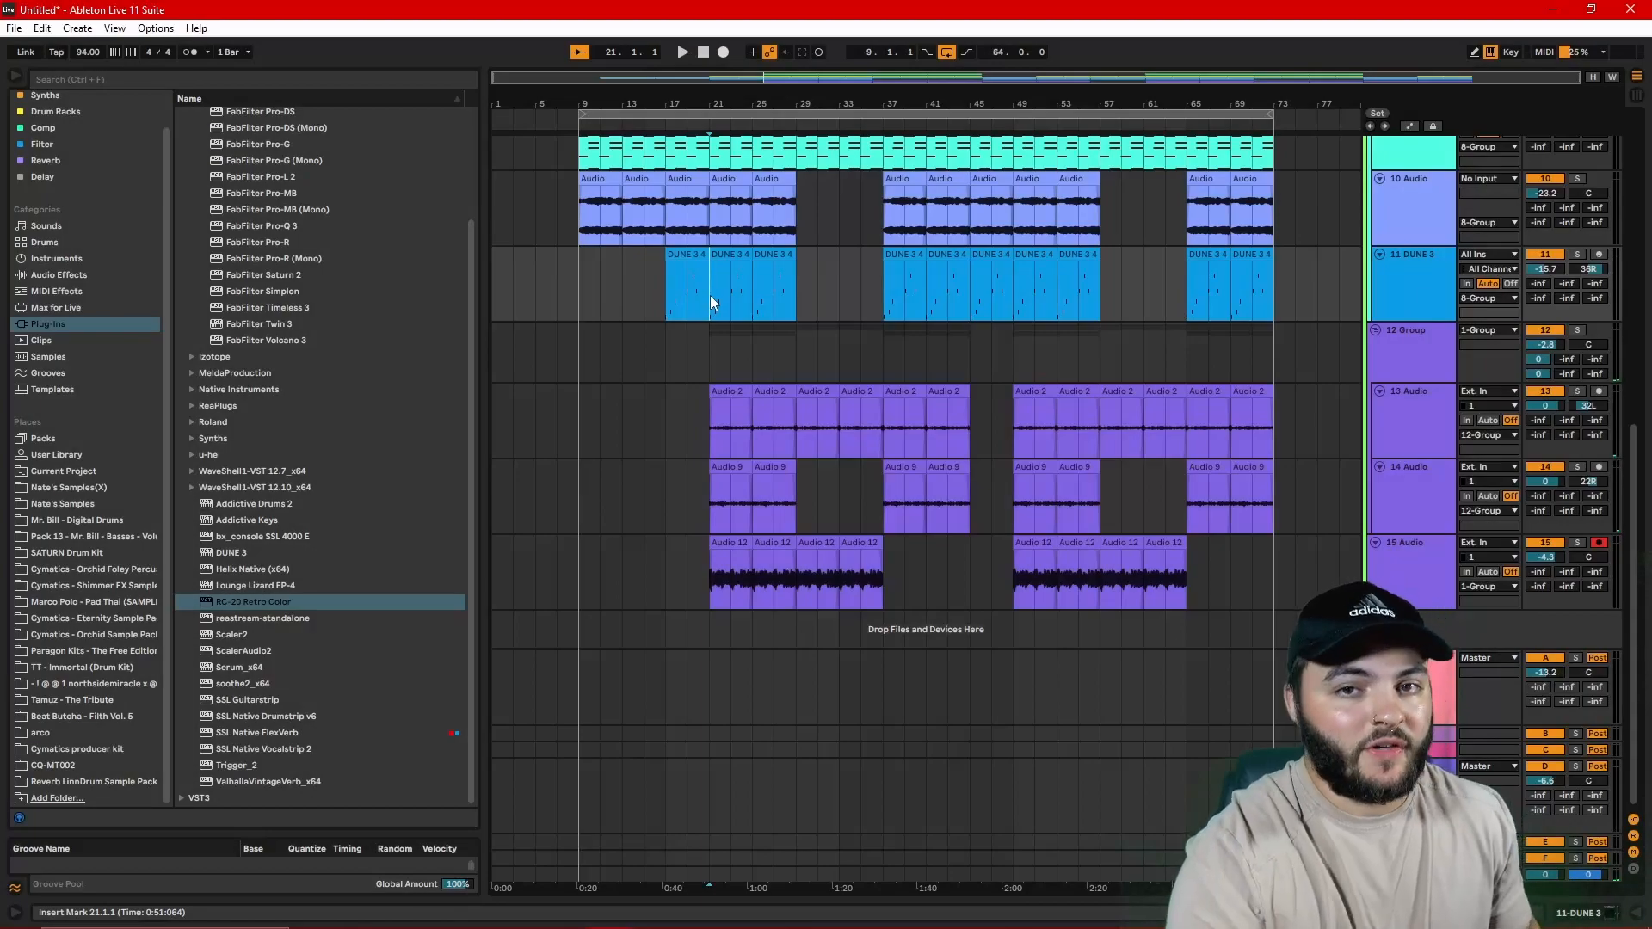
Step: Stop recording the four-bar take on the 14 Audio track
{"action": "key", "text": "space"}
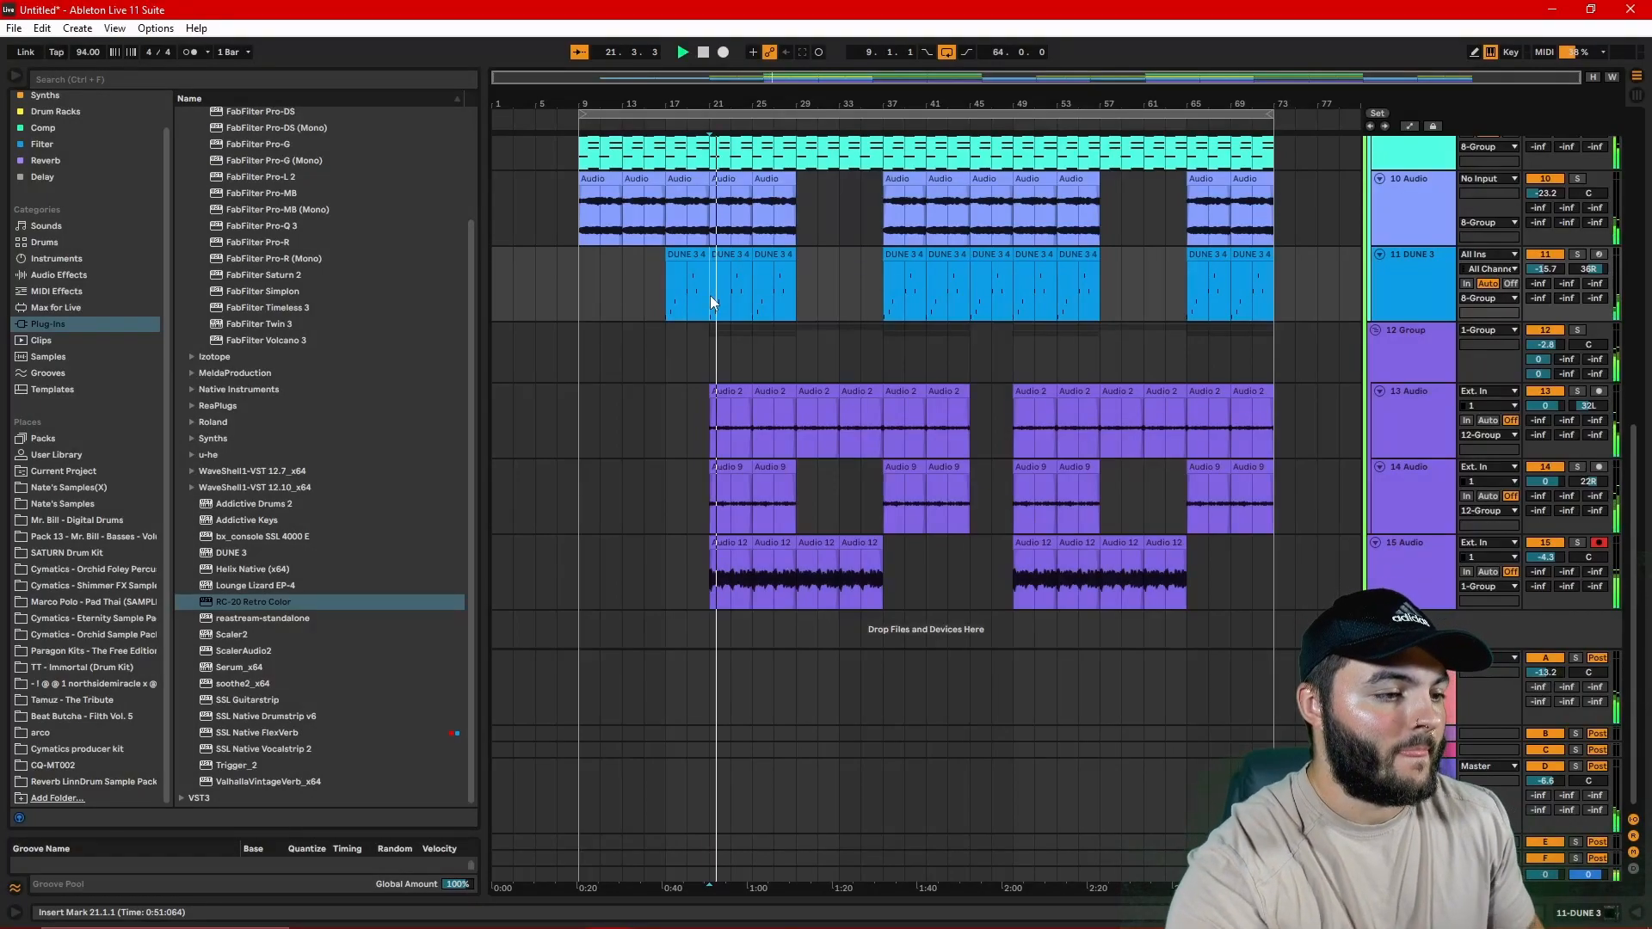